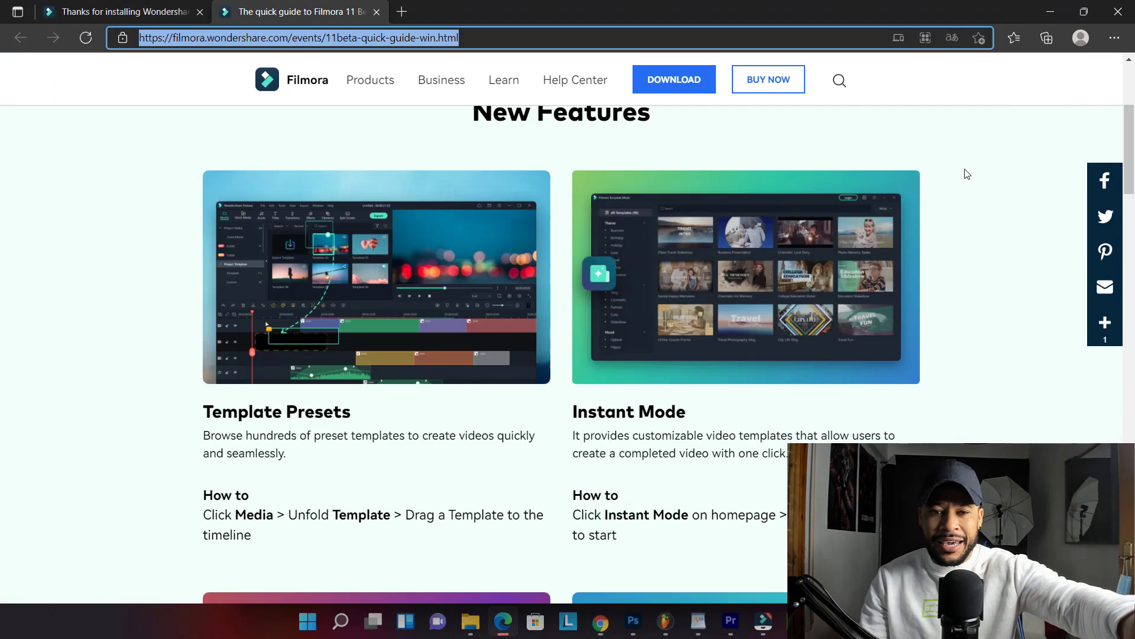
Minimize the browser, file explorer, Photoshop and WordPad windows, and reposition the Filmora start window on the desktop
click(1050, 11)
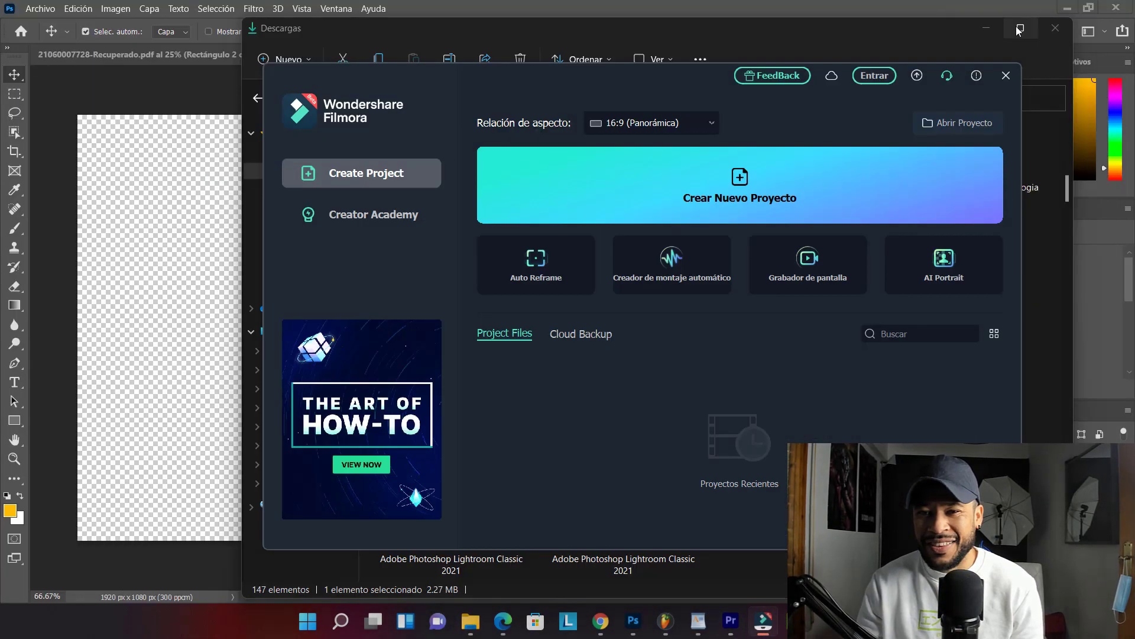
click(985, 25)
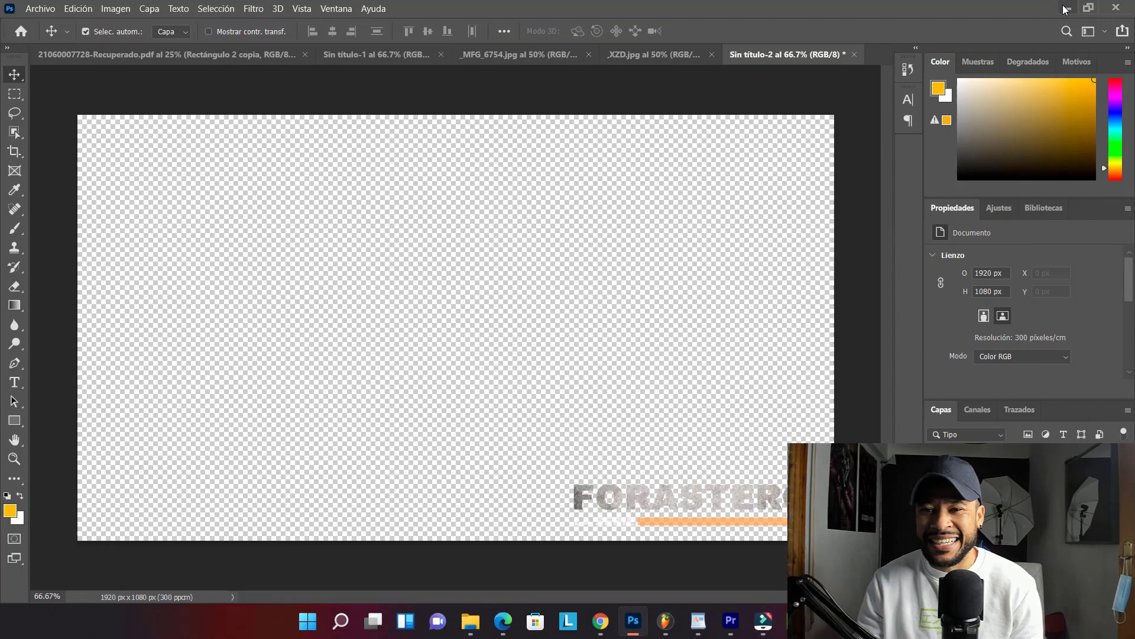
click(1067, 8)
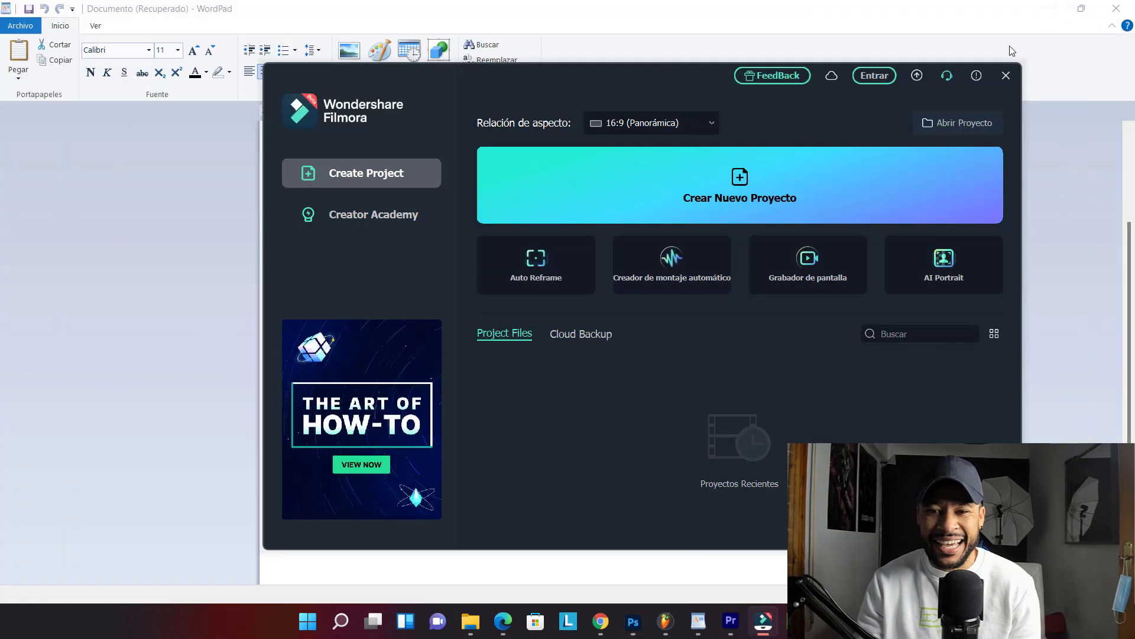
click(1045, 11)
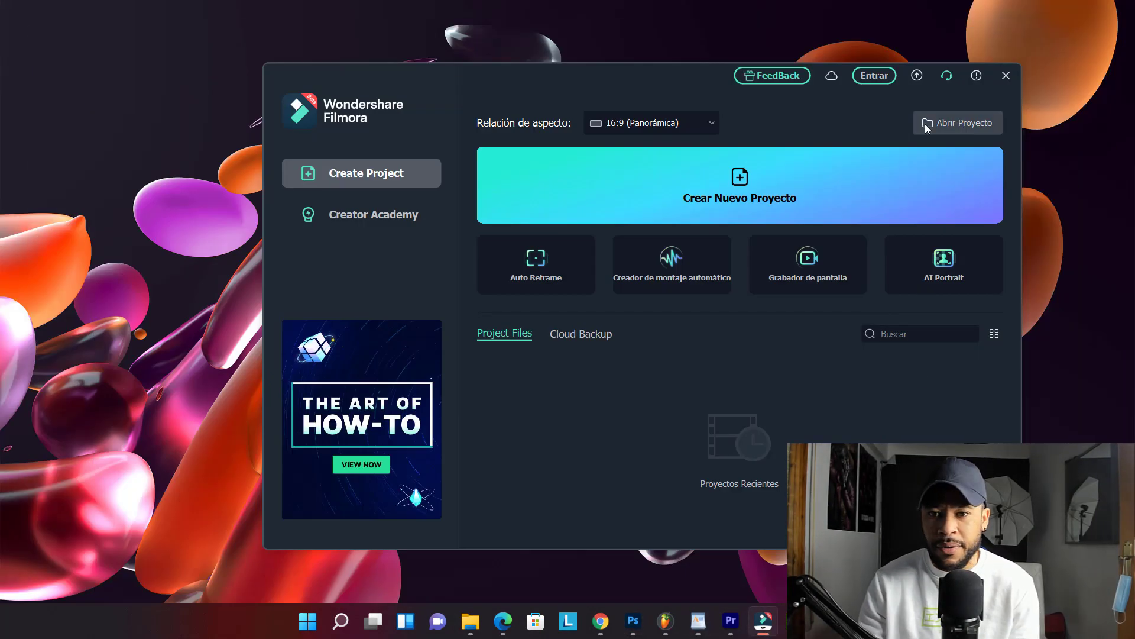
drag(614, 79, 551, 68)
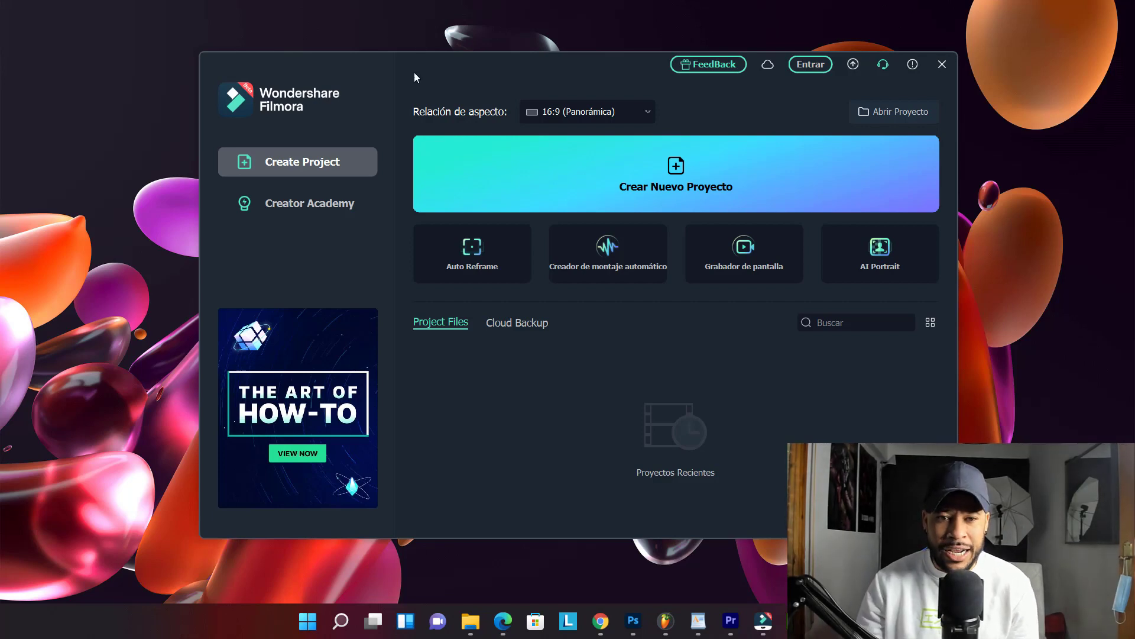
Create a new project with the 16:9 (Panorámica) aspect ratio and close the message center and trial limitation windows
click(575, 113)
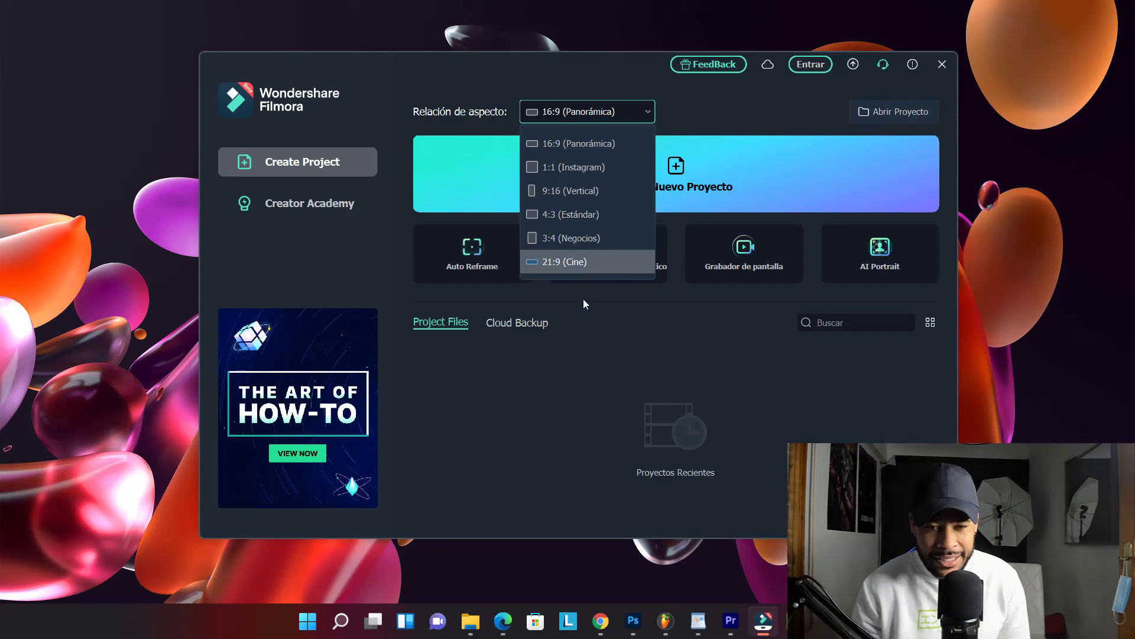
click(543, 408)
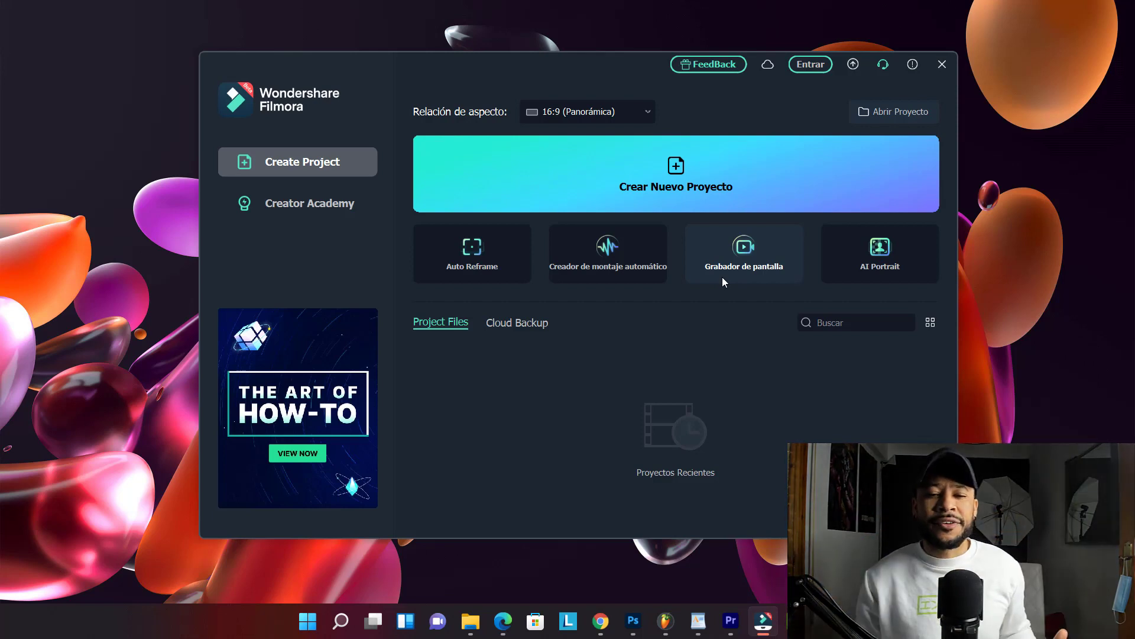
click(698, 186)
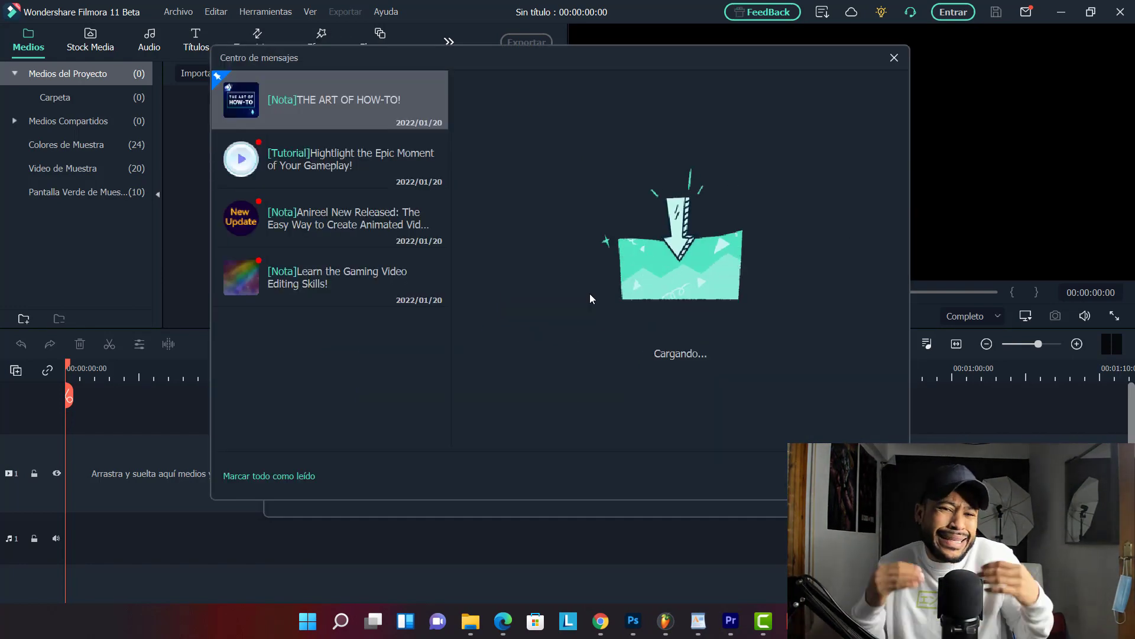
click(892, 59)
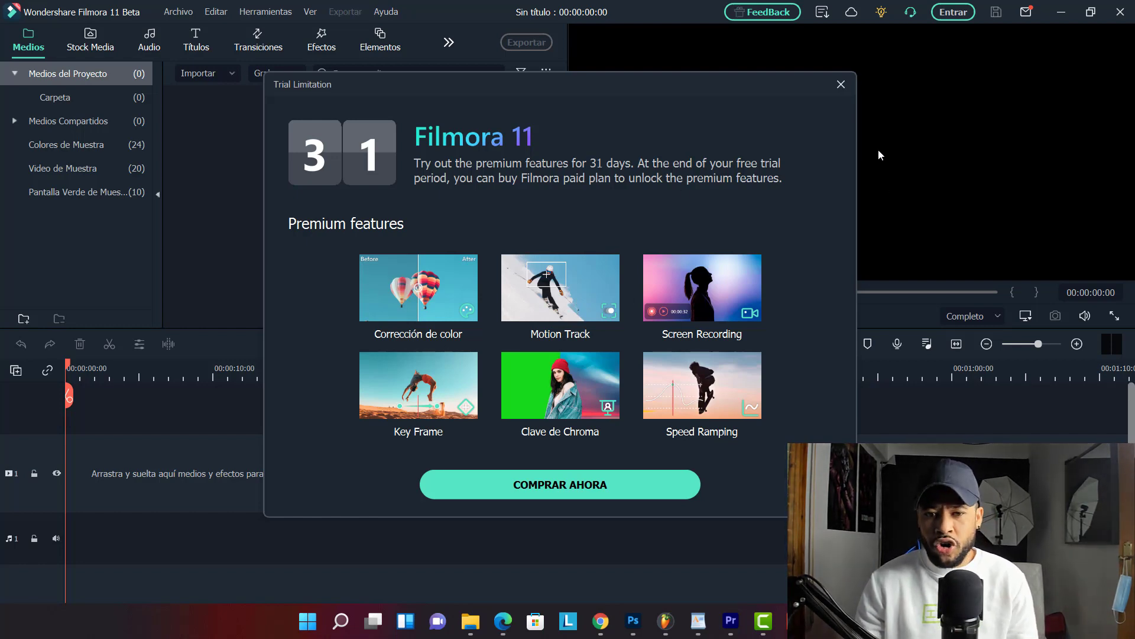
click(841, 85)
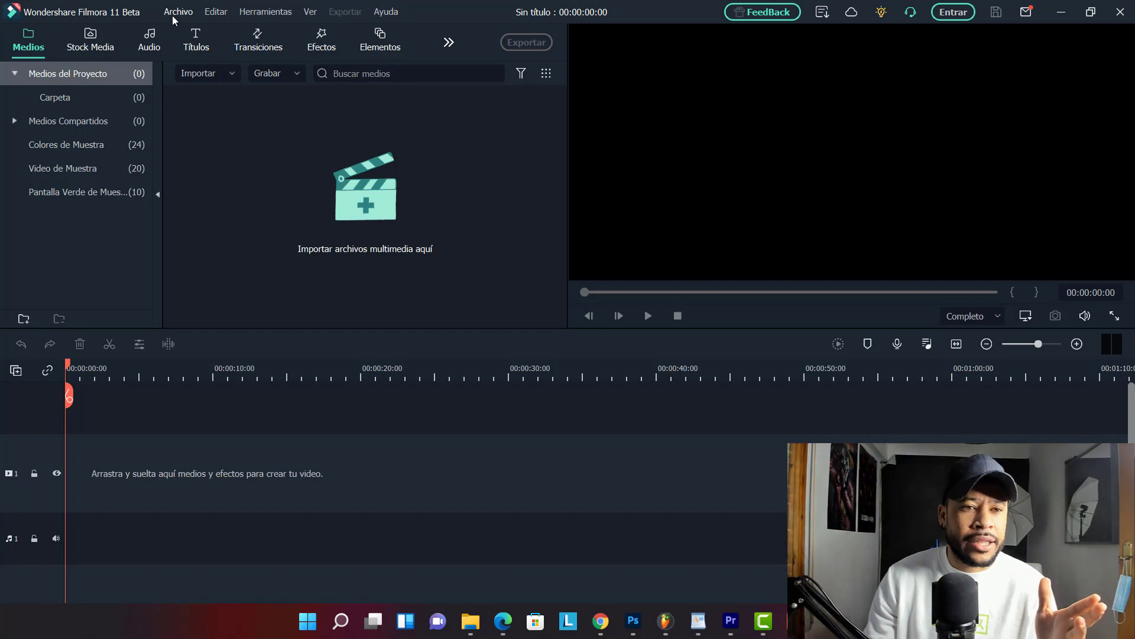
click(173, 15)
click(175, 18)
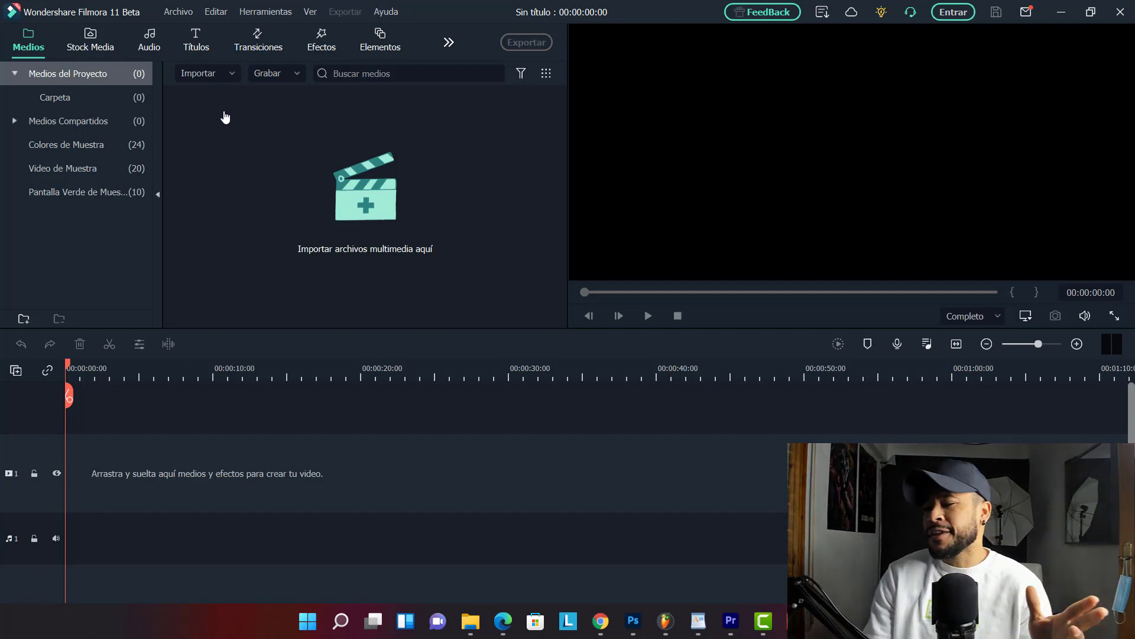
click(83, 37)
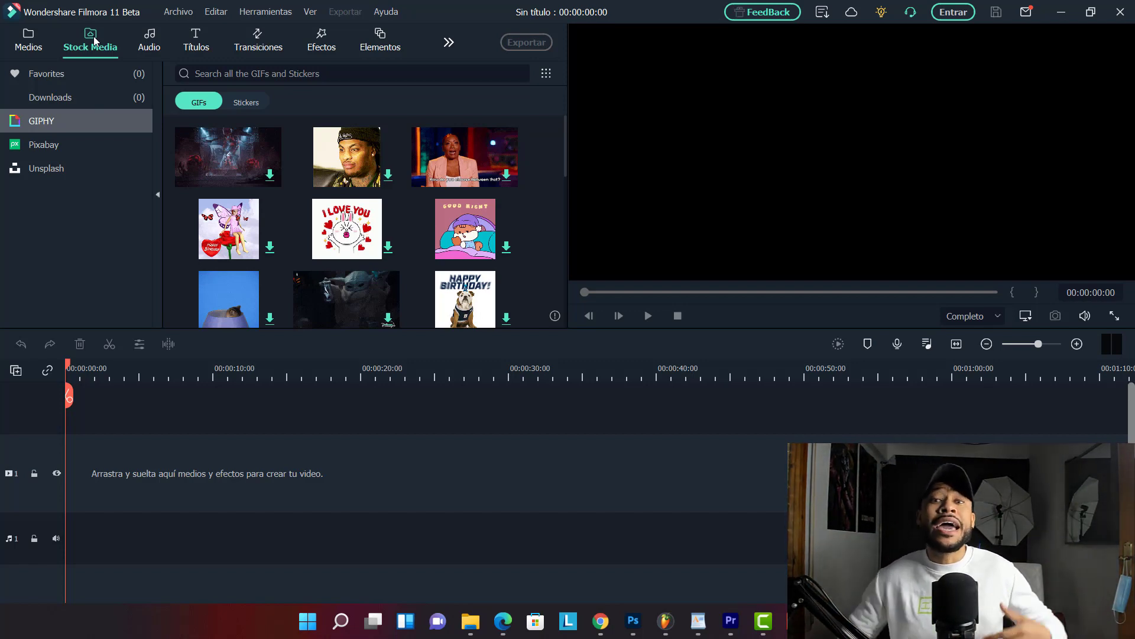
Import the video pexels-mikhail-nilov-8307053 from the Descargas folder into the project media
click(37, 50)
click(359, 195)
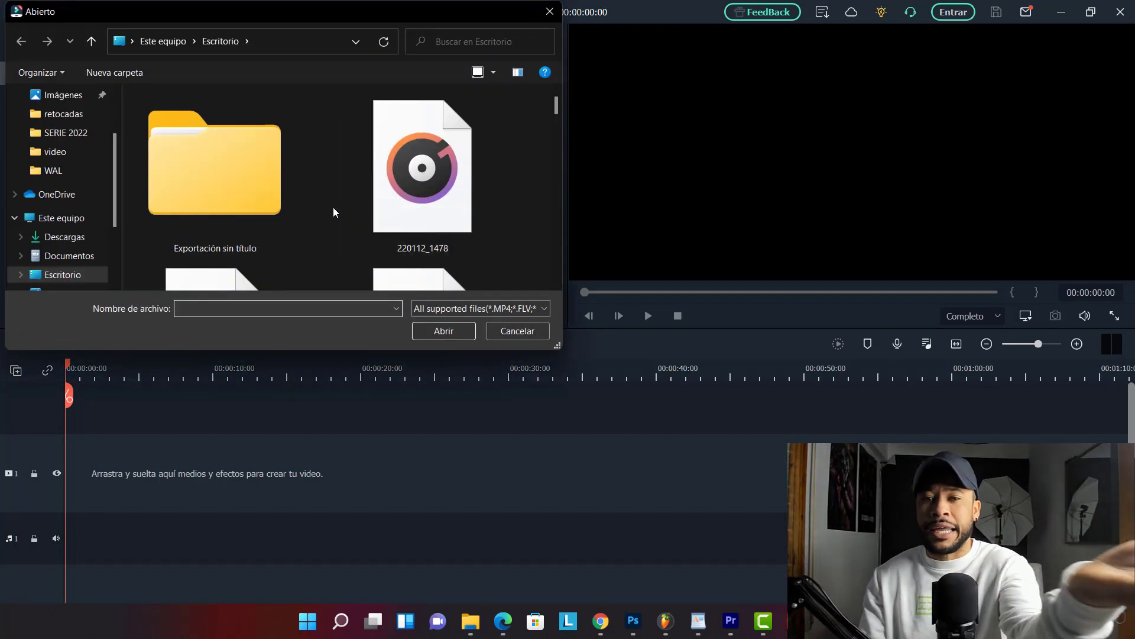
scroll(65, 130, up, 2)
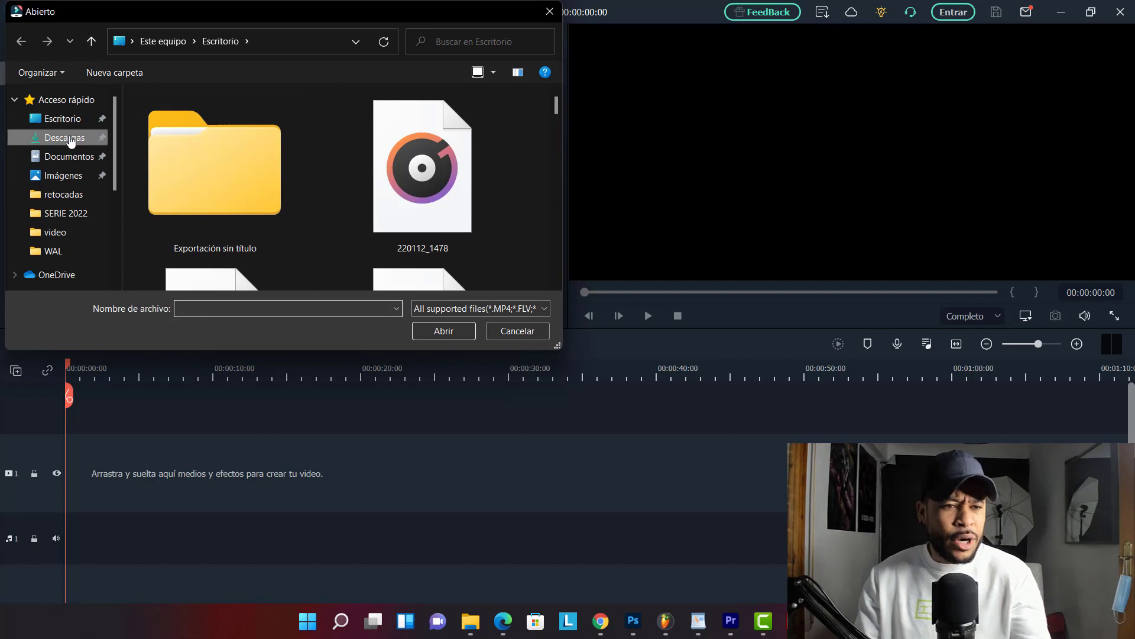
click(64, 137)
scroll(226, 180, down, 10)
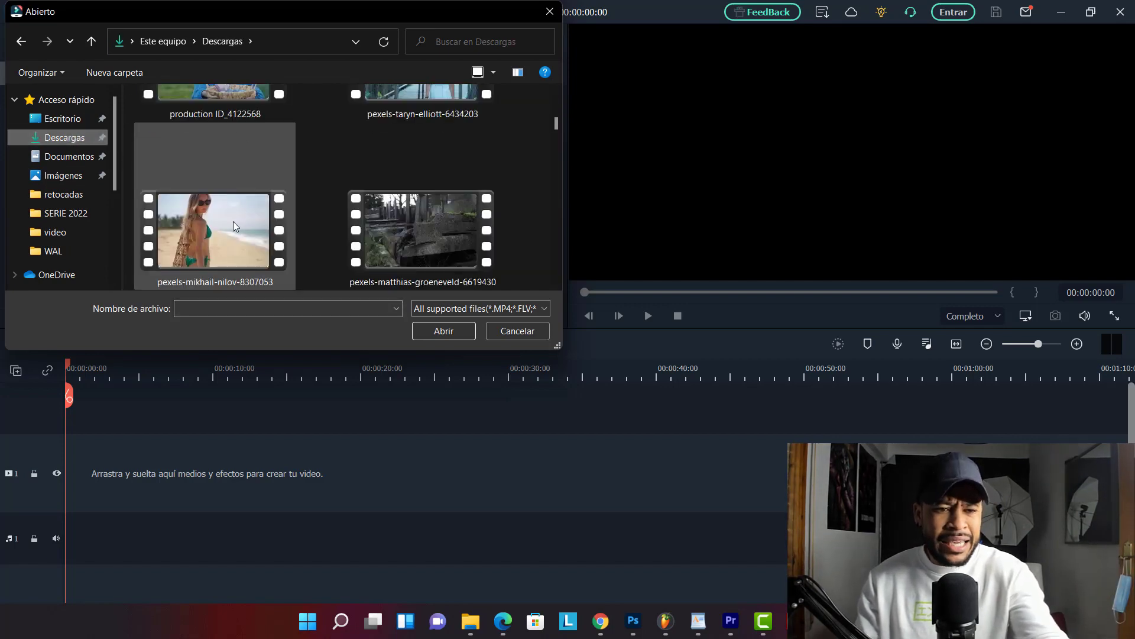
click(233, 221)
click(441, 329)
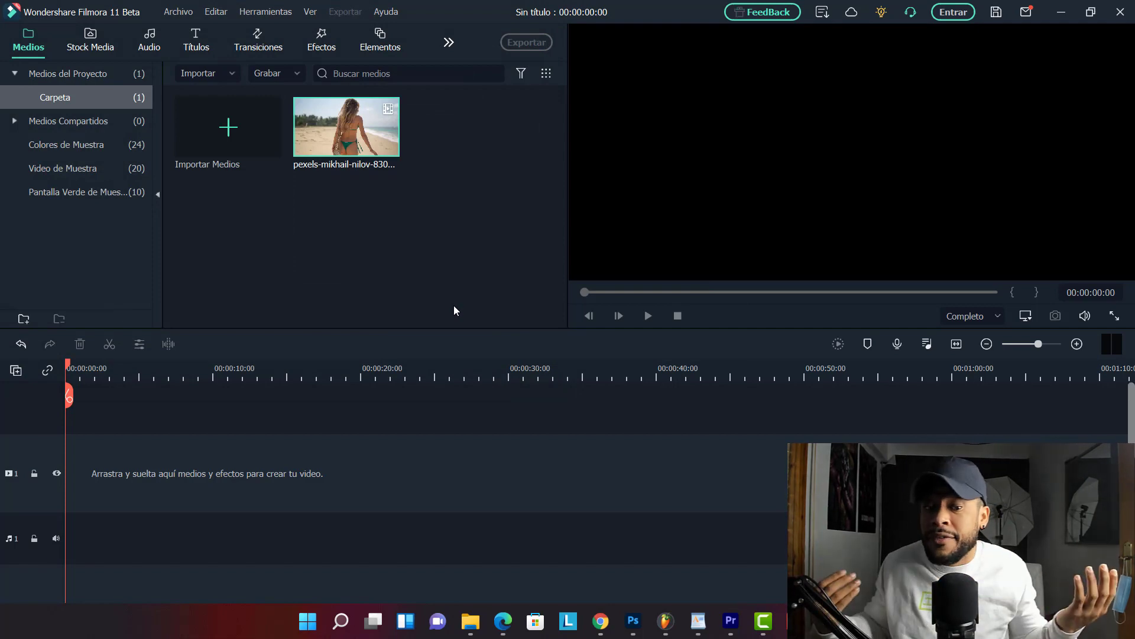
Switch to Chrome to browse Pixabay's stock videos on the Pexels site, and return to Filmora
click(601, 621)
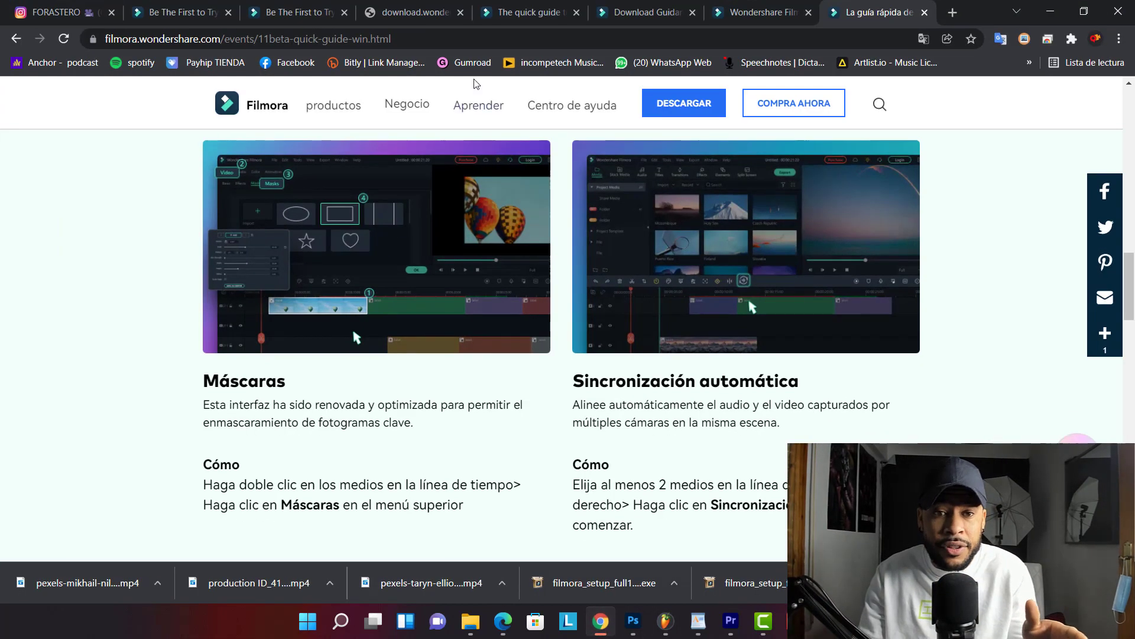
click(858, 39)
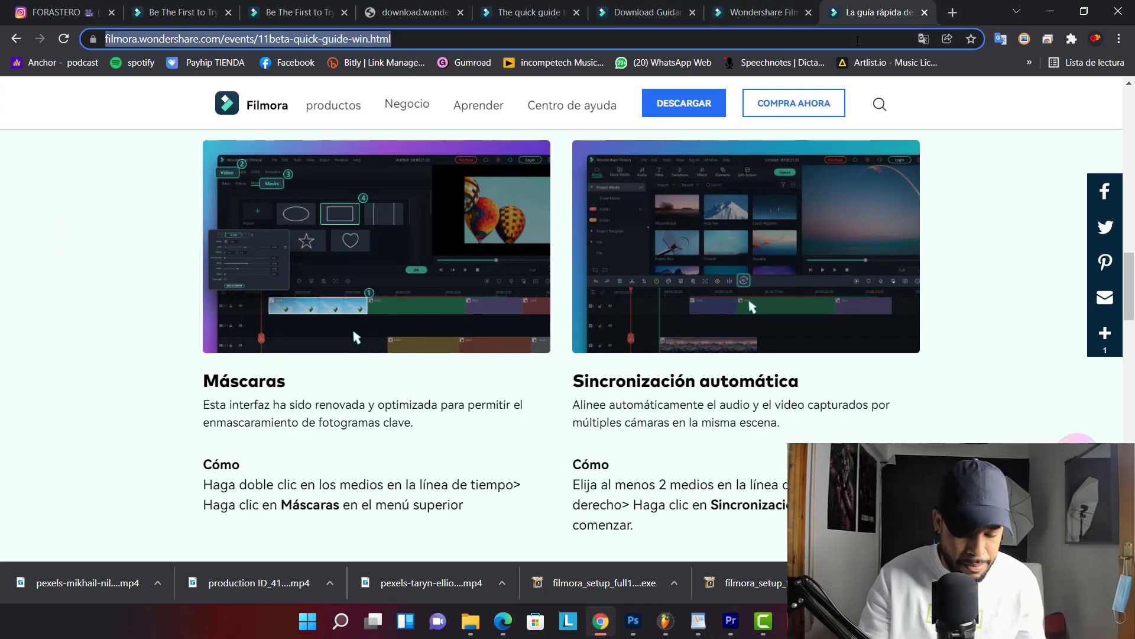
text(pi)
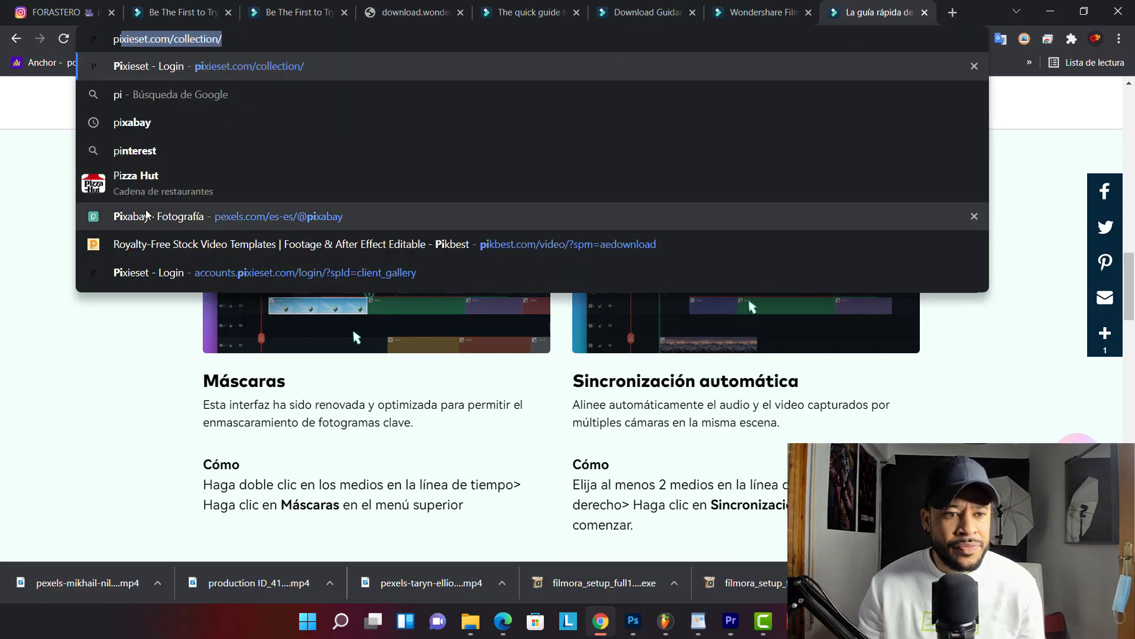
click(151, 216)
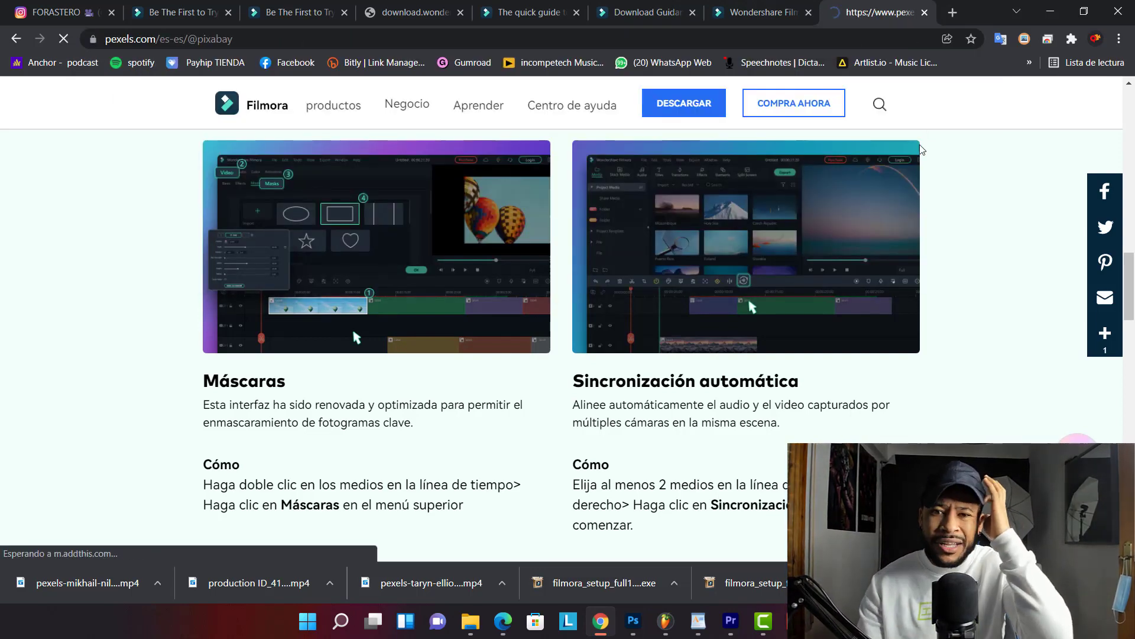
scroll(920, 201, down, 10)
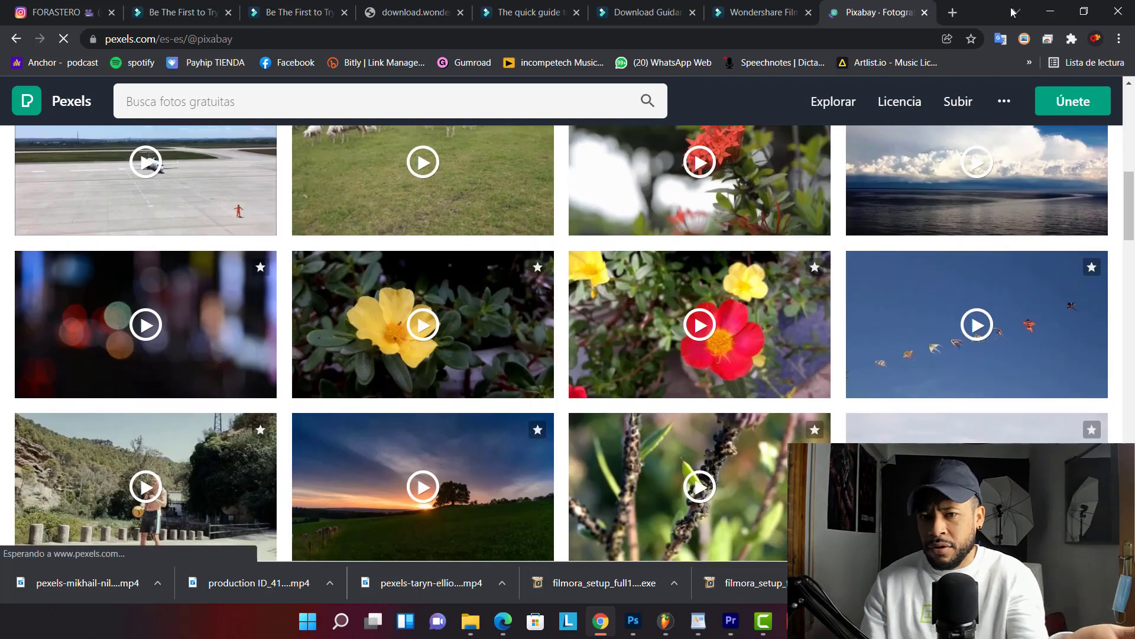
click(1046, 14)
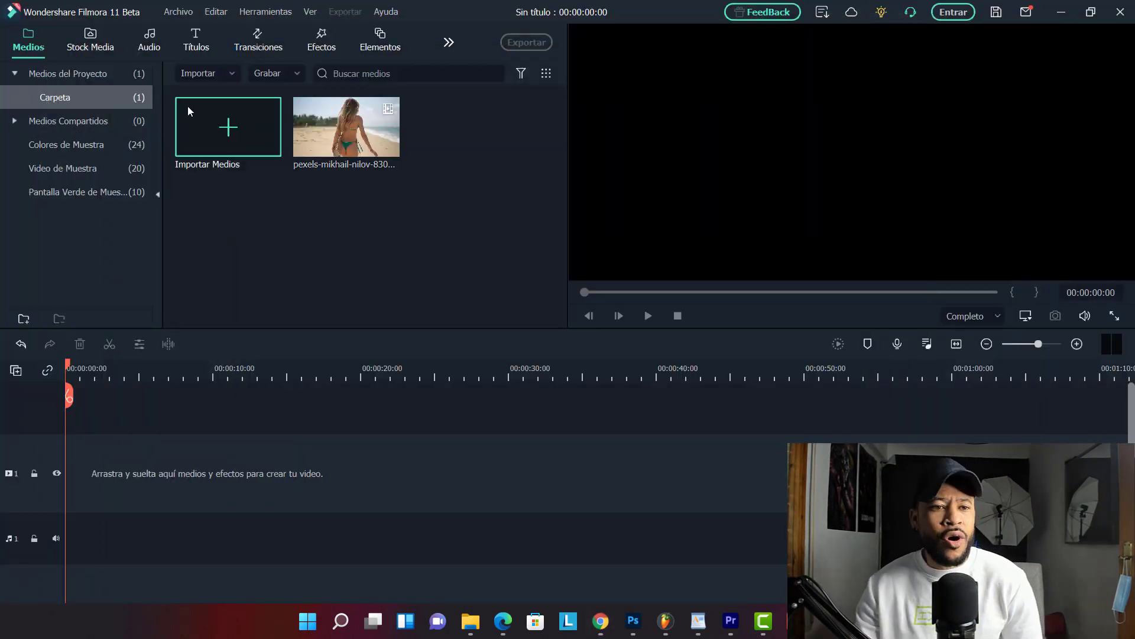
Search the Pixabay stock media library for videos matching "chica"
click(98, 49)
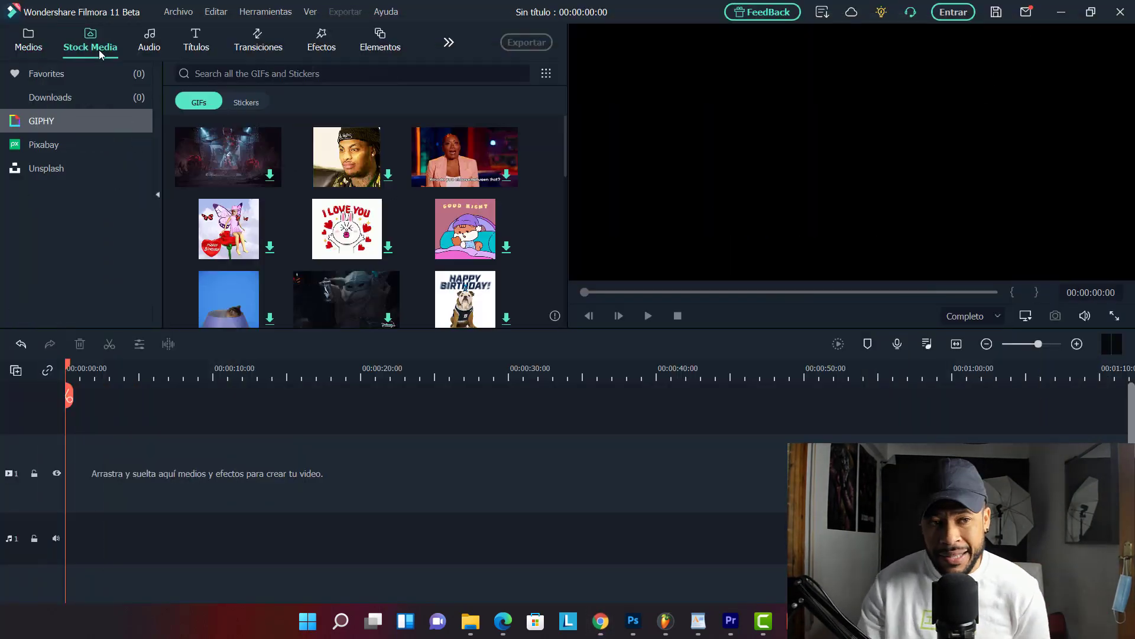
click(75, 148)
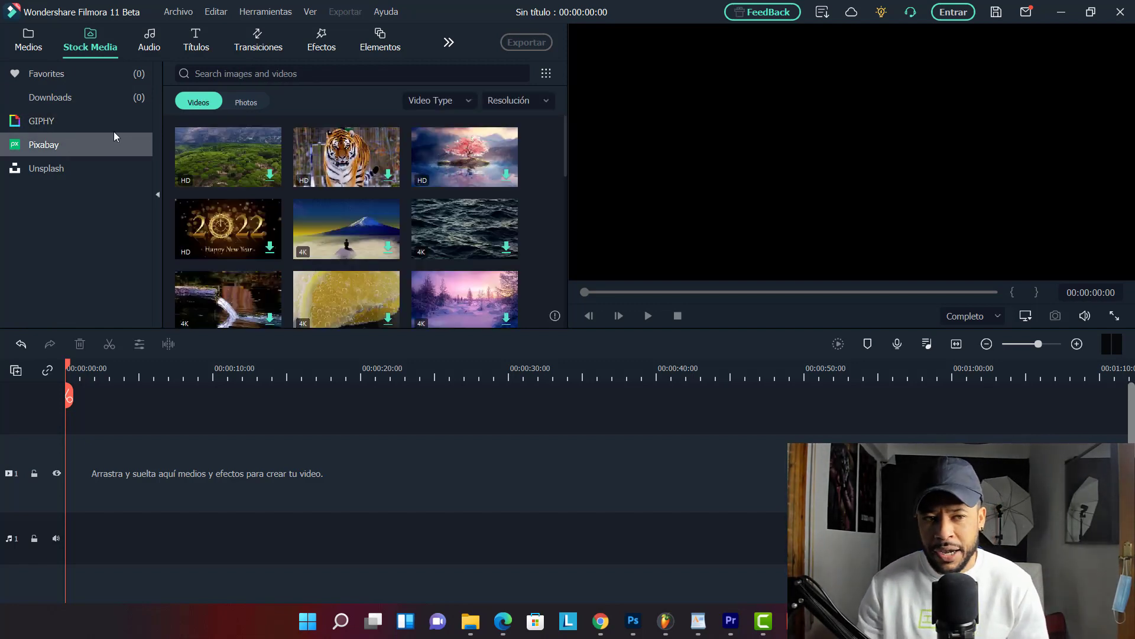
click(327, 78)
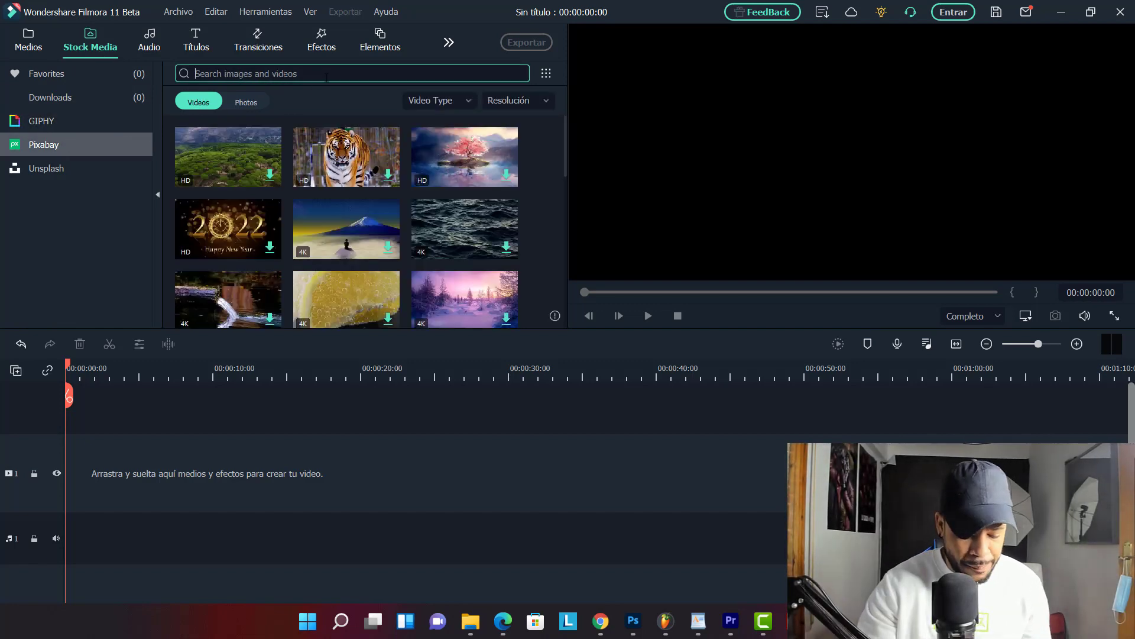
text(chica)
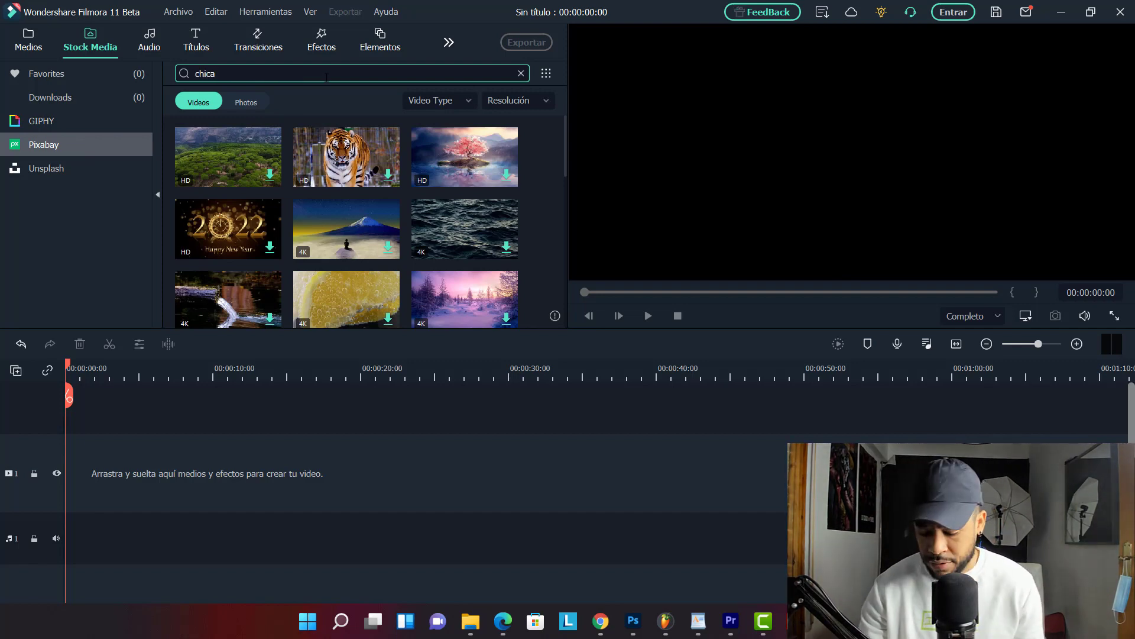
key(Return)
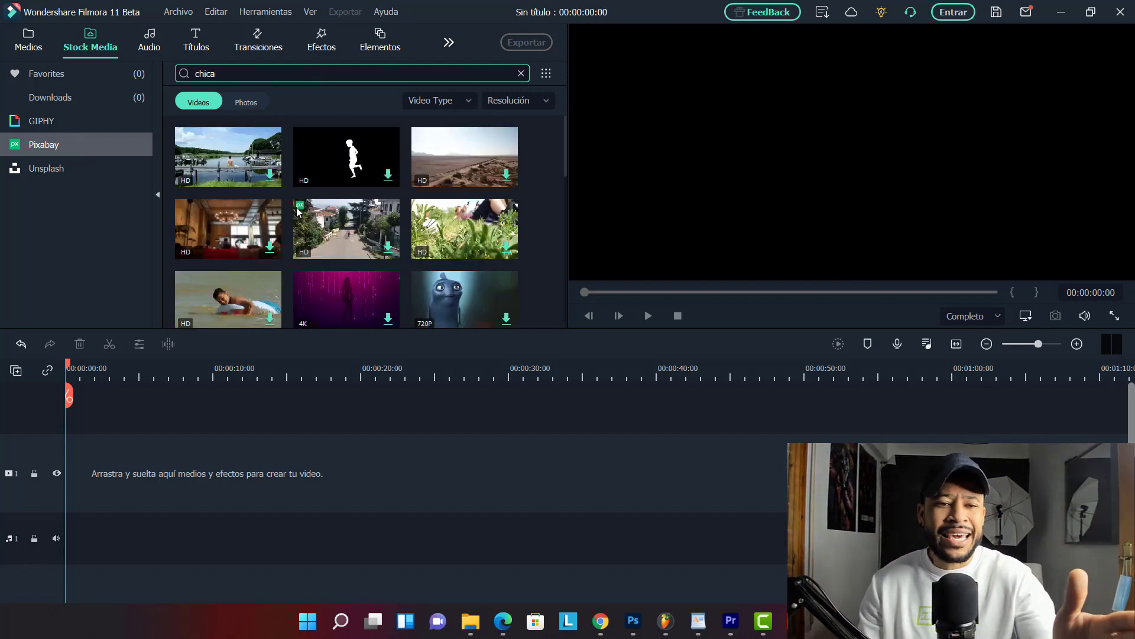
Download the riverside clip of a seated man, add its 1920x1080 version to the timeline, and match the project to 1920 x 1080 30fps
scroll(294, 249, down, 5)
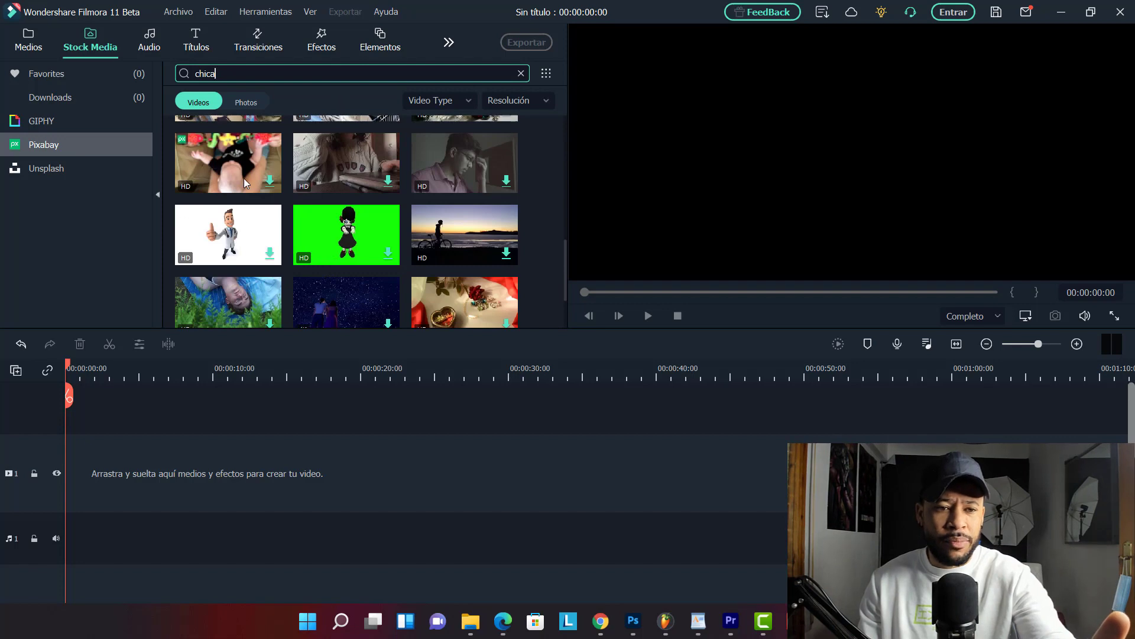
scroll(244, 178, down, 2)
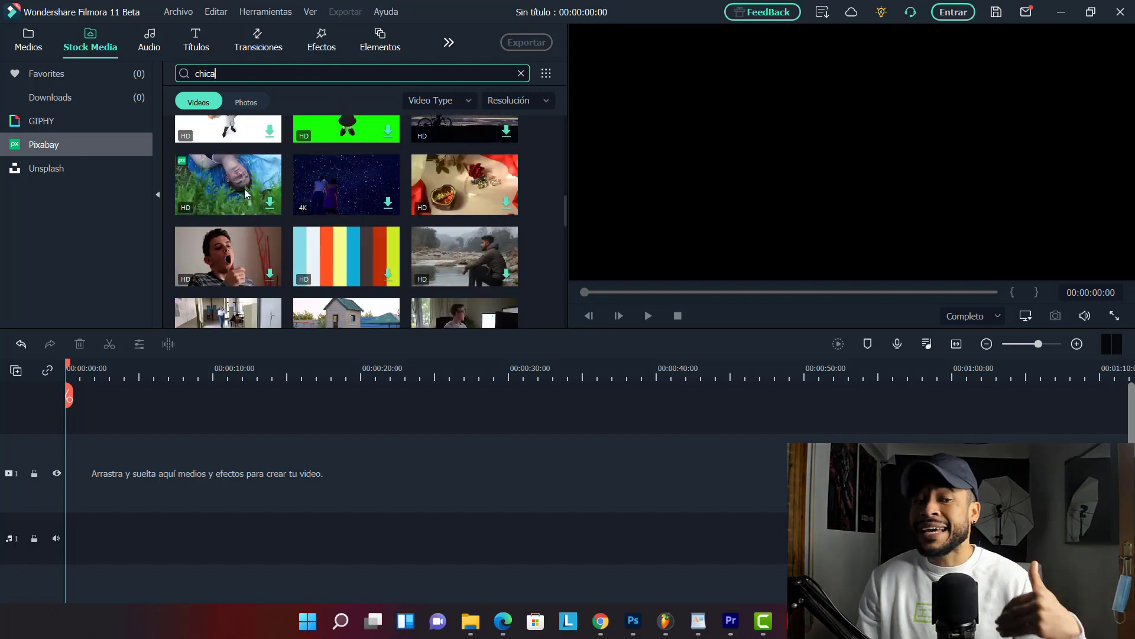
click(505, 280)
click(506, 278)
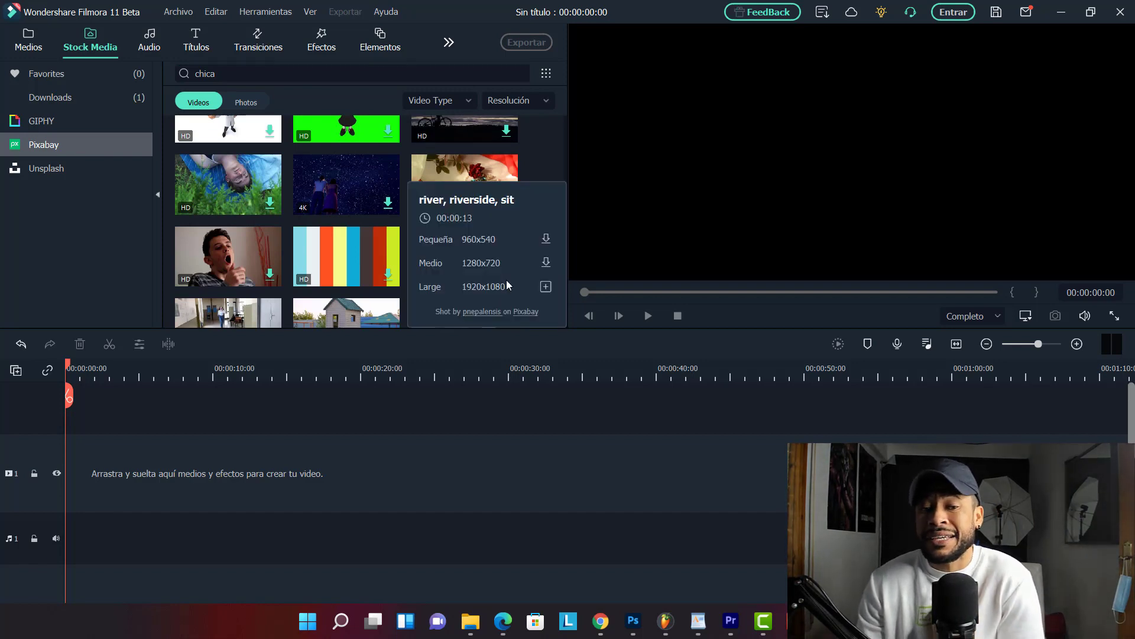
click(545, 287)
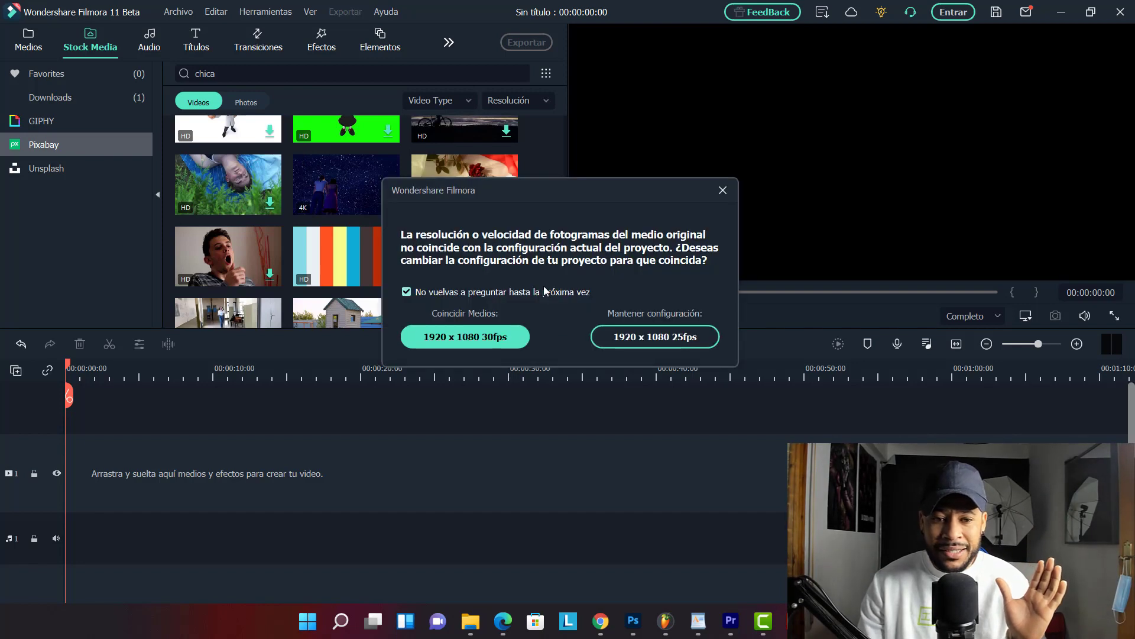
click(516, 342)
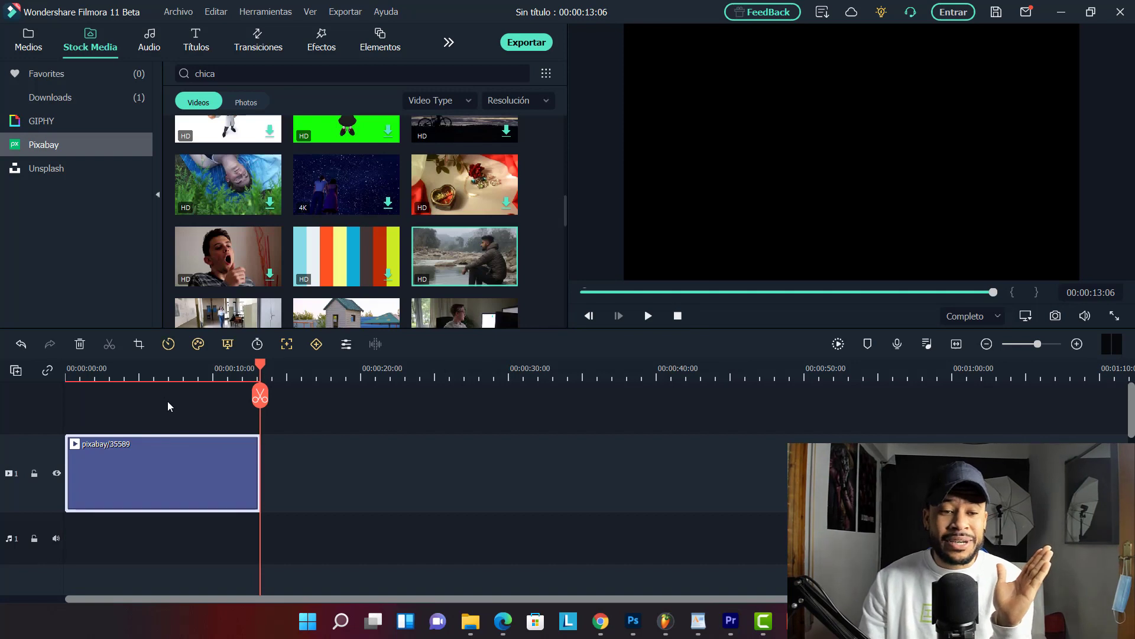
click(158, 372)
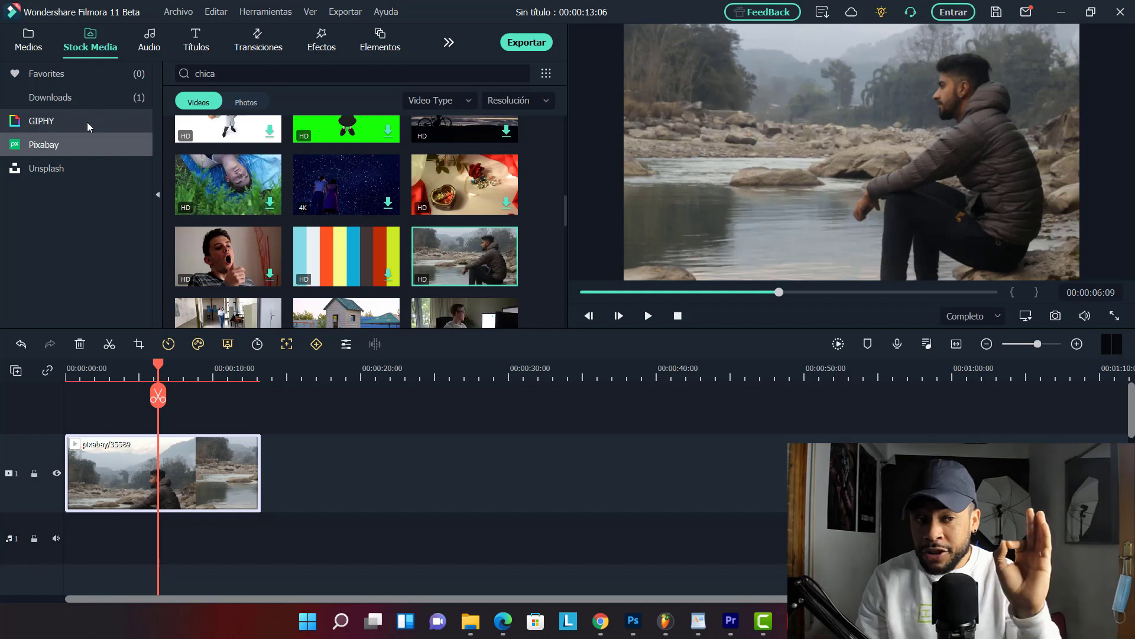
Browse the Pixabay photos found for "chica"
click(246, 104)
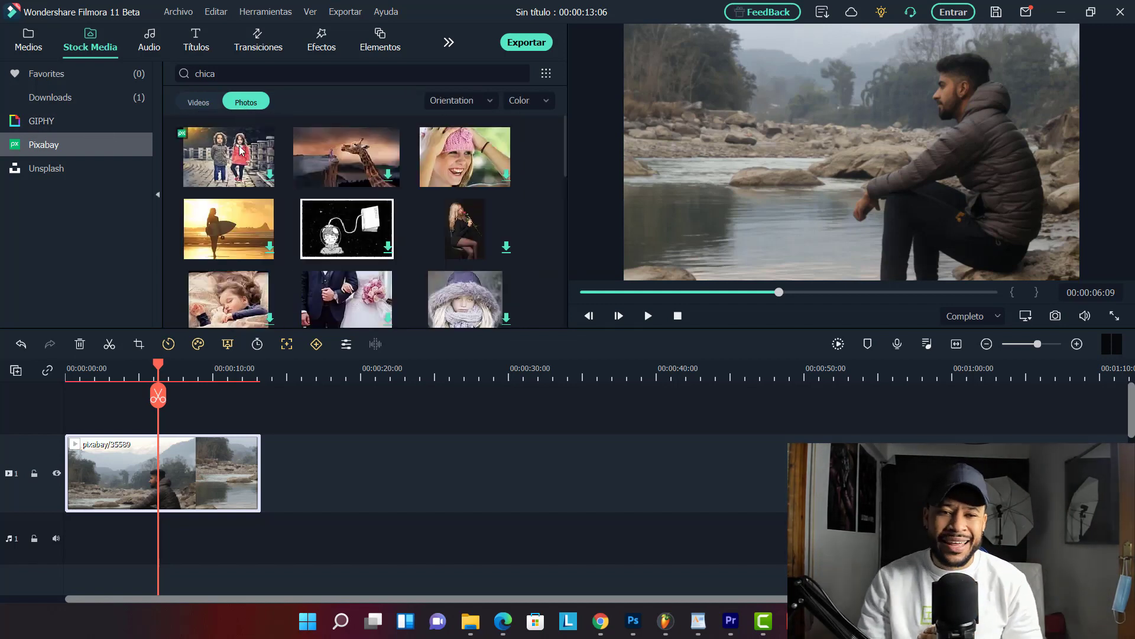
scroll(248, 246, down, 5)
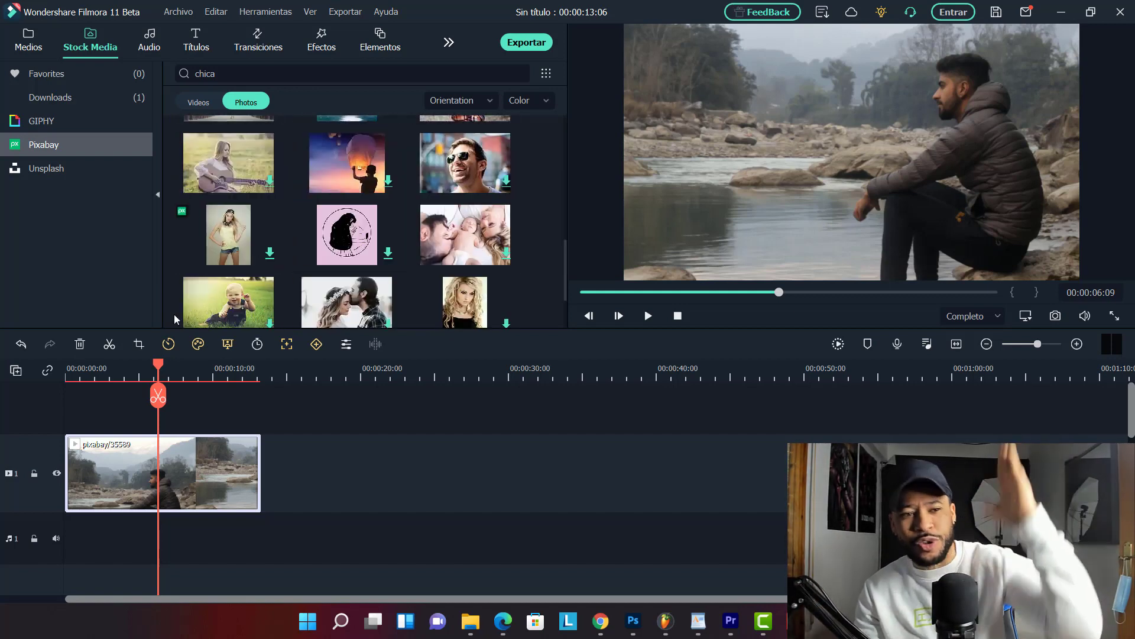
Browse the free high-resolution photos in the Unsplash stock media library
click(83, 171)
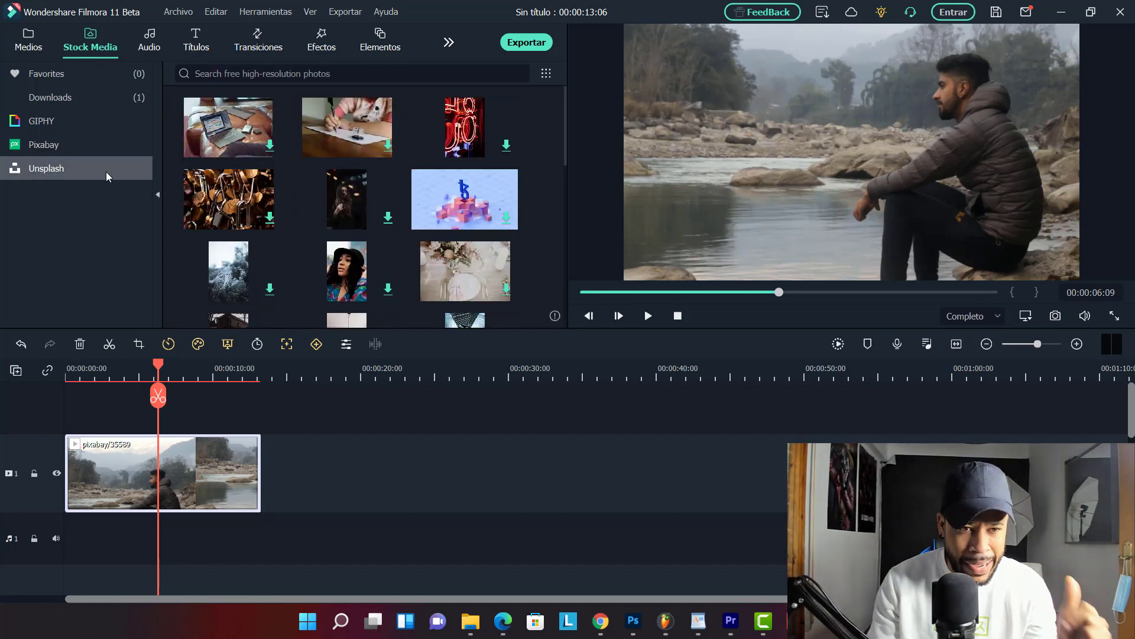
scroll(241, 272, down, 1)
scroll(241, 272, down, 1)
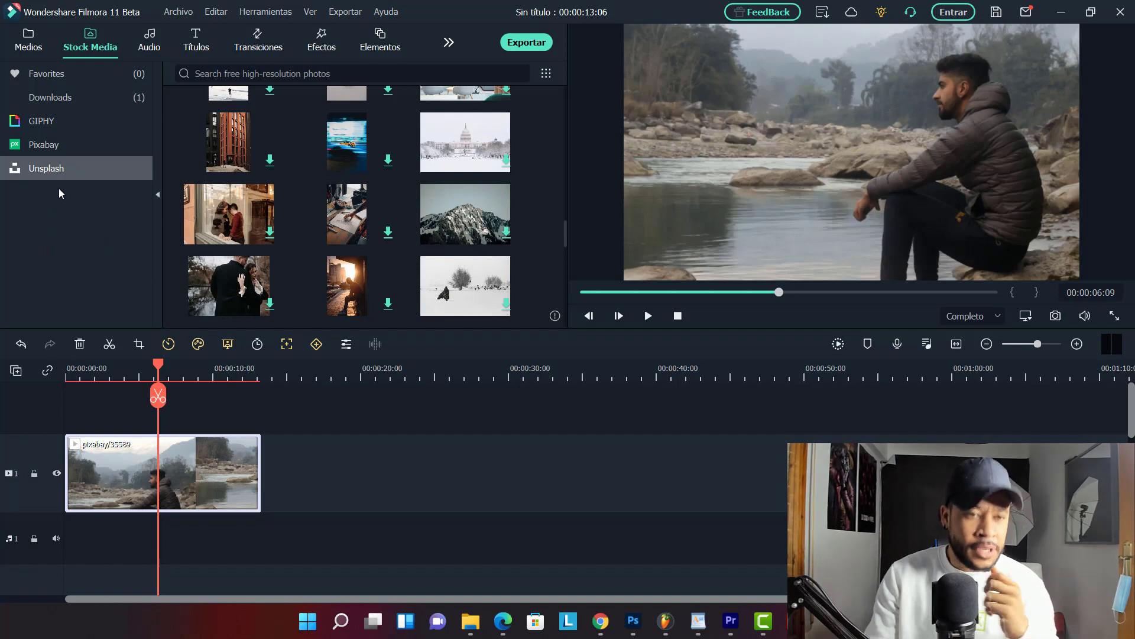
Browse the audio library's Rock, Folk, Mi música, Filmstock and Efecto de Sonido categories
click(137, 41)
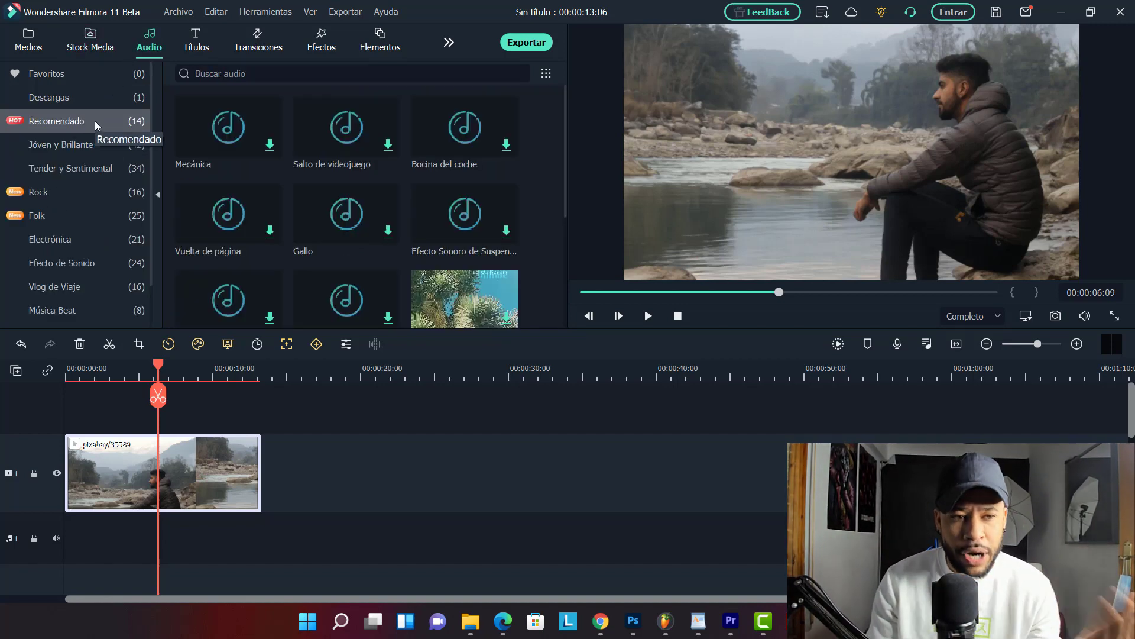
click(71, 189)
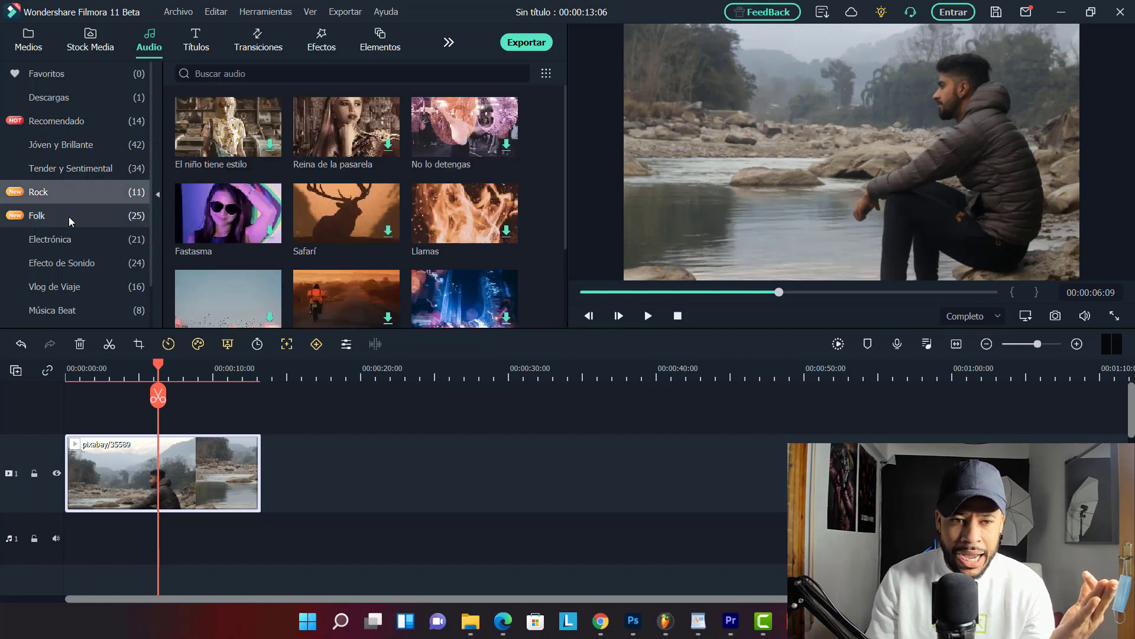
click(69, 217)
scroll(69, 217, down, 1)
click(69, 291)
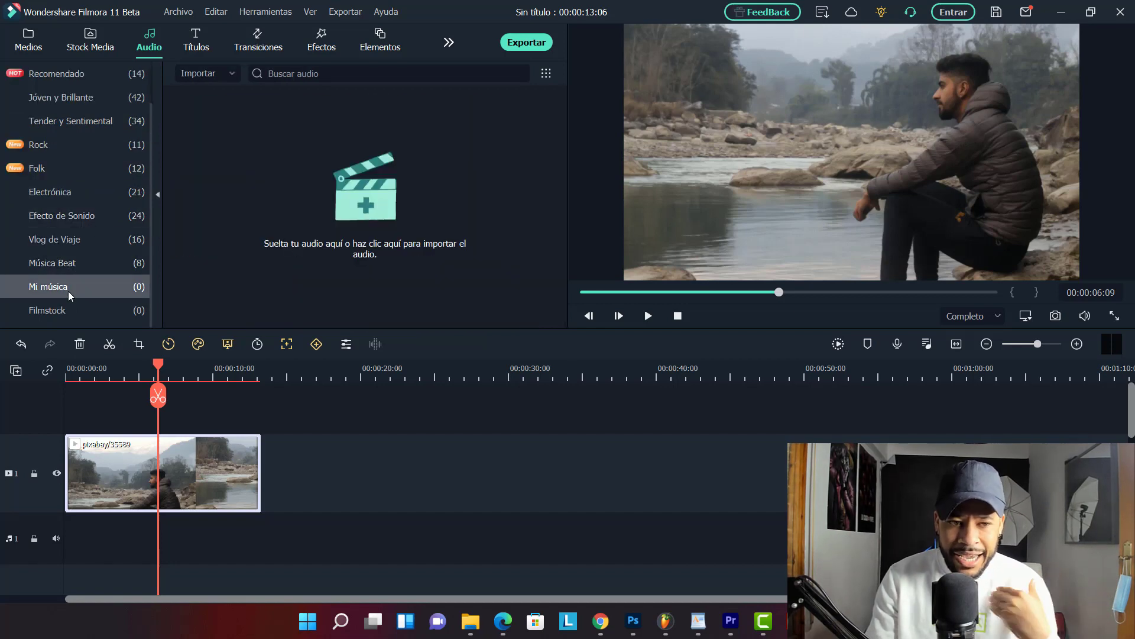
click(71, 301)
click(77, 215)
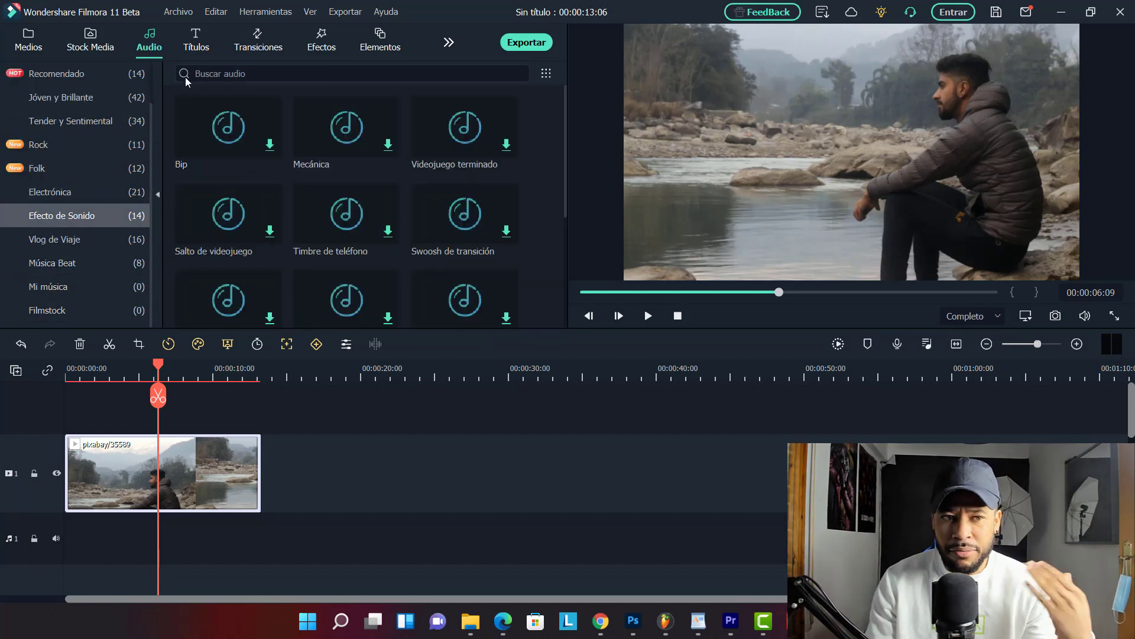
Browse the recommended title templates in the Títulos library, including the lower thirds and 3D icon packs
click(201, 48)
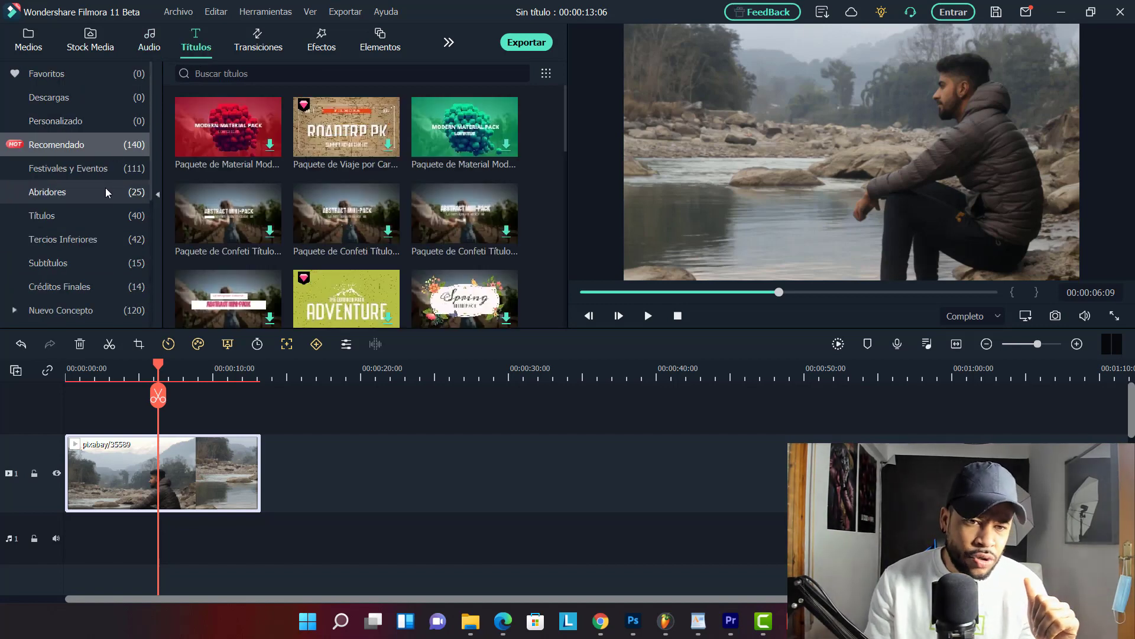
scroll(229, 187, down, 10)
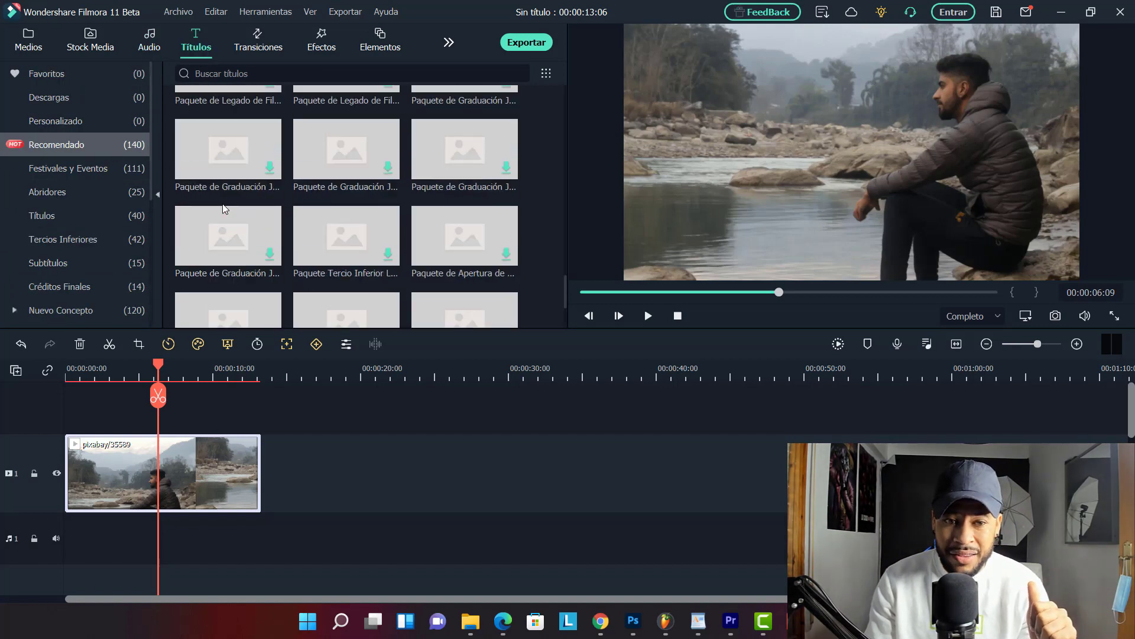
scroll(222, 203, down, 3)
scroll(223, 206, down, 5)
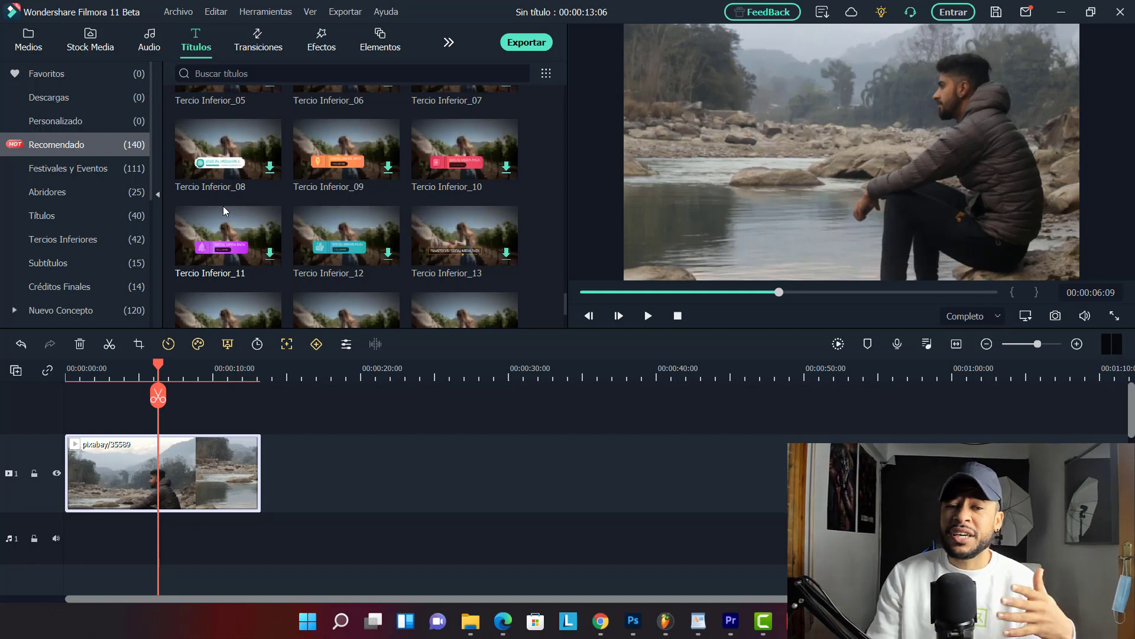
scroll(222, 206, down, 3)
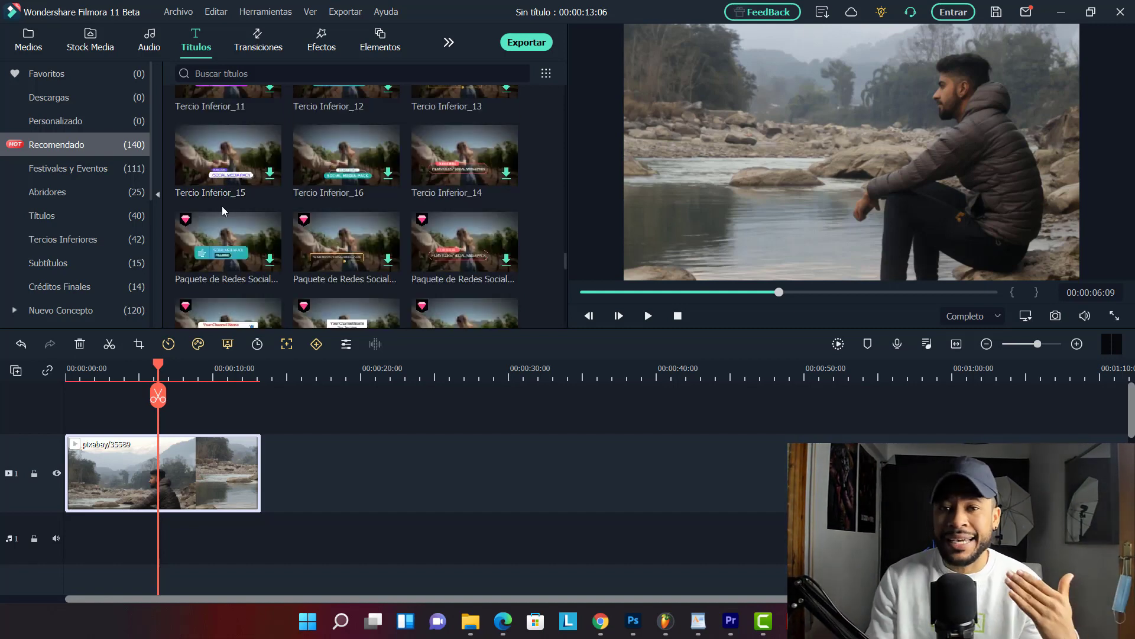
scroll(233, 237, down, 4)
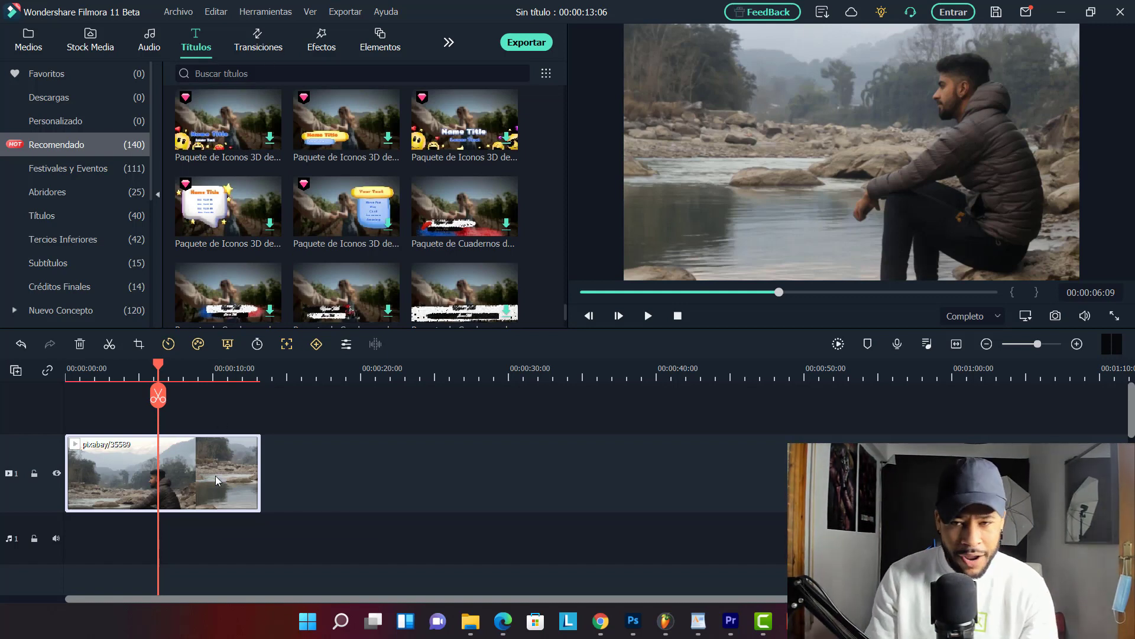
Preview the riverside clip from about two seconds in and delete it from the timeline
click(95, 376)
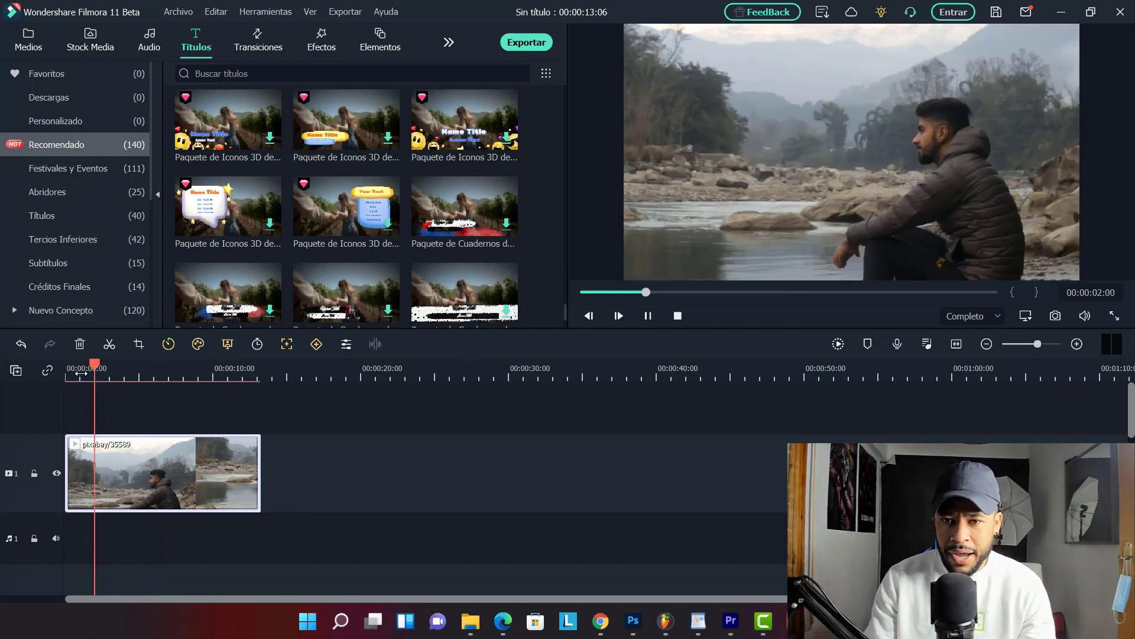
key(space)
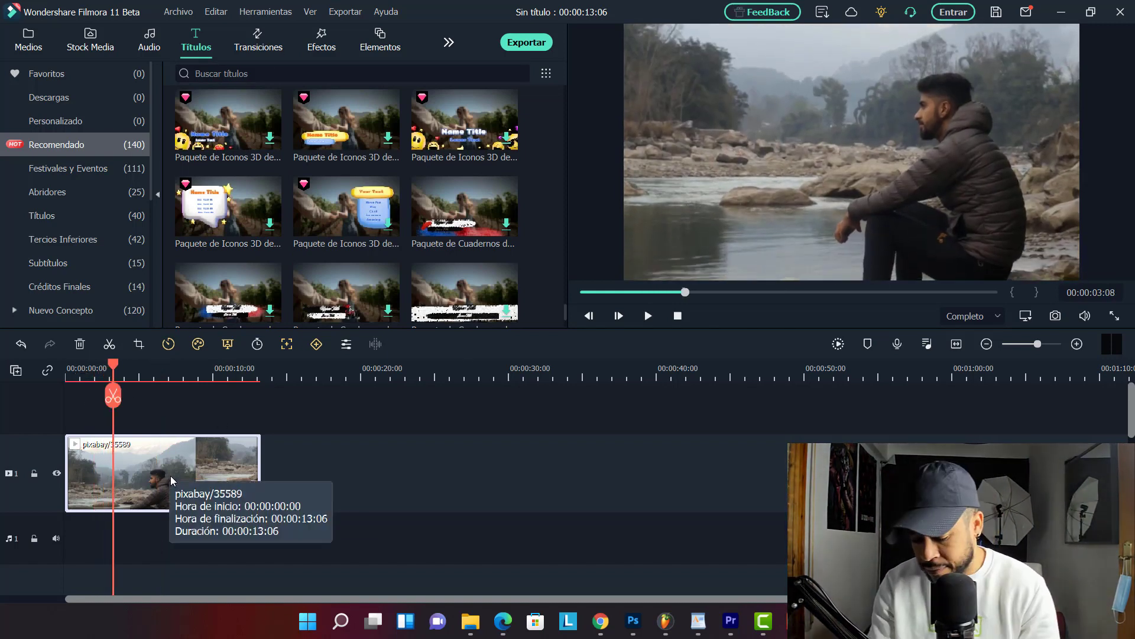
key(Delete)
Add the imported Pexels beach clip to the start of the first video track and play its opening second
click(27, 42)
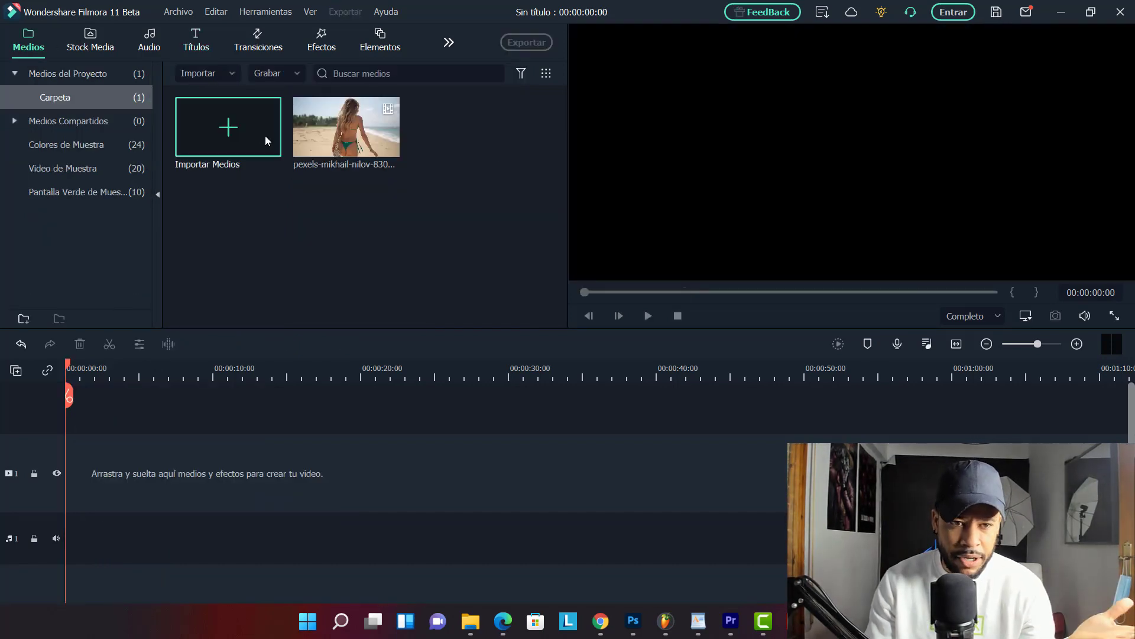
drag(323, 142, 32, 473)
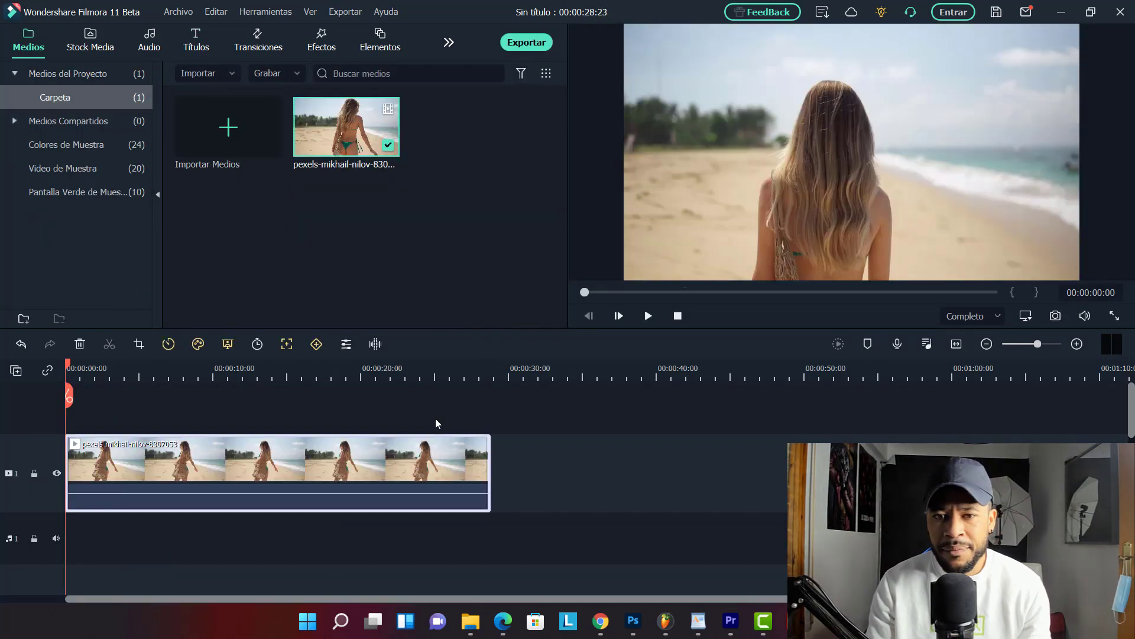
key(space)
key(space)
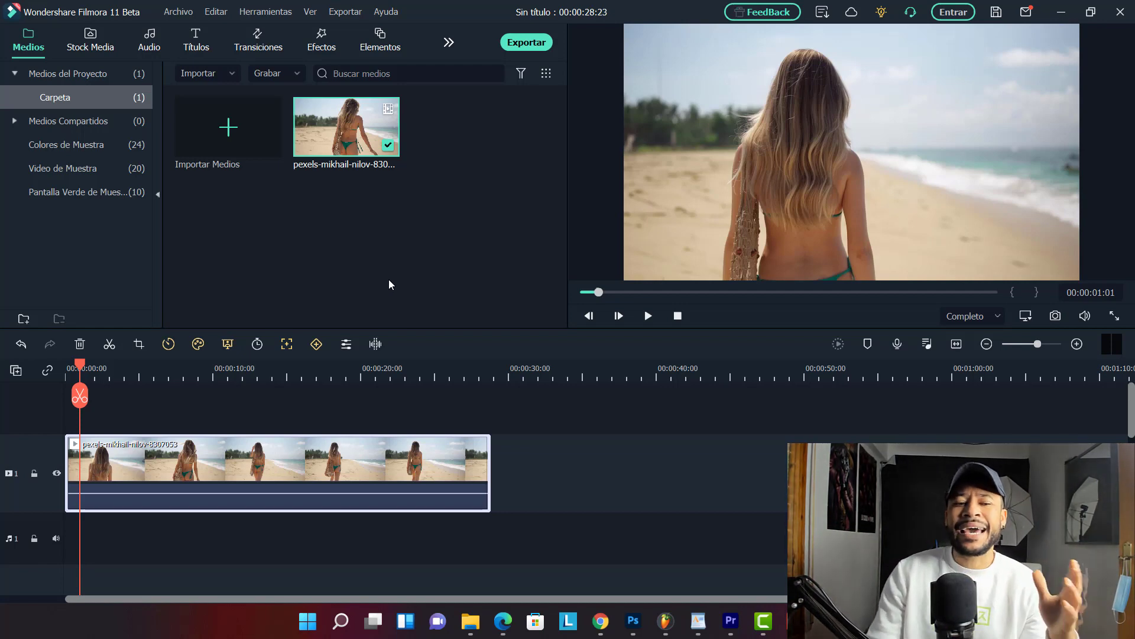
Open the Speed Ramping settings for the beach clip using the trial option
click(170, 345)
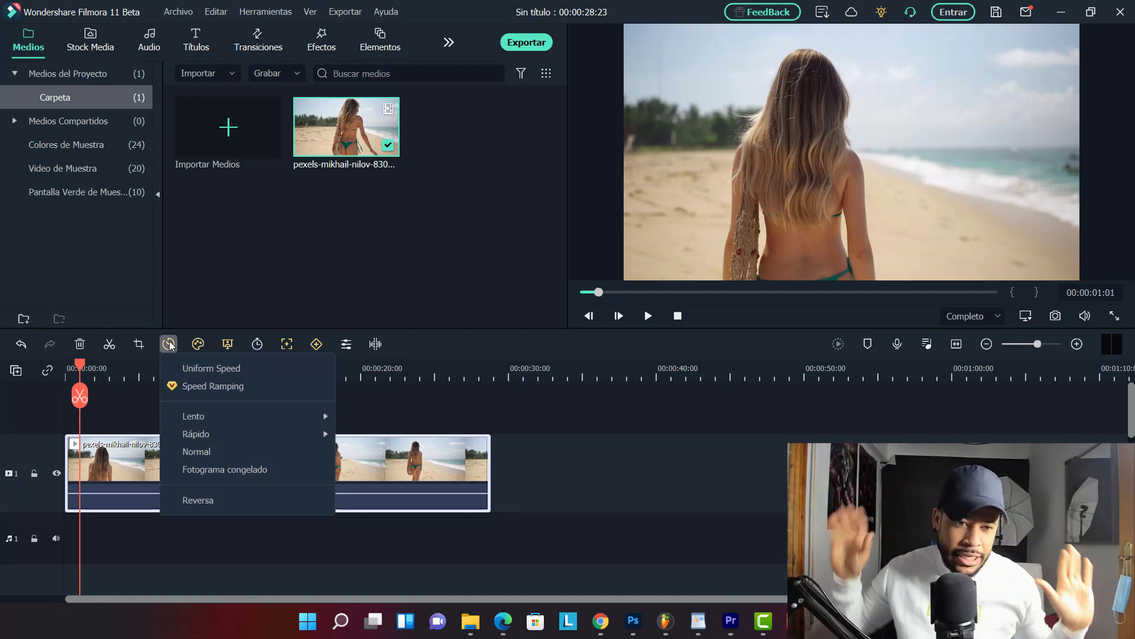
click(217, 391)
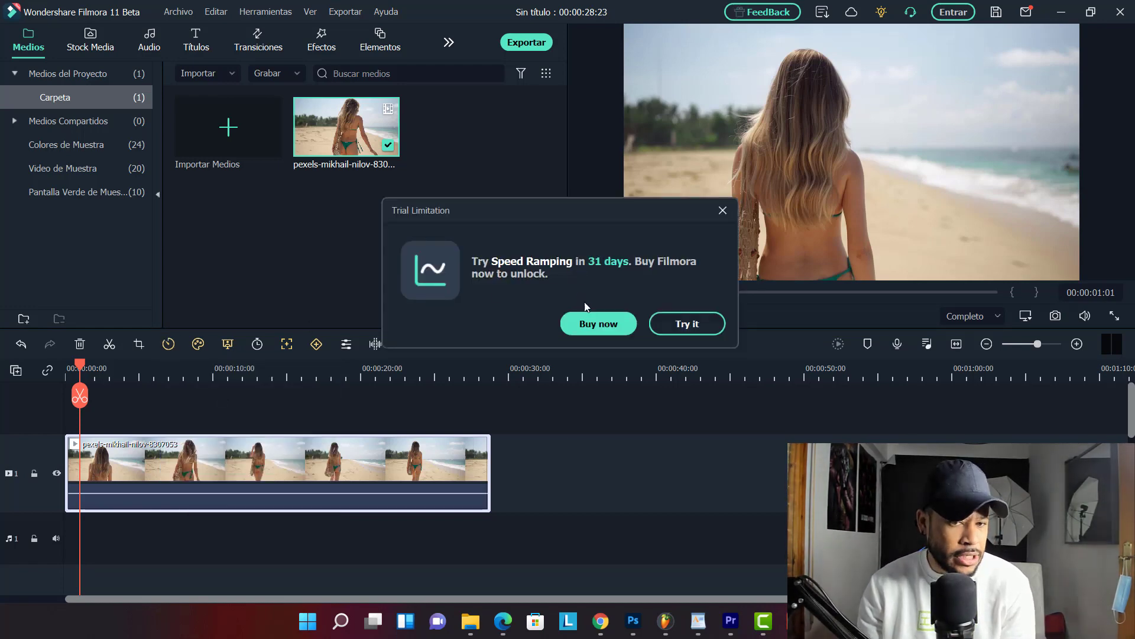
click(687, 324)
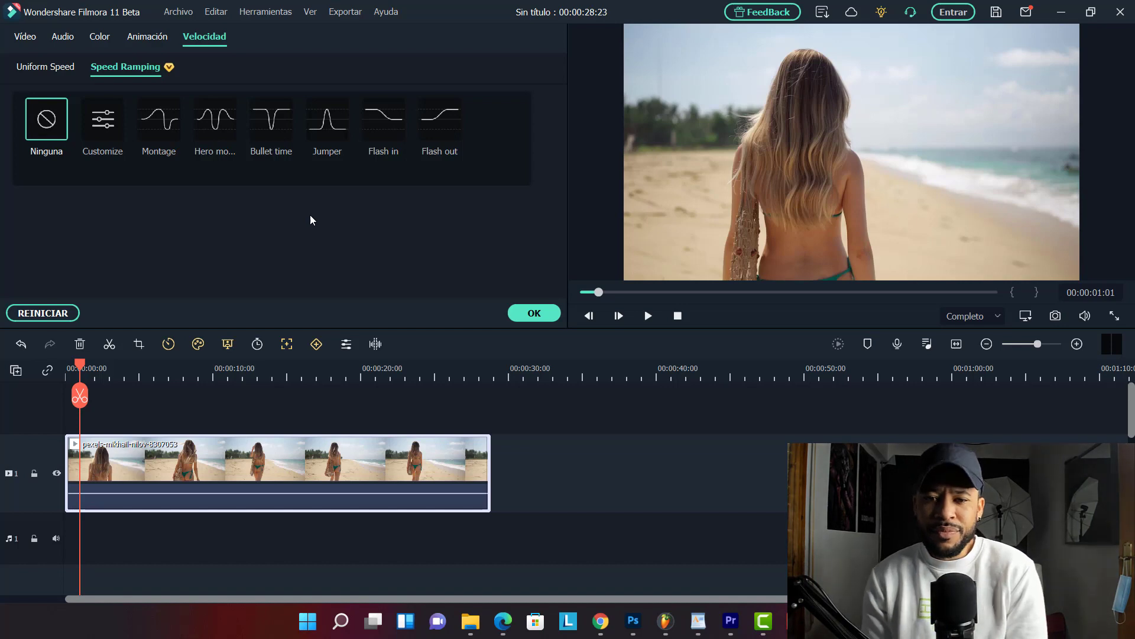
Play the beach clip without a ramp, return the playhead near the start, and check the Uniform Speed settings
key(space)
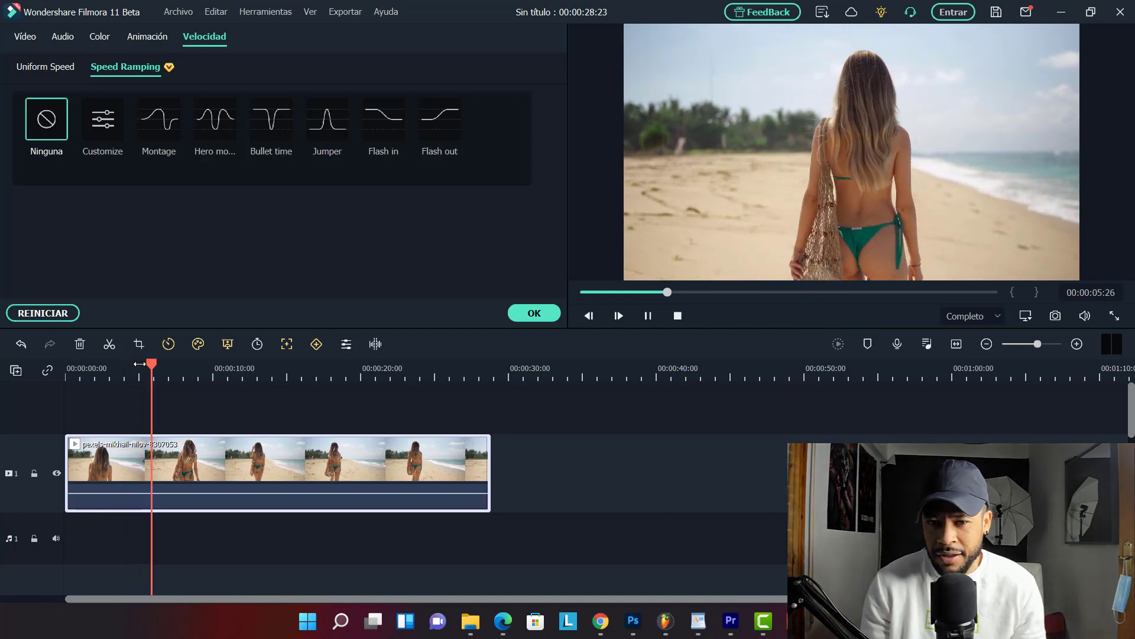
drag(155, 365, 71, 369)
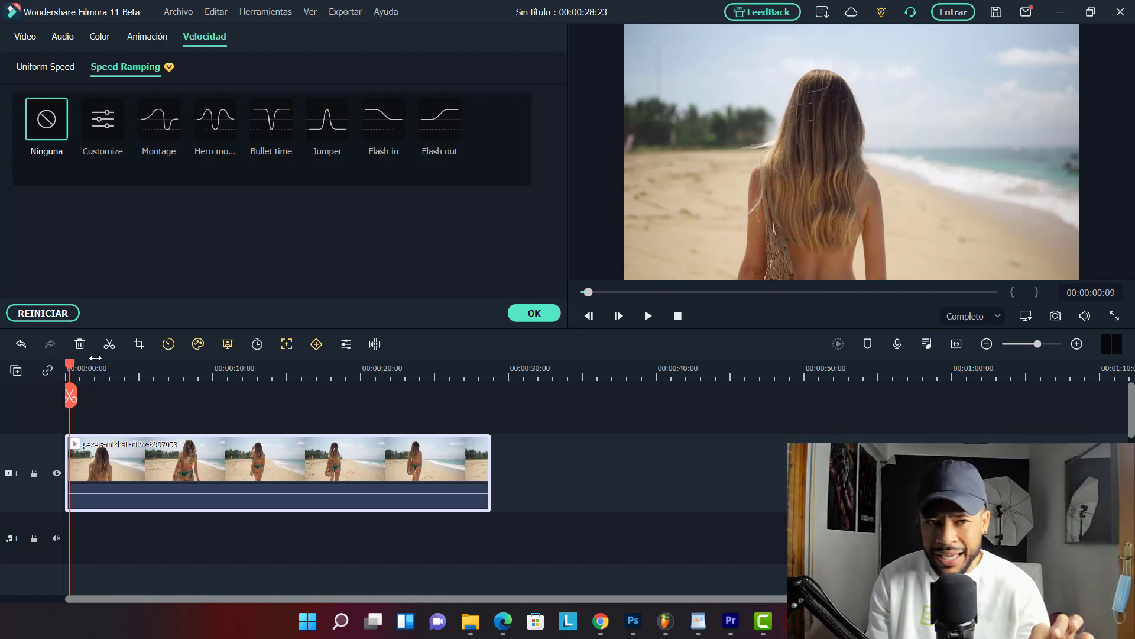
click(55, 70)
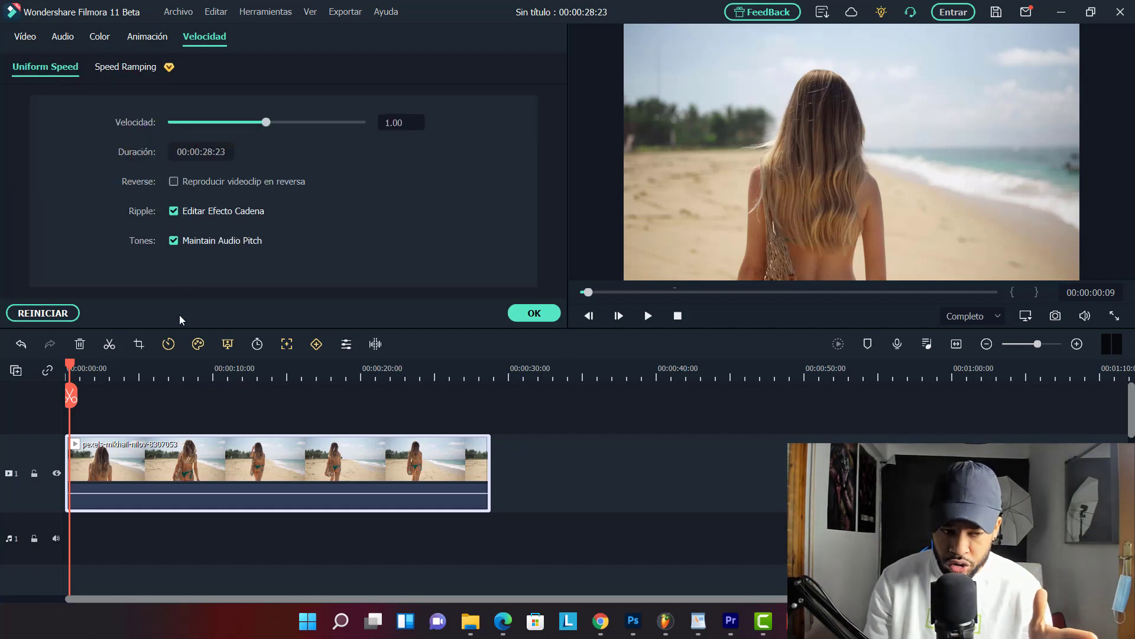
click(130, 67)
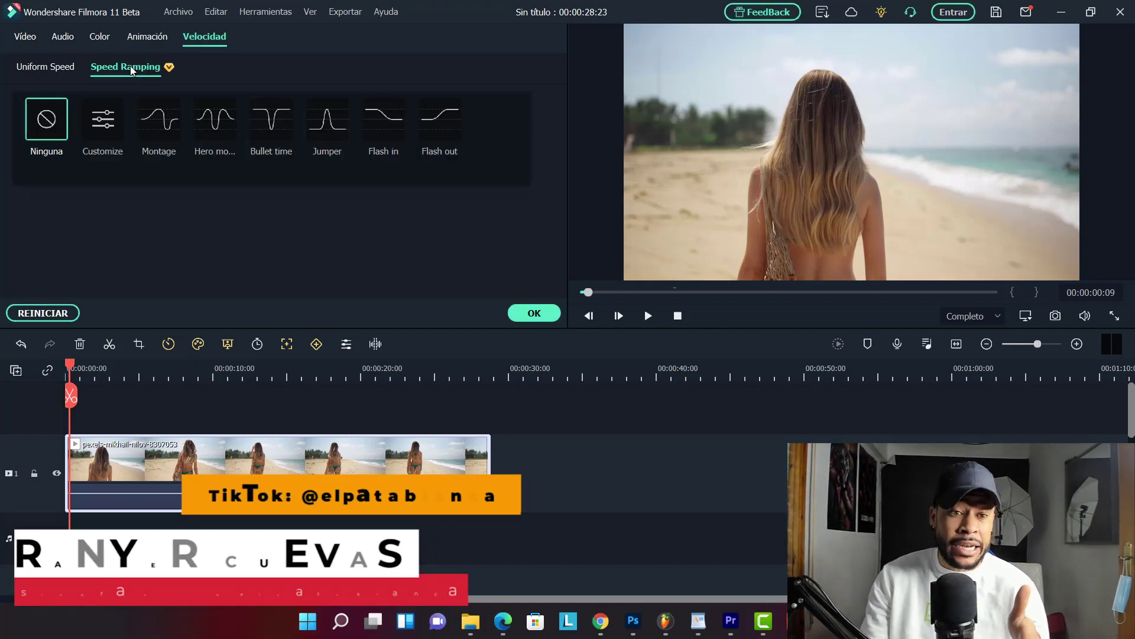
Apply the Hero moment speed ramp preset to the beach clip and preview the ramped playback
click(215, 120)
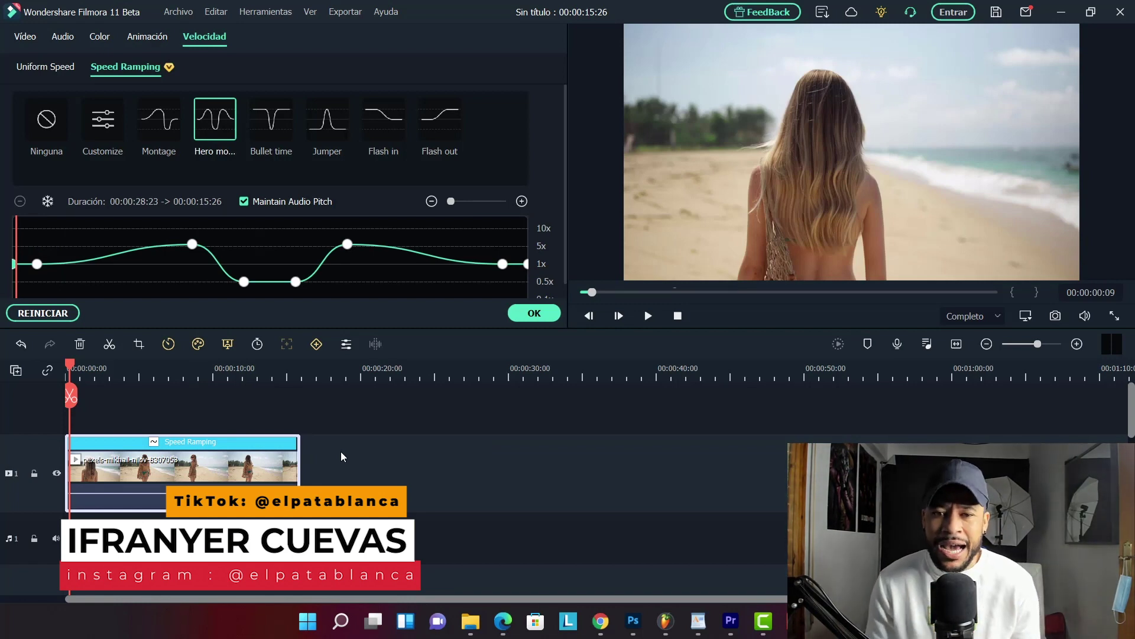
key(space)
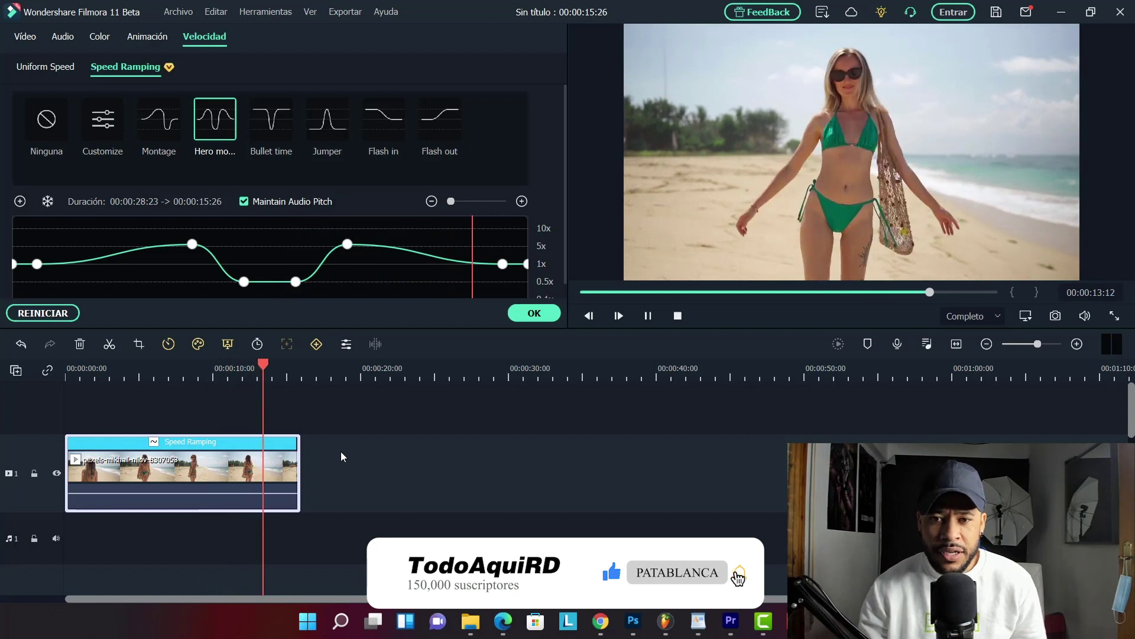
key(space)
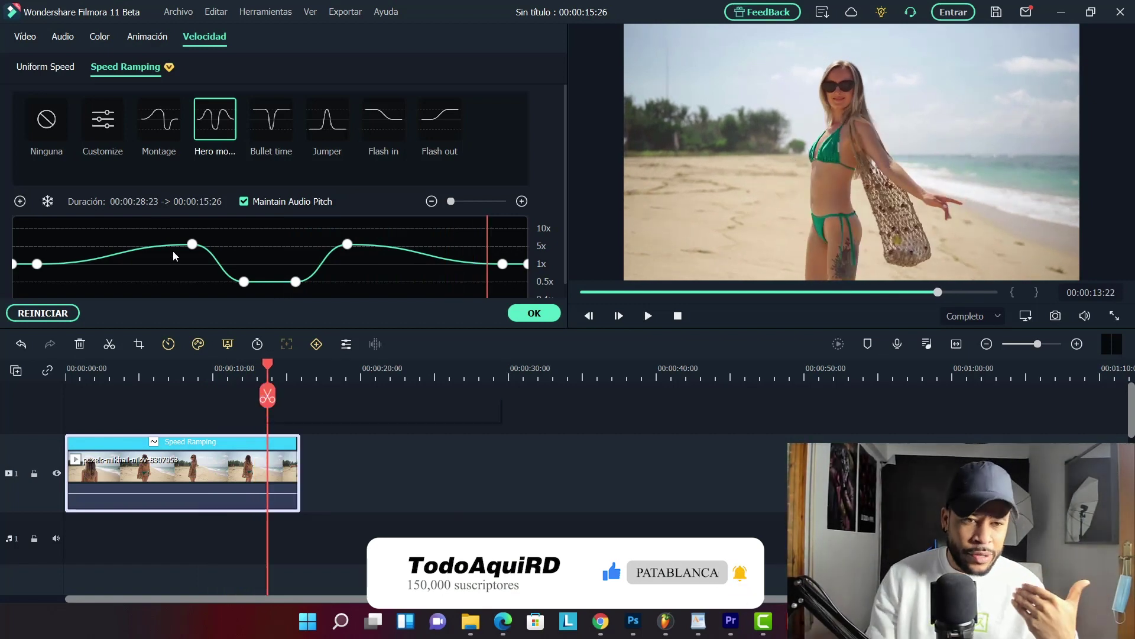
Apply the Bullet time speed ramp to the beach clip, and undo both it and the Hero moment ramp
click(278, 122)
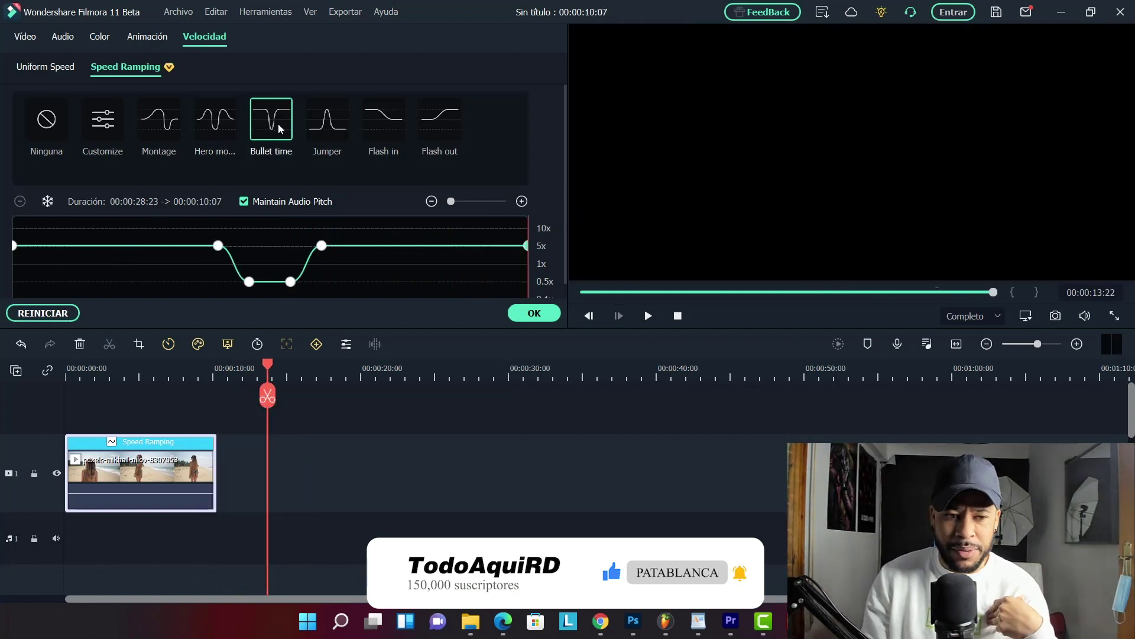
click(534, 314)
click(133, 371)
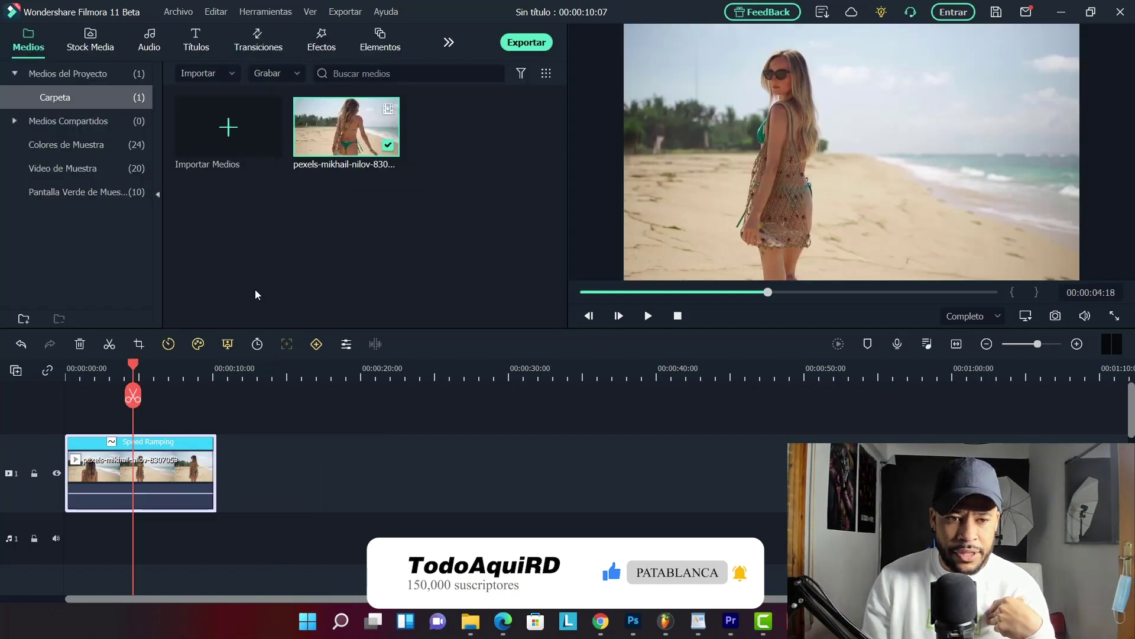
key(ctrl+z)
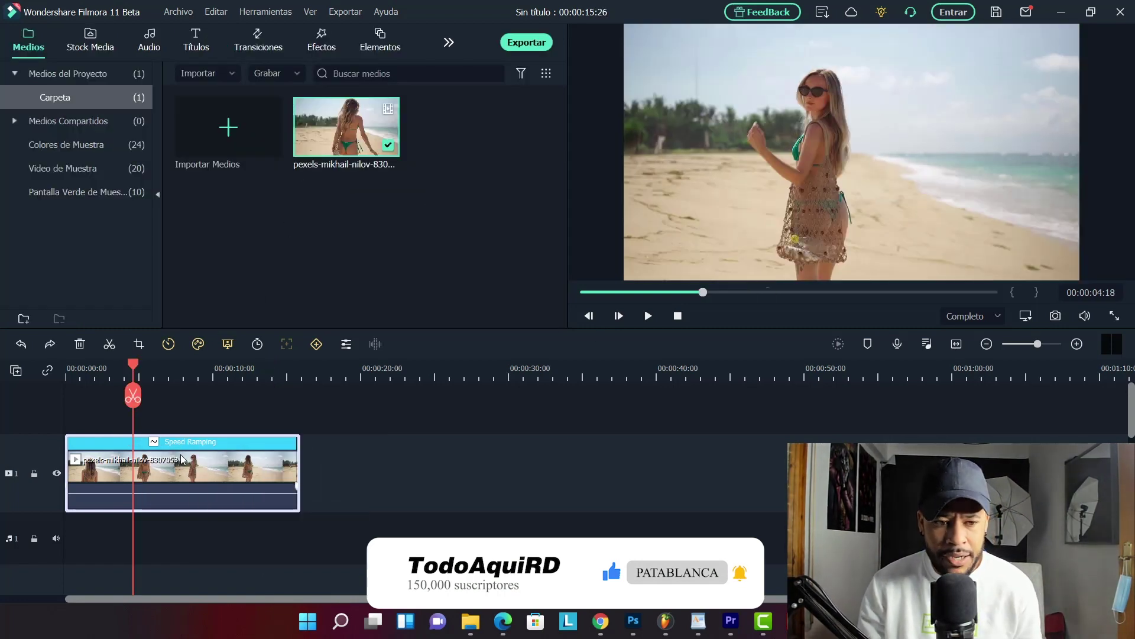
key(ctrl+z)
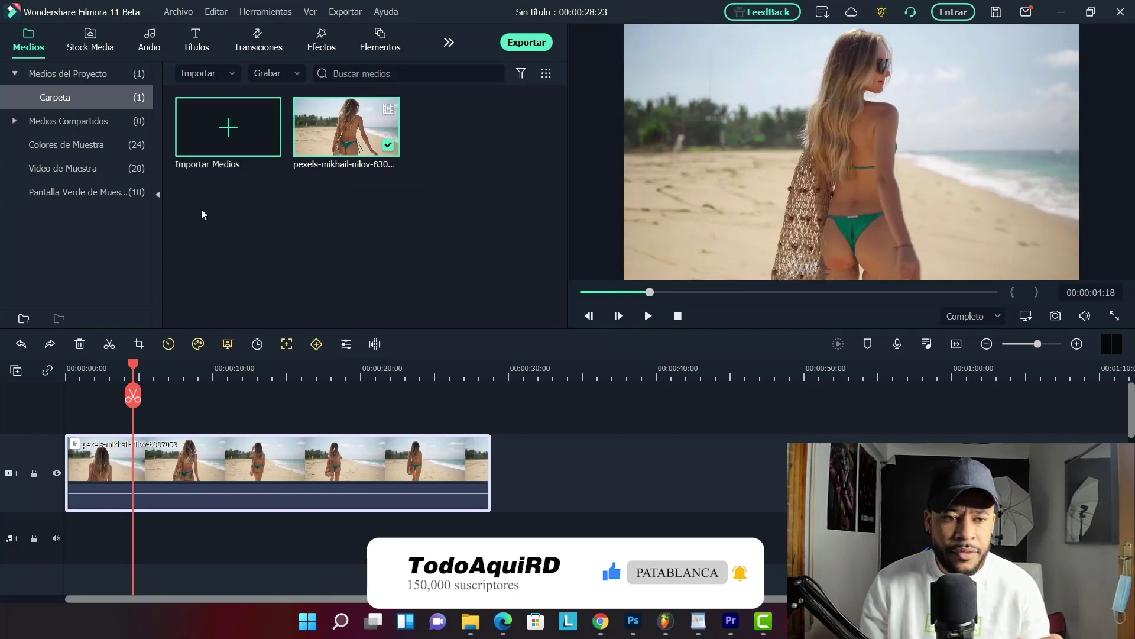
Reapply the Bullet time speed ramp to the beach clip, preview it from the start, and undo the ramp
click(168, 343)
click(189, 384)
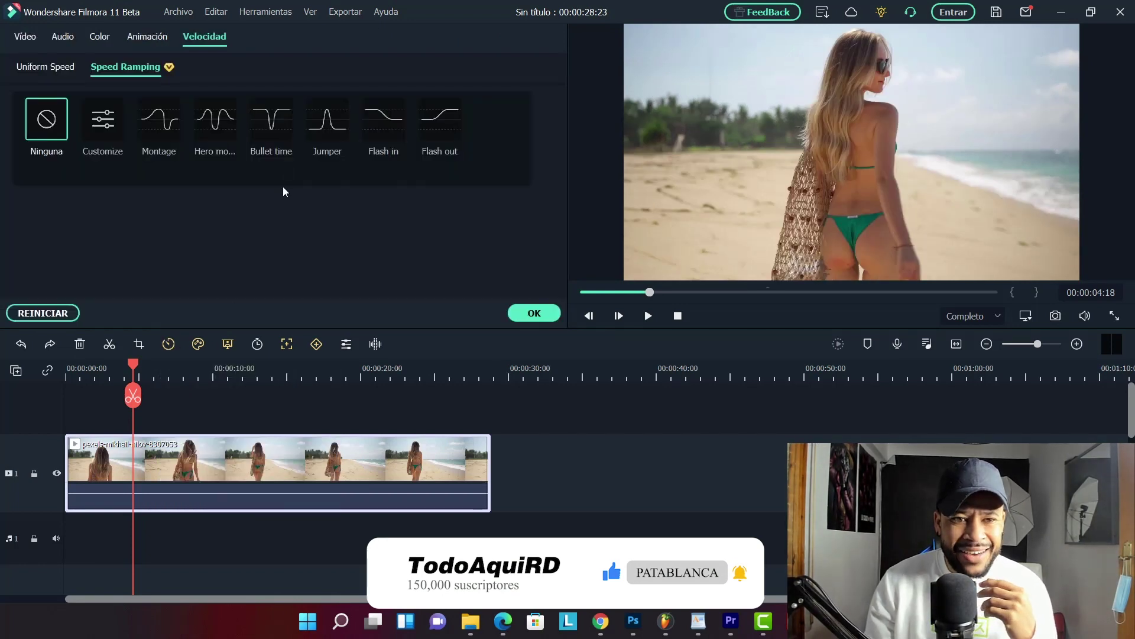
click(270, 121)
click(68, 372)
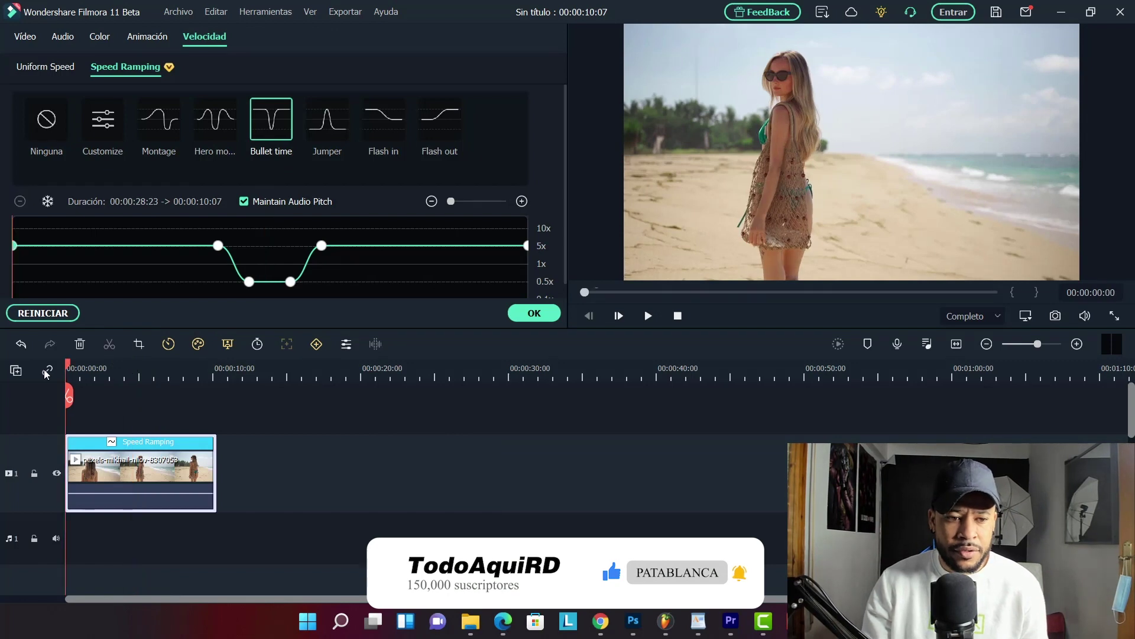
key(space)
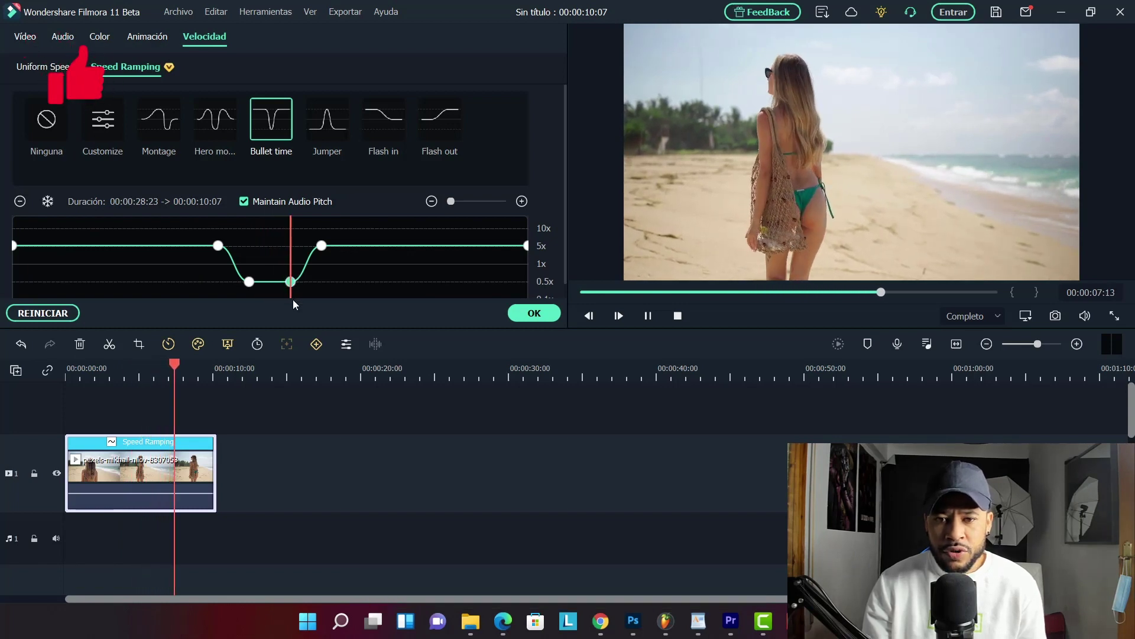
key(space)
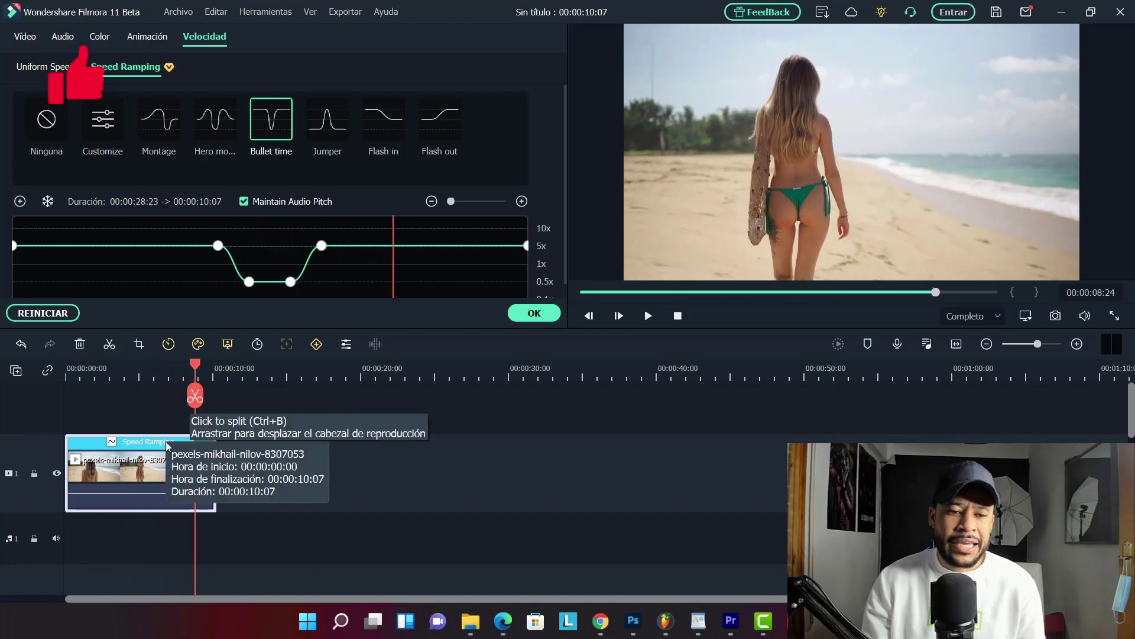
key(ctrl+z)
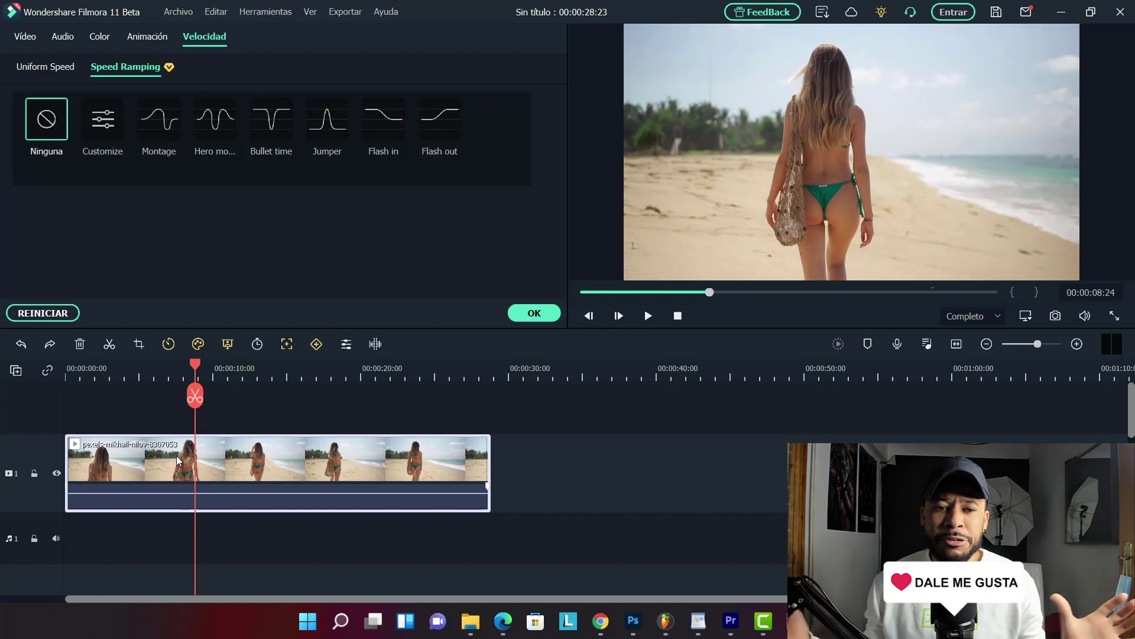
Apply the Hero moment speed ramp to the beach clip and play it from the start
click(205, 122)
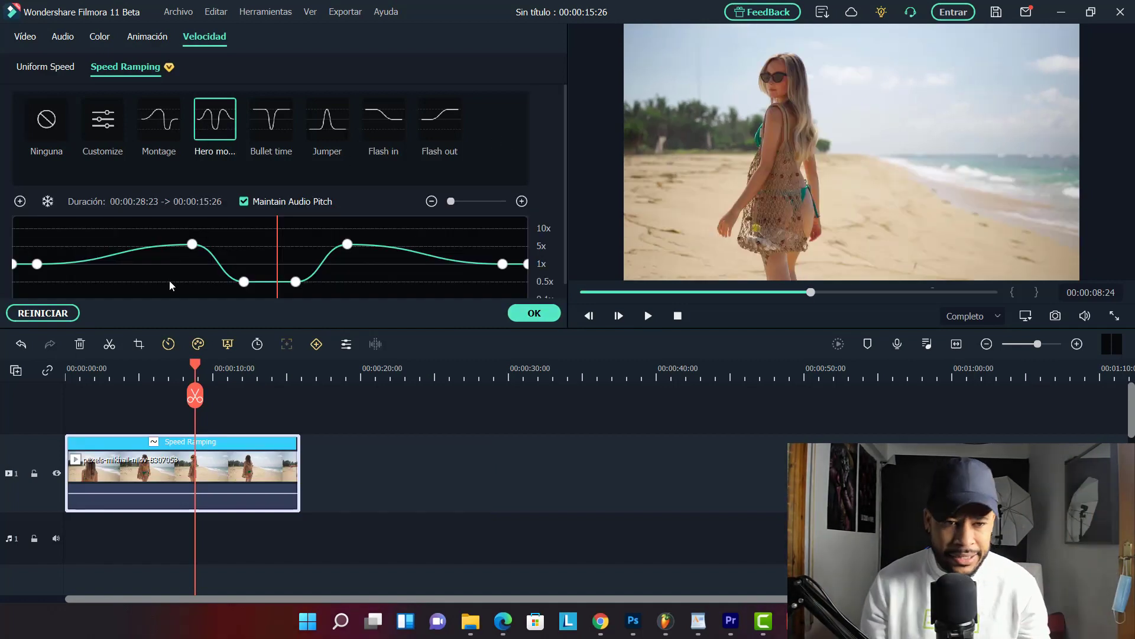
drag(195, 363, 66, 366)
key(space)
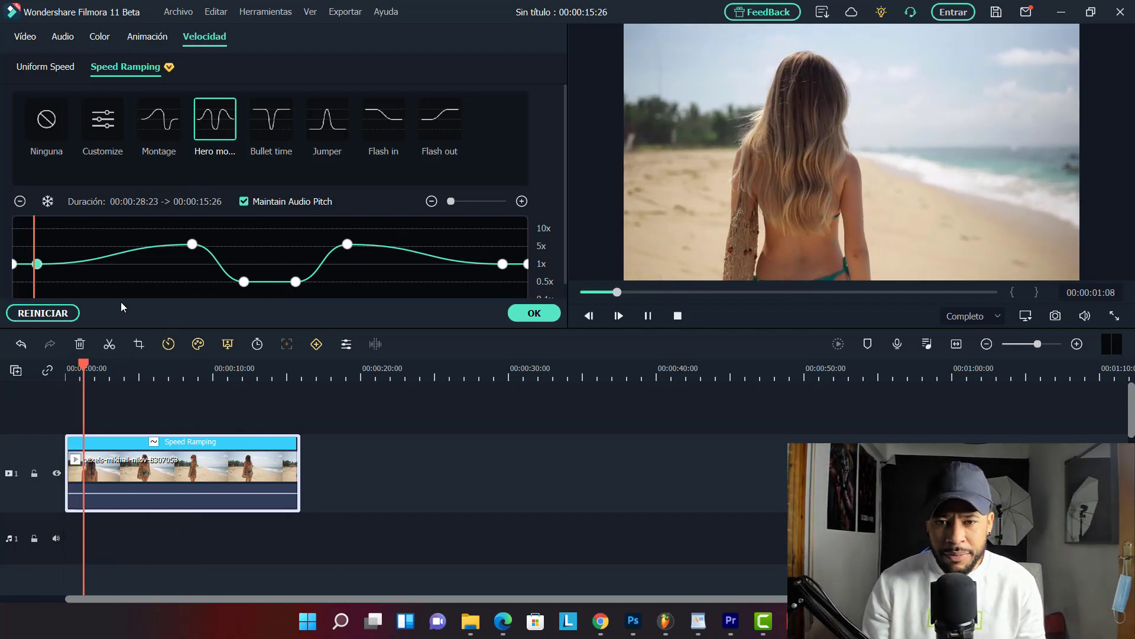
Add two extra keyframes to the speed curve along the rise towards its first peak
click(82, 263)
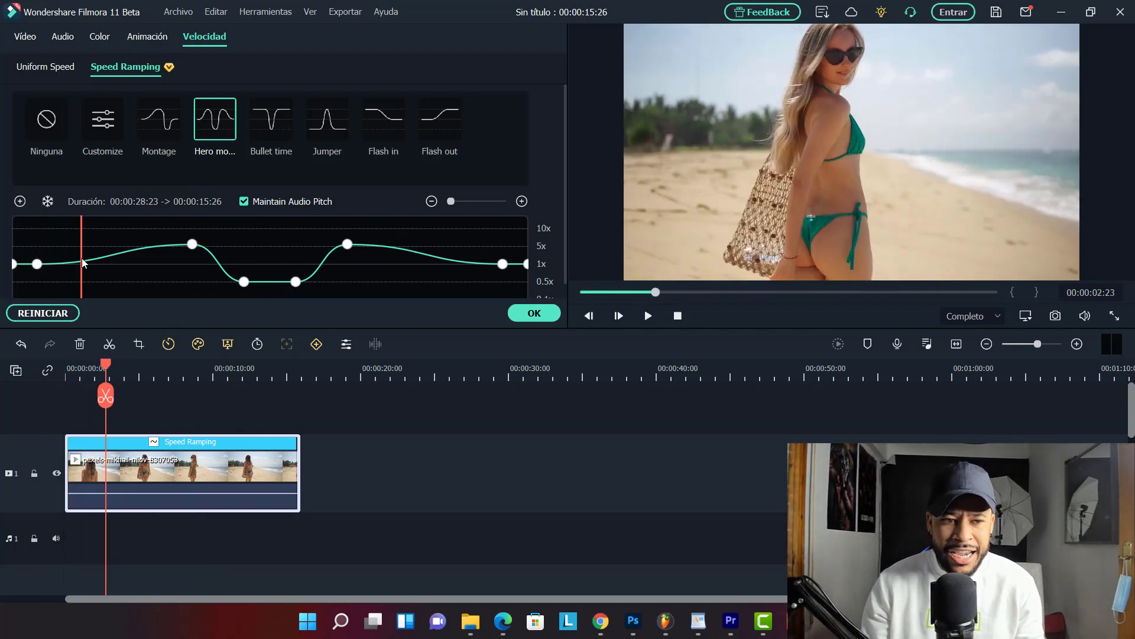
click(21, 202)
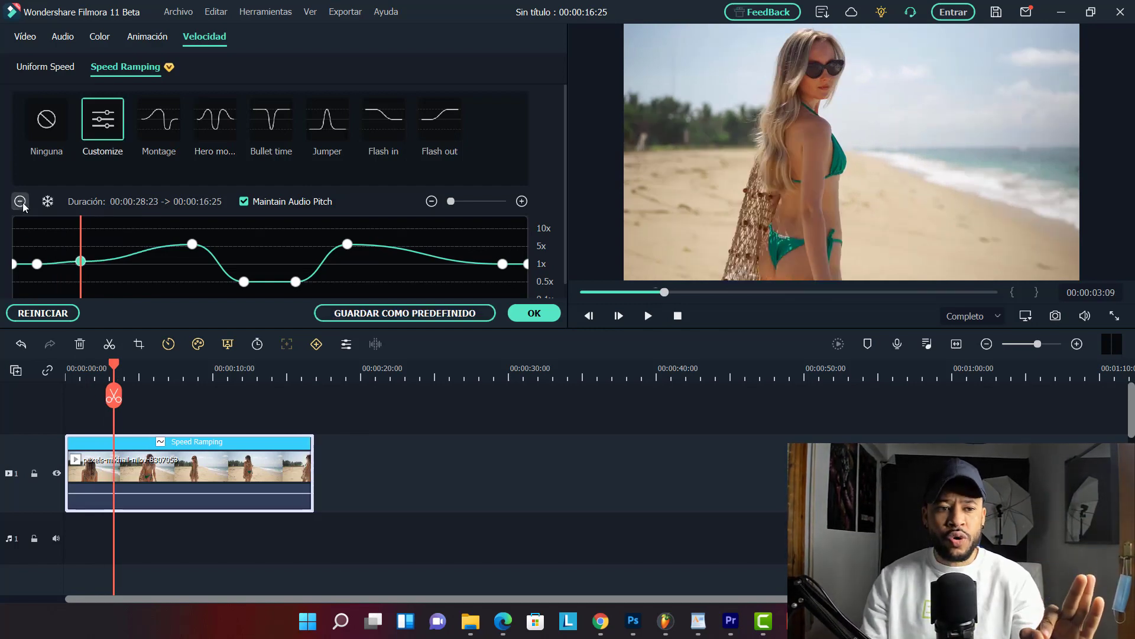
click(147, 215)
click(21, 201)
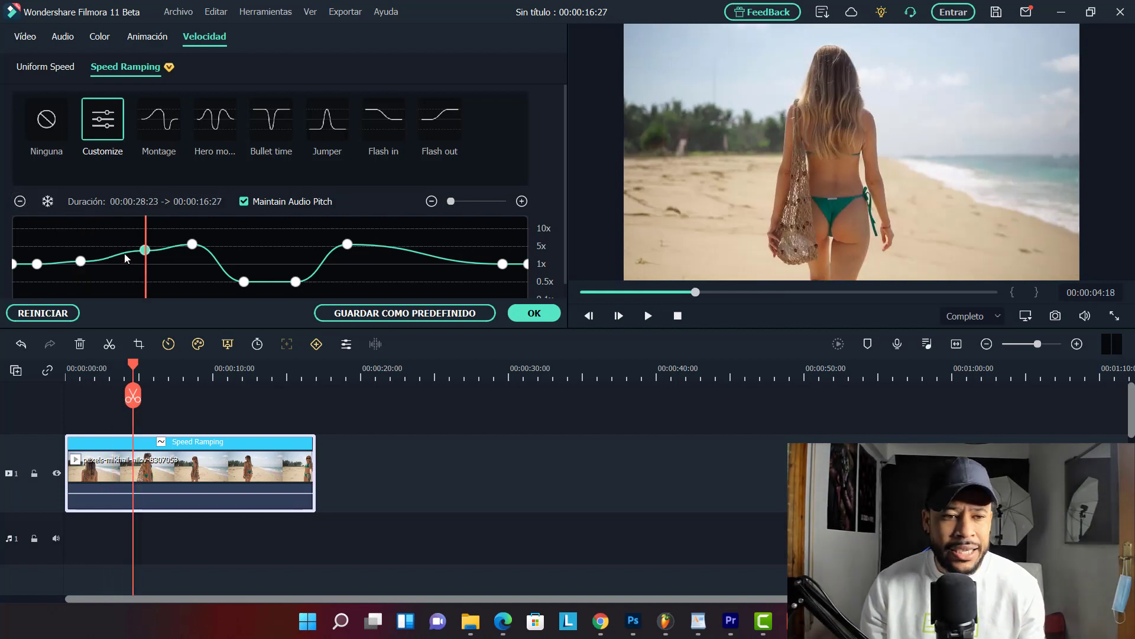
Reshape the first peak to 10x with a sharp drop to about 1x right after it, and preview the change
mouse_move(147, 248)
mouse_down()
mouse_move(135, 229)
mouse_move(177, 243)
mouse_move(165, 238)
mouse_move(146, 266)
mouse_up()
key(space)
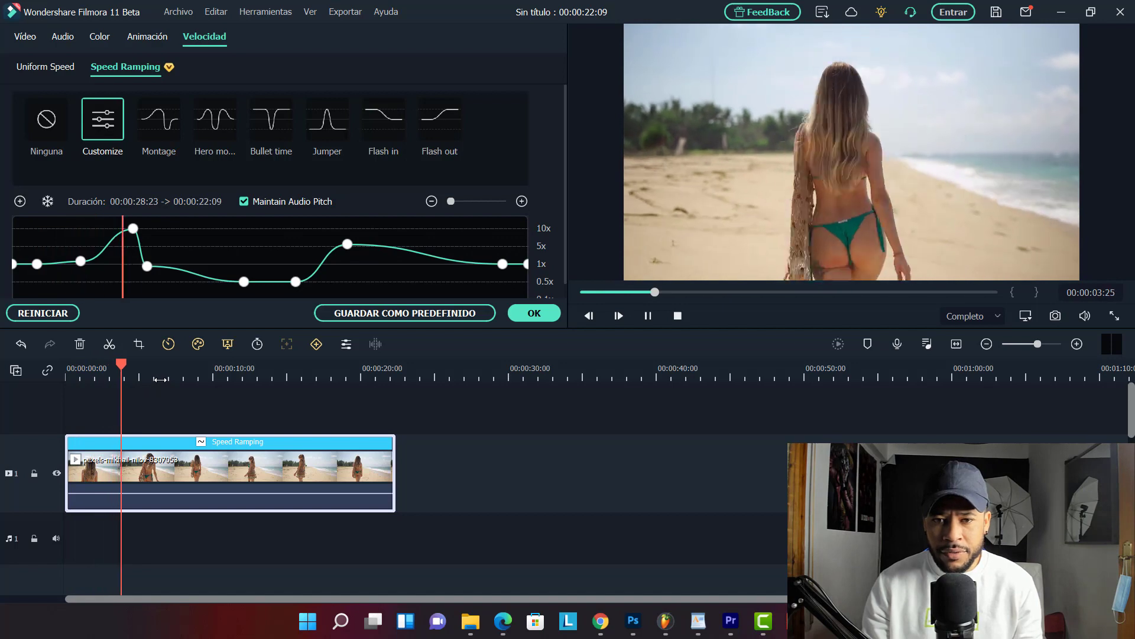
key(space)
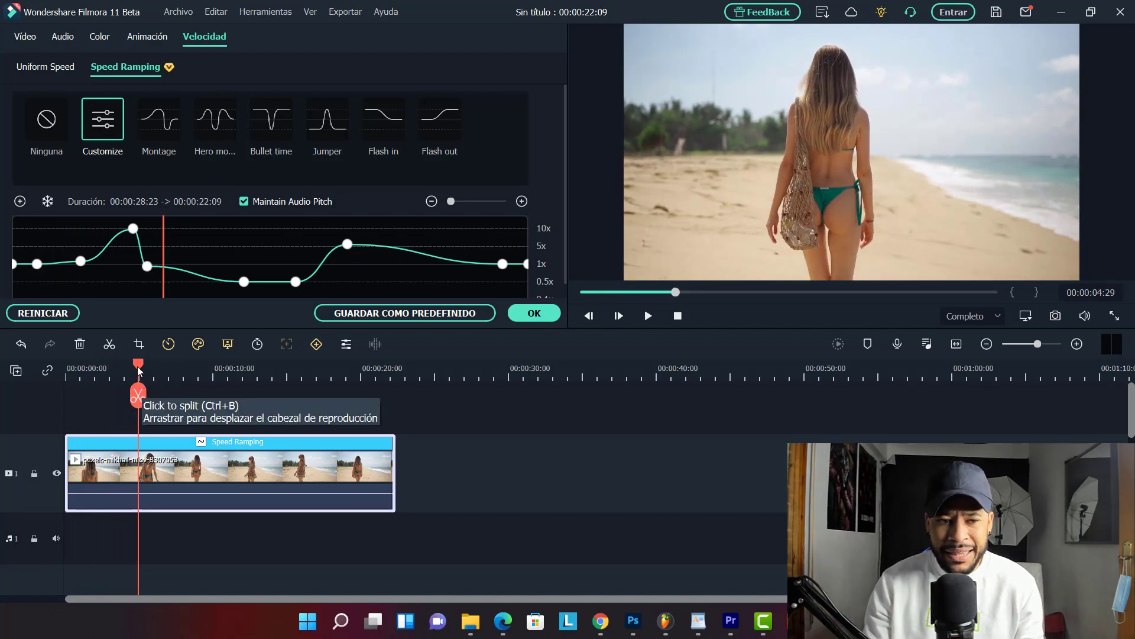
drag(137, 363, 105, 363)
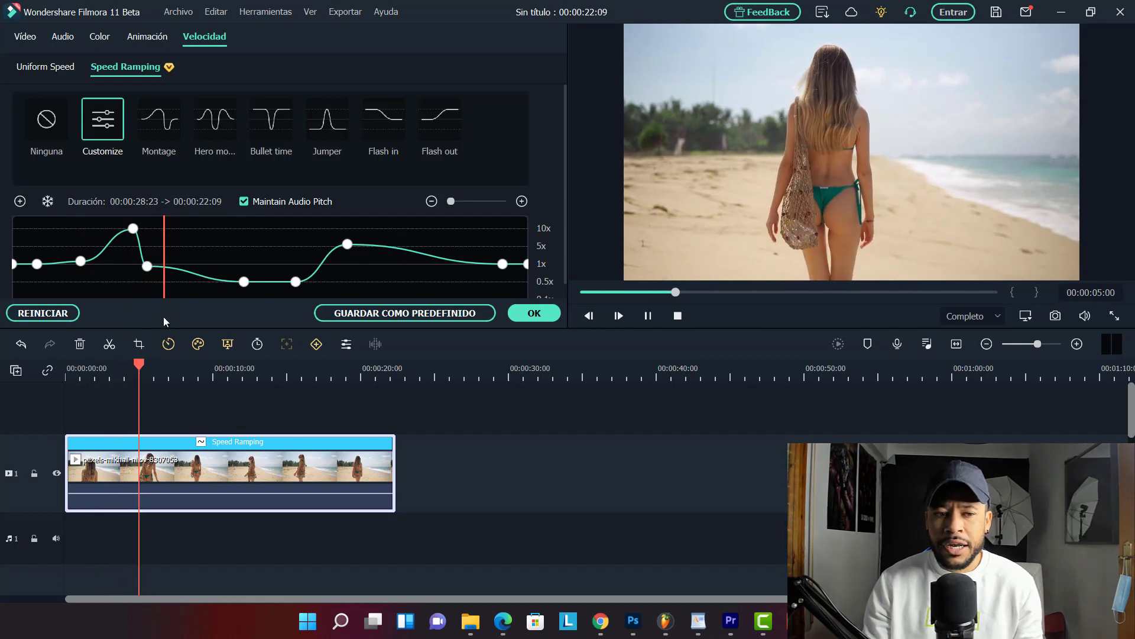
Move the two slow-motion keyframes earlier, raising the first between 5x and 10x and keeping the second just above 0.5x, then preview the ramp
drag(243, 282, 181, 236)
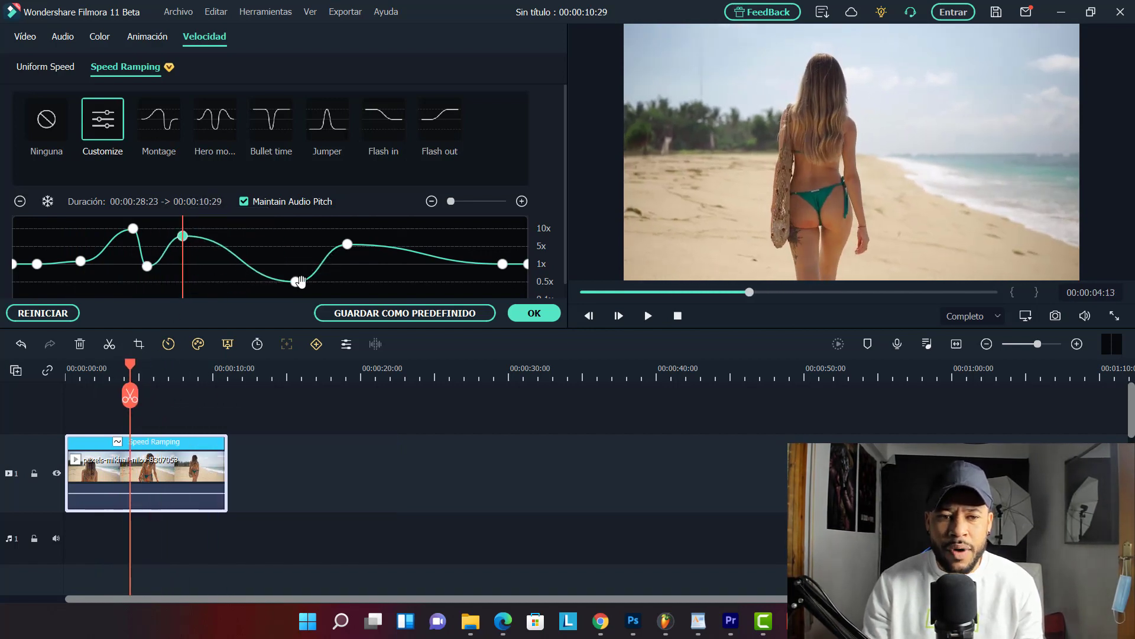
drag(296, 282, 214, 277)
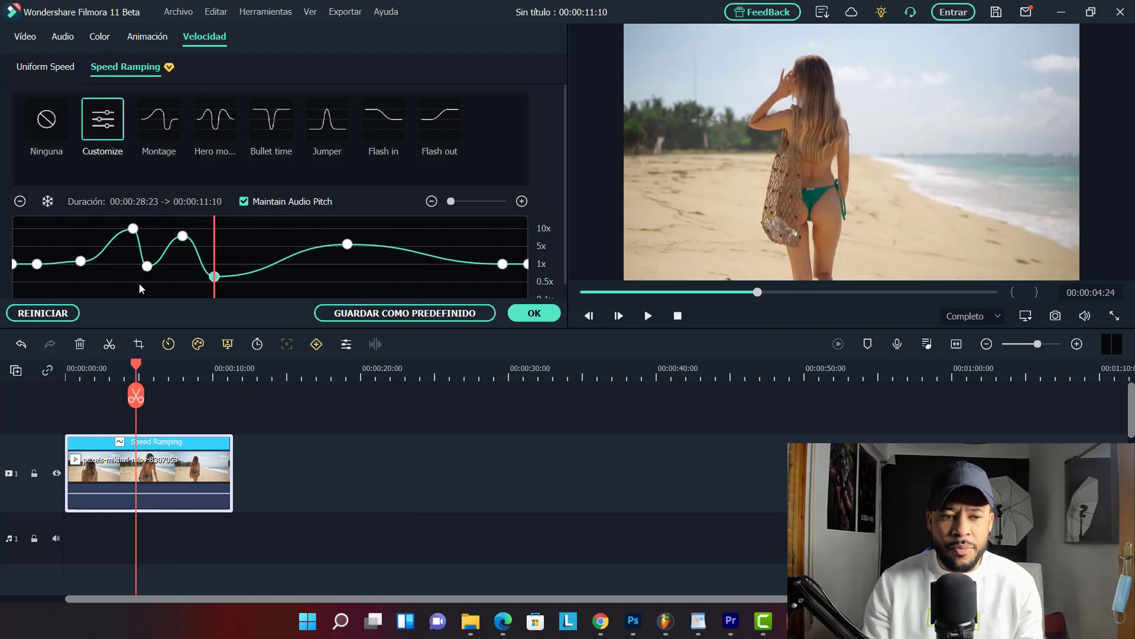
drag(148, 369, 110, 366)
key(space)
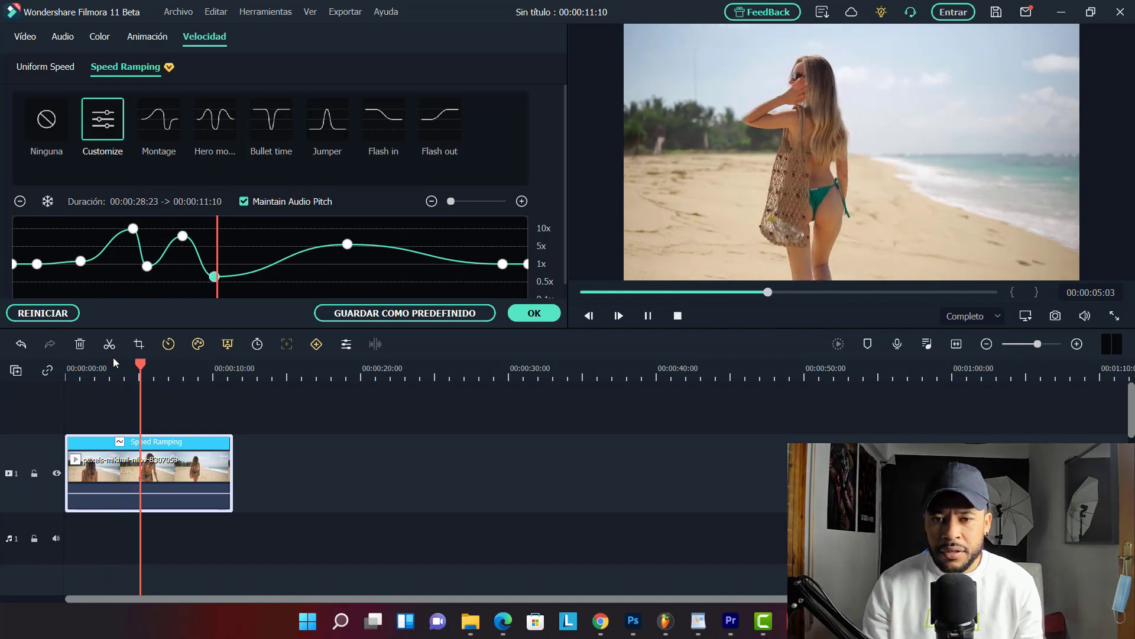
key(space)
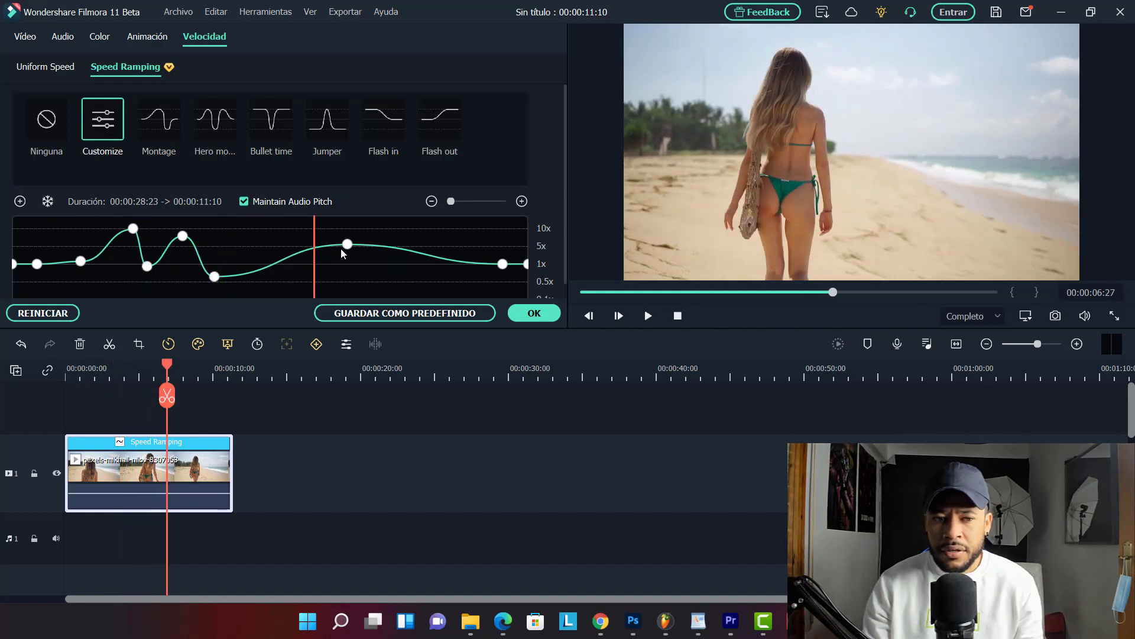
Lower the former second peak to just under 0.5x, raise the following keyframe between 5x and 10x, and preview the ramp
drag(343, 247, 260, 285)
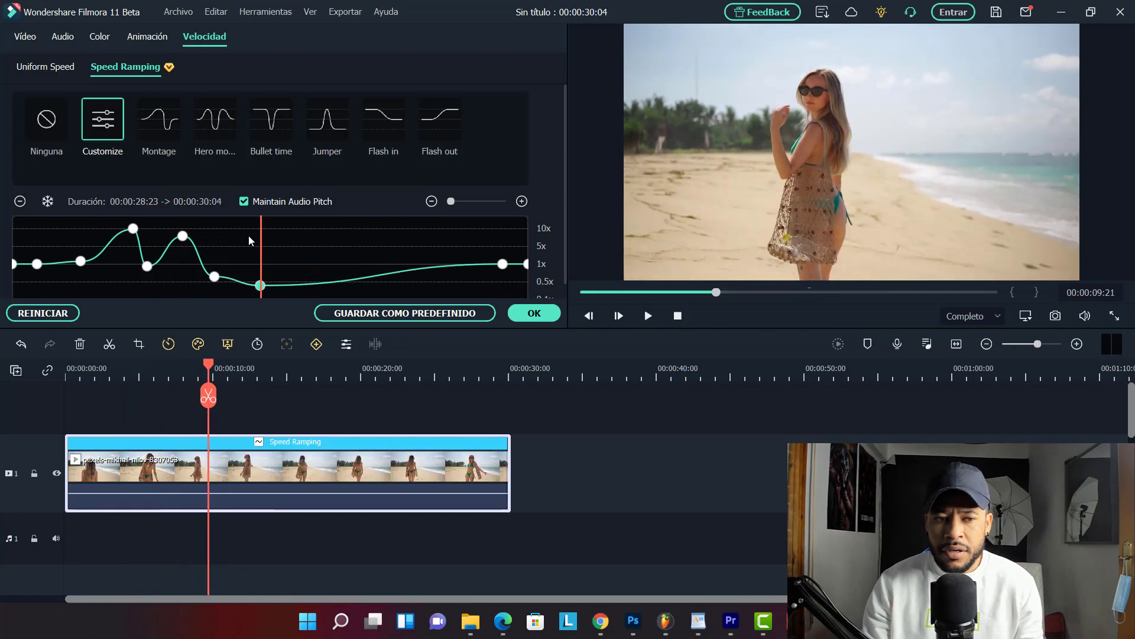
key(space)
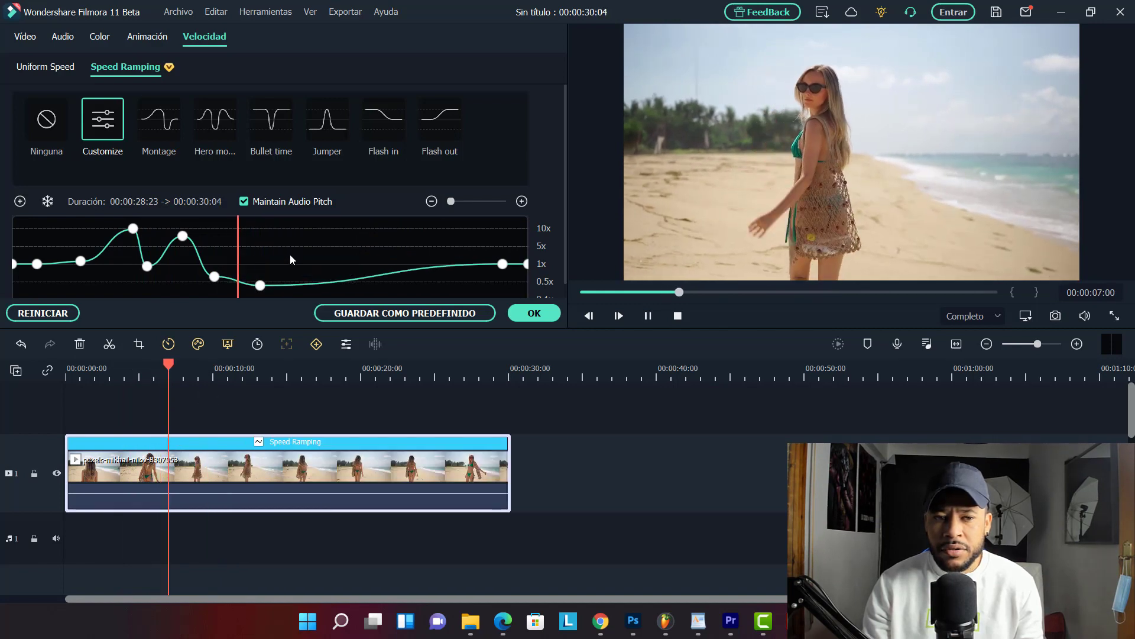
drag(302, 283, 276, 235)
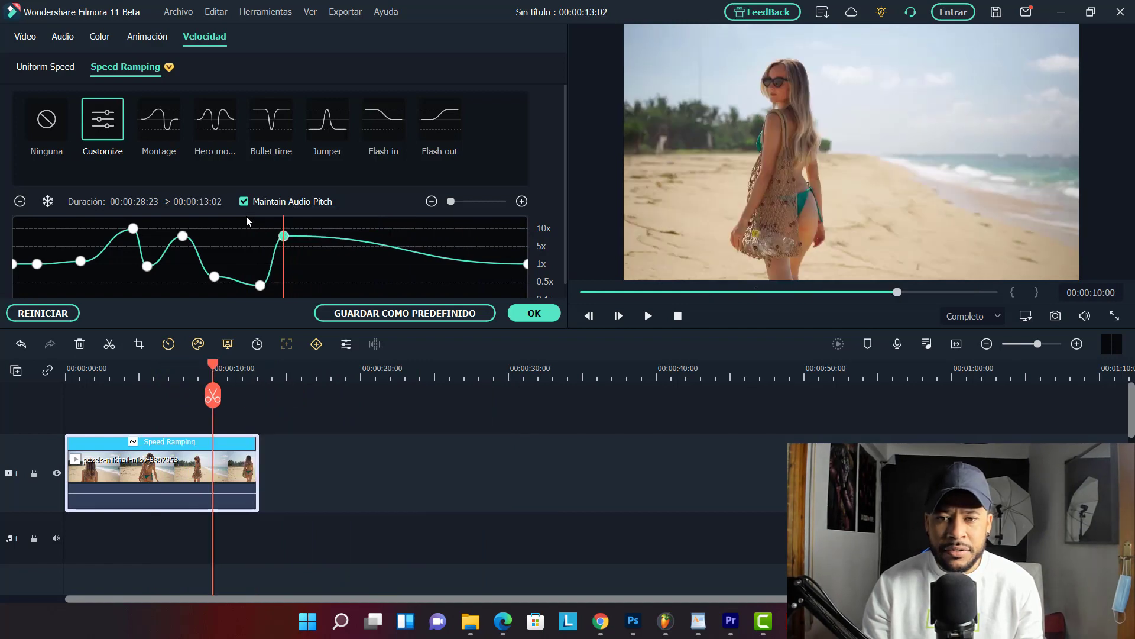
key(space)
key(space)
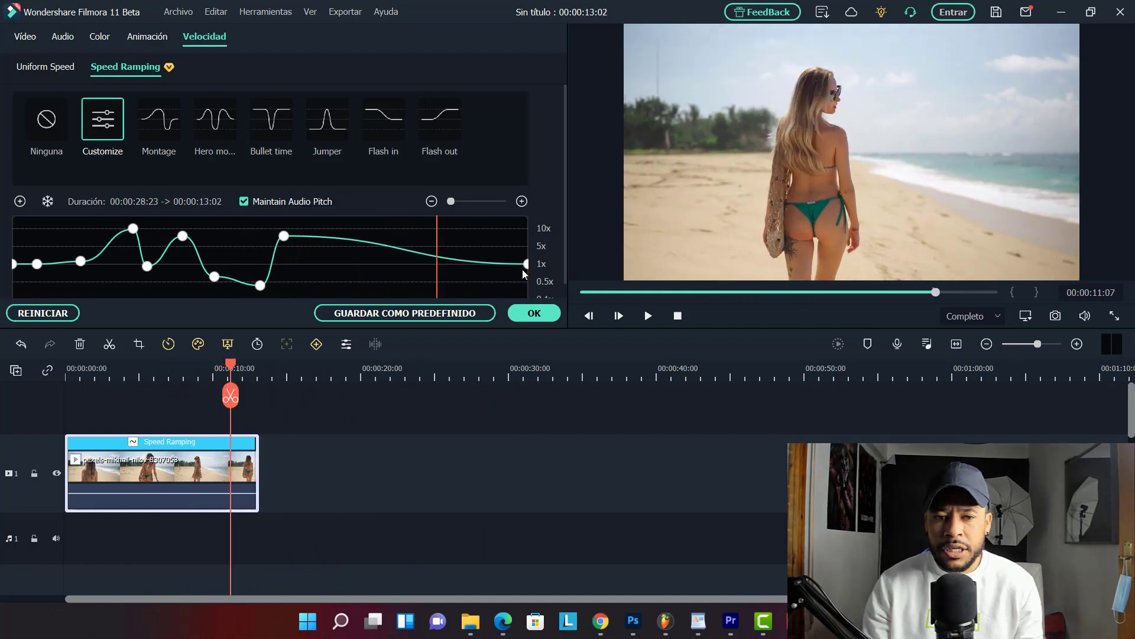
Lower the curve's end point below 0.5x and add a keyframe at about 1x on the final descent
drag(526, 264, 527, 297)
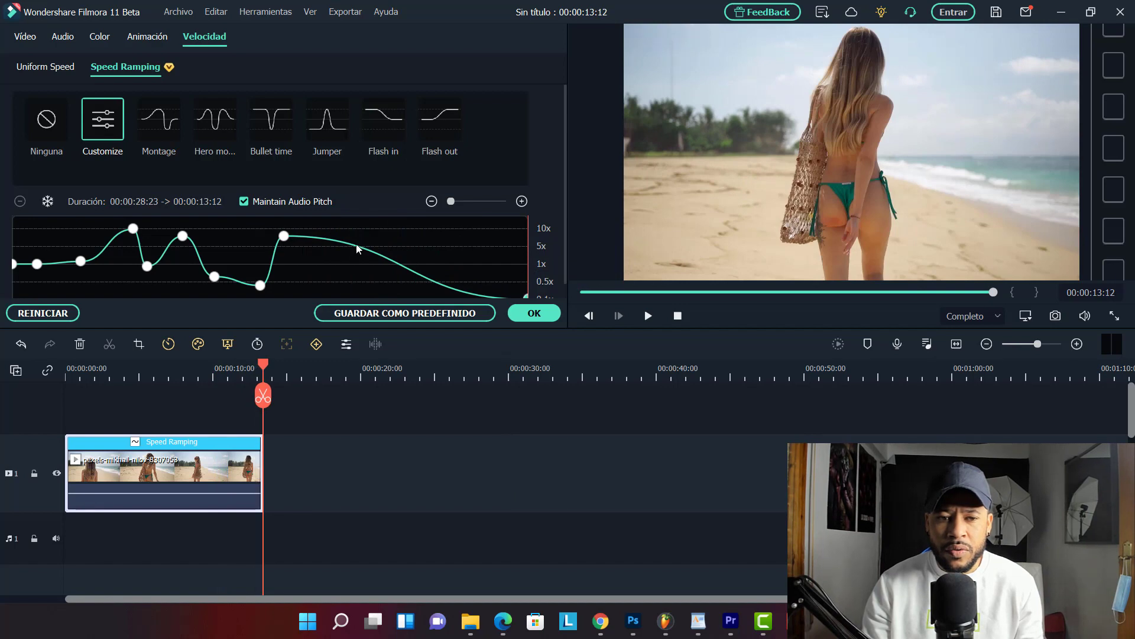
click(357, 247)
click(20, 202)
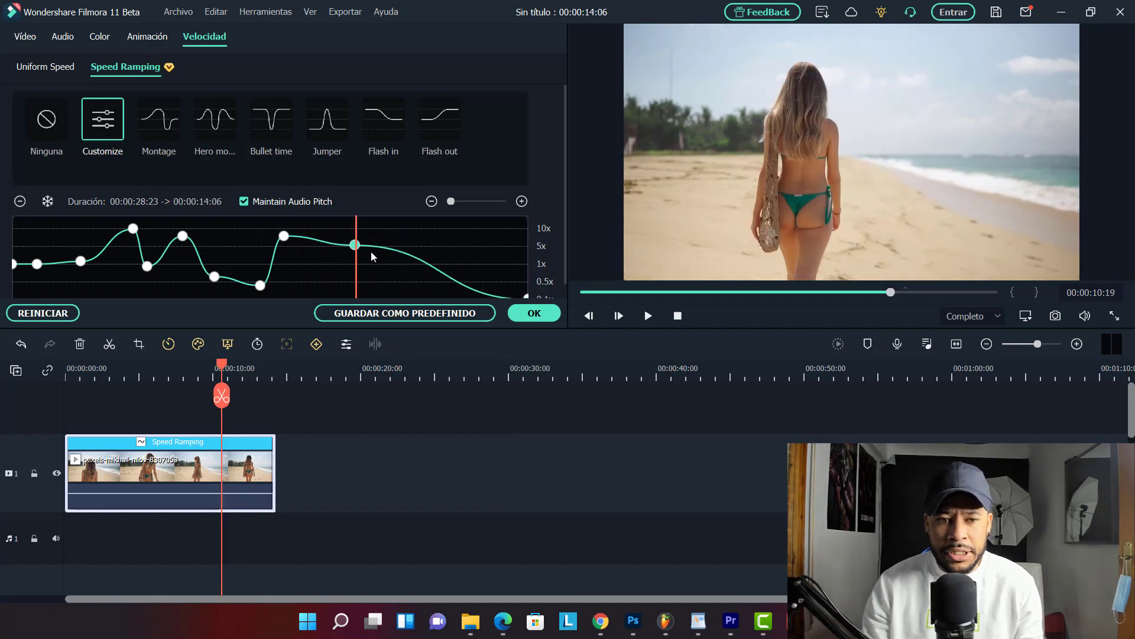
drag(355, 248, 360, 267)
Insert a 4.2-second freeze frame between the last two points of the speed curve and preview it
click(410, 225)
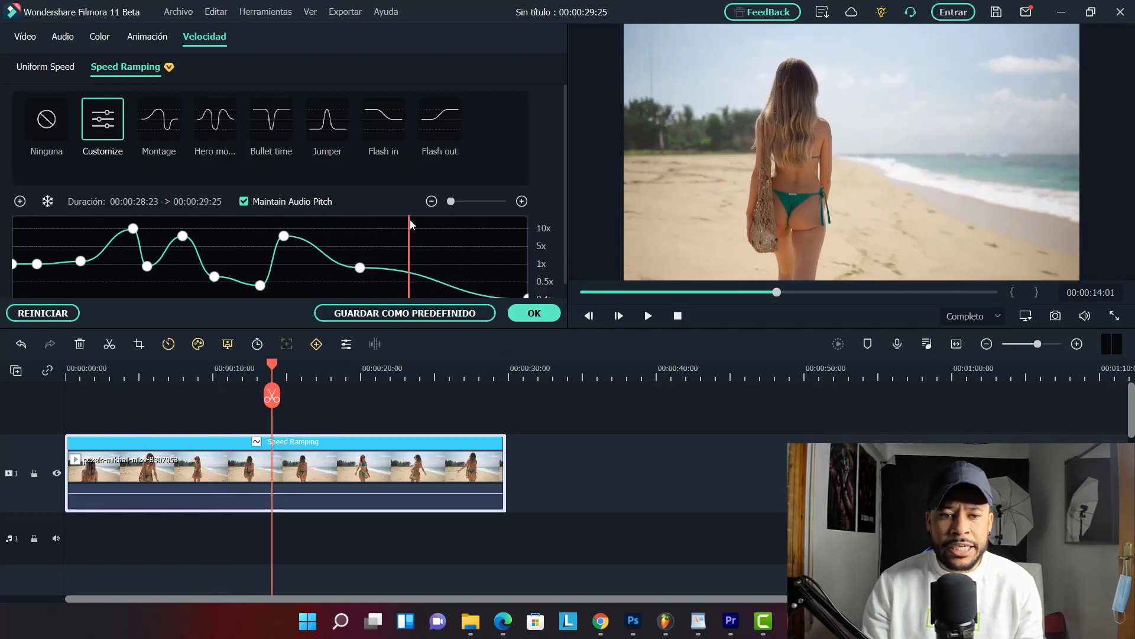
click(44, 202)
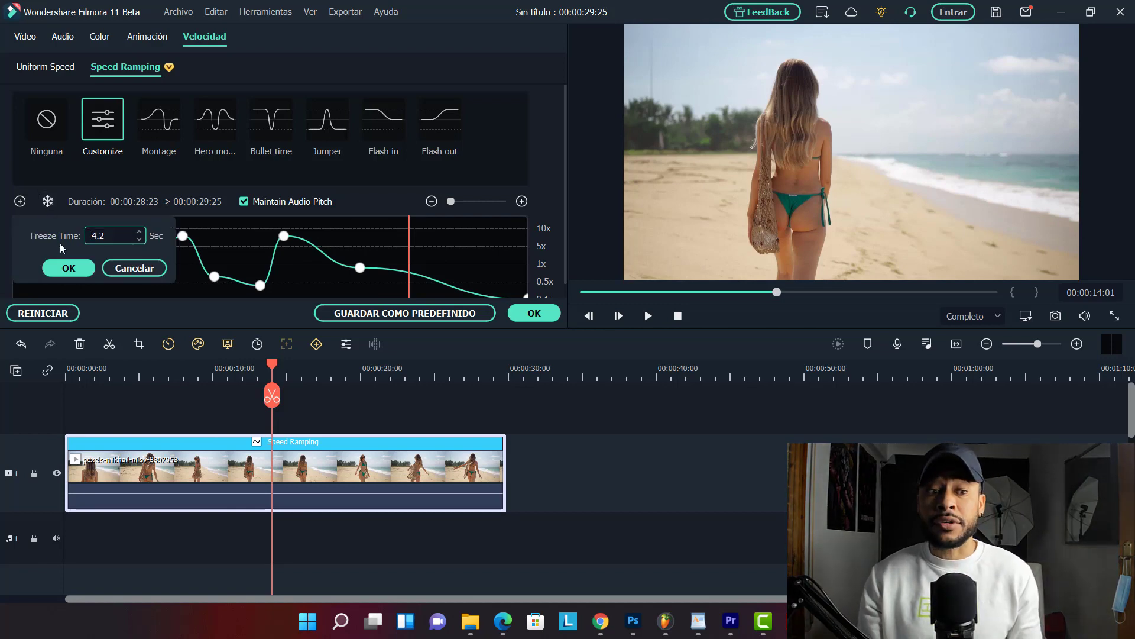
click(70, 268)
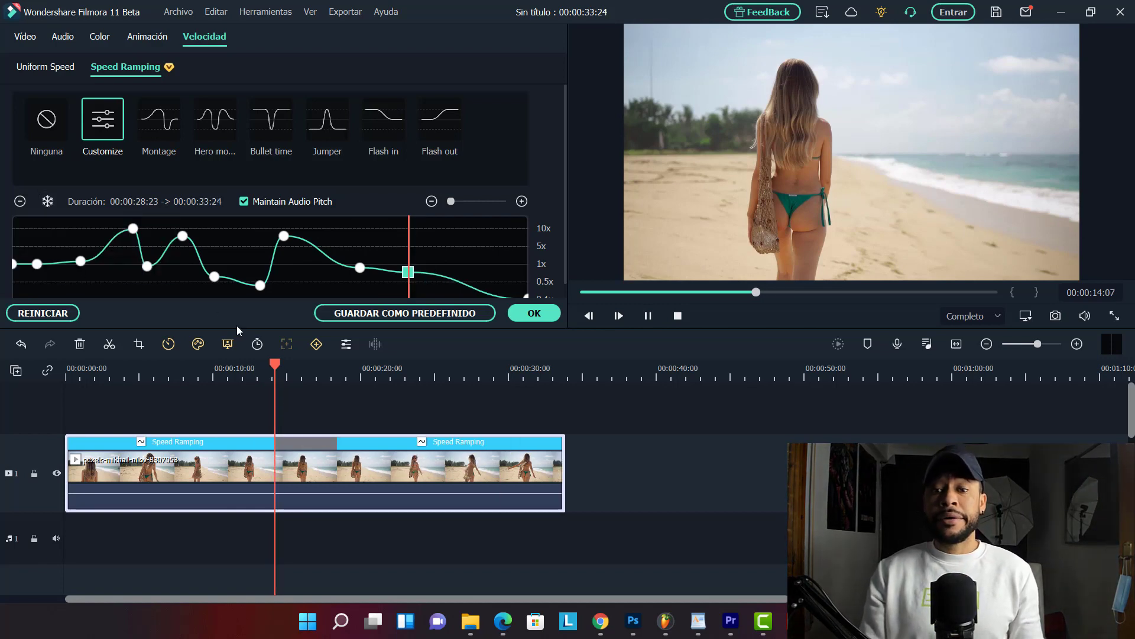
key(space)
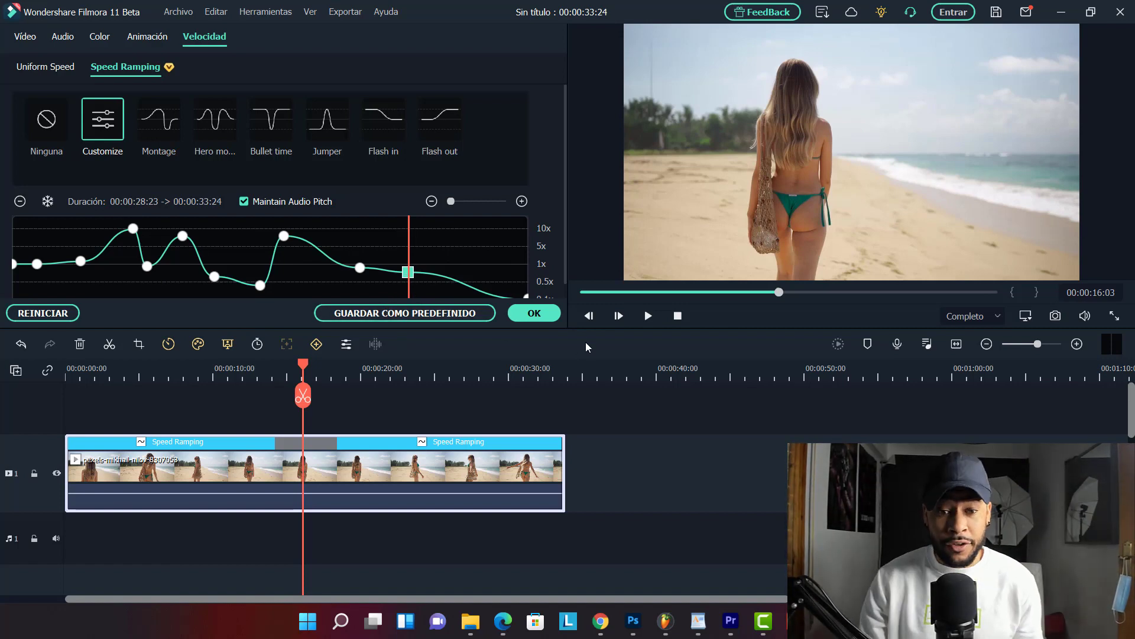
Confirm the speed ramp settings and play the edited beach clip from the start
click(548, 315)
drag(95, 374, 66, 374)
key(space)
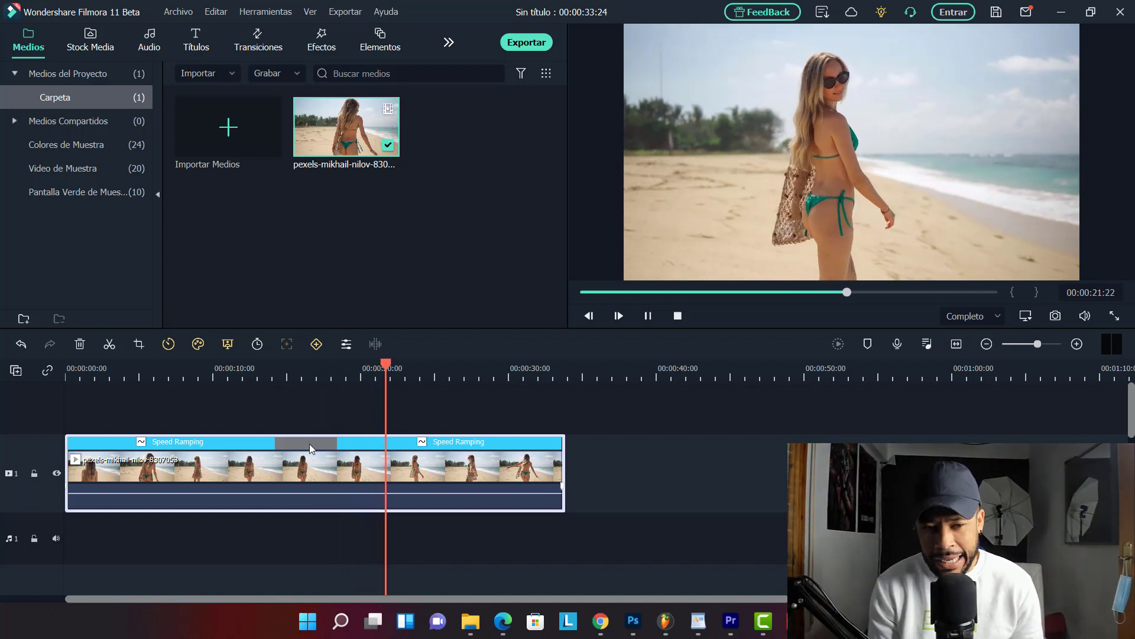
key(space)
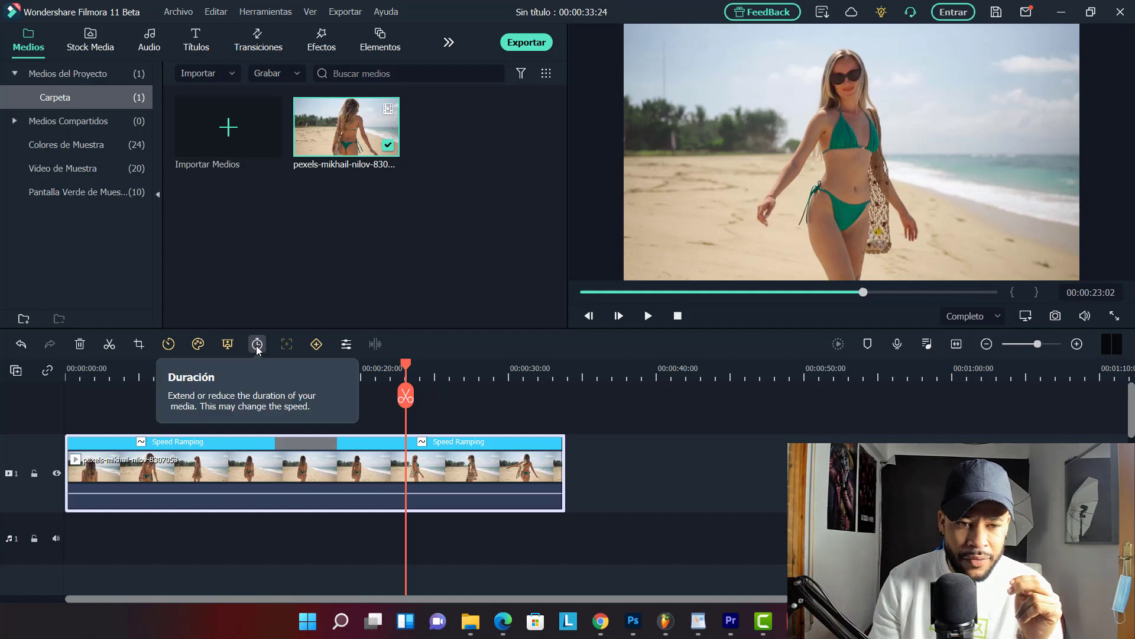
Open the advanced colour correction for the beach clip in trial mode
click(201, 346)
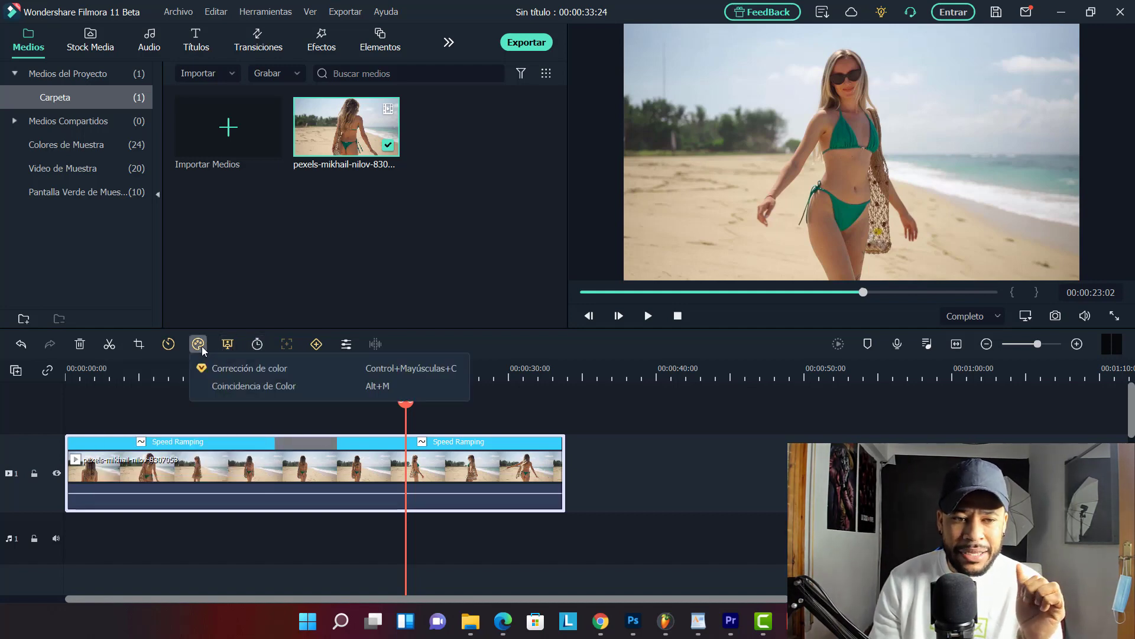
click(278, 369)
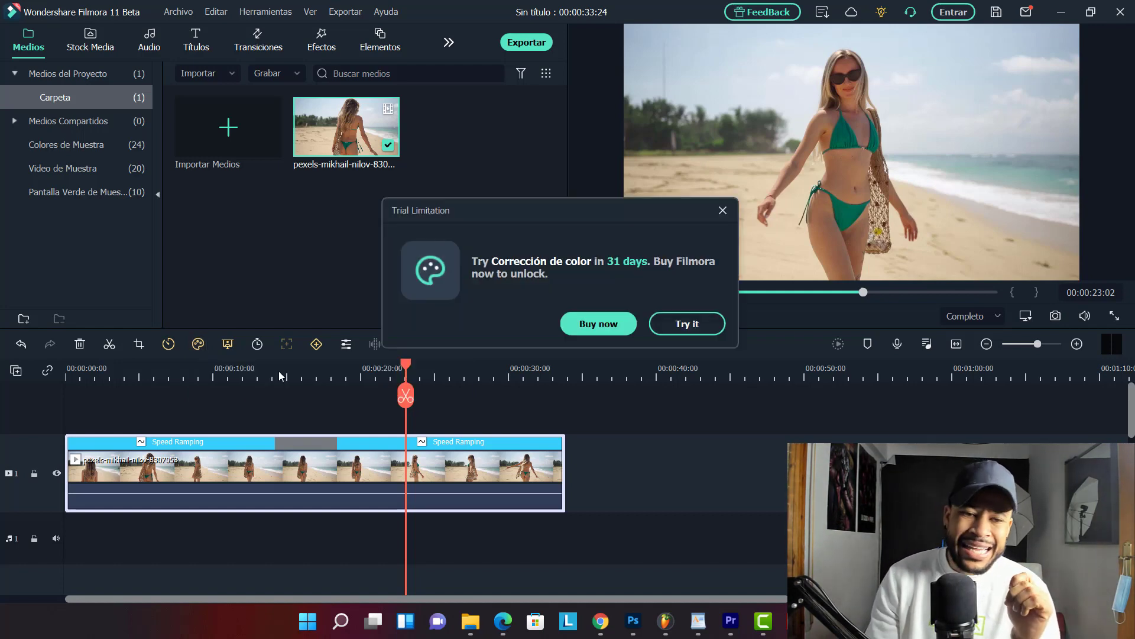
click(682, 328)
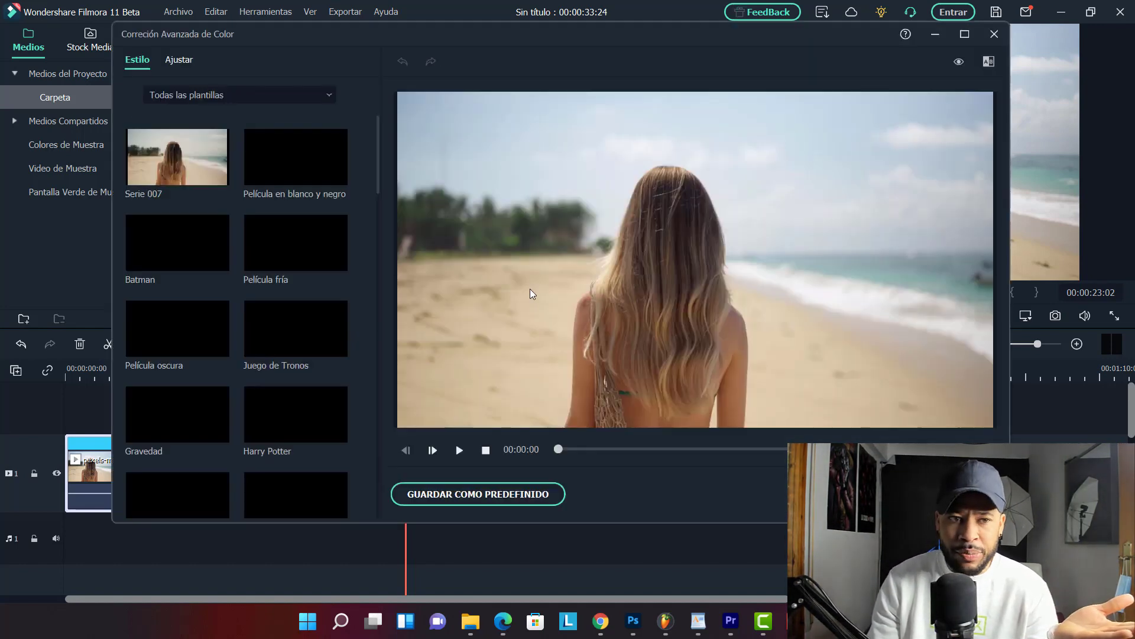
Try the Viñeta 10, Viñeta 8, Viñeta 6 and Viñeta 7 styles on the beach clip
scroll(258, 299, down, 10)
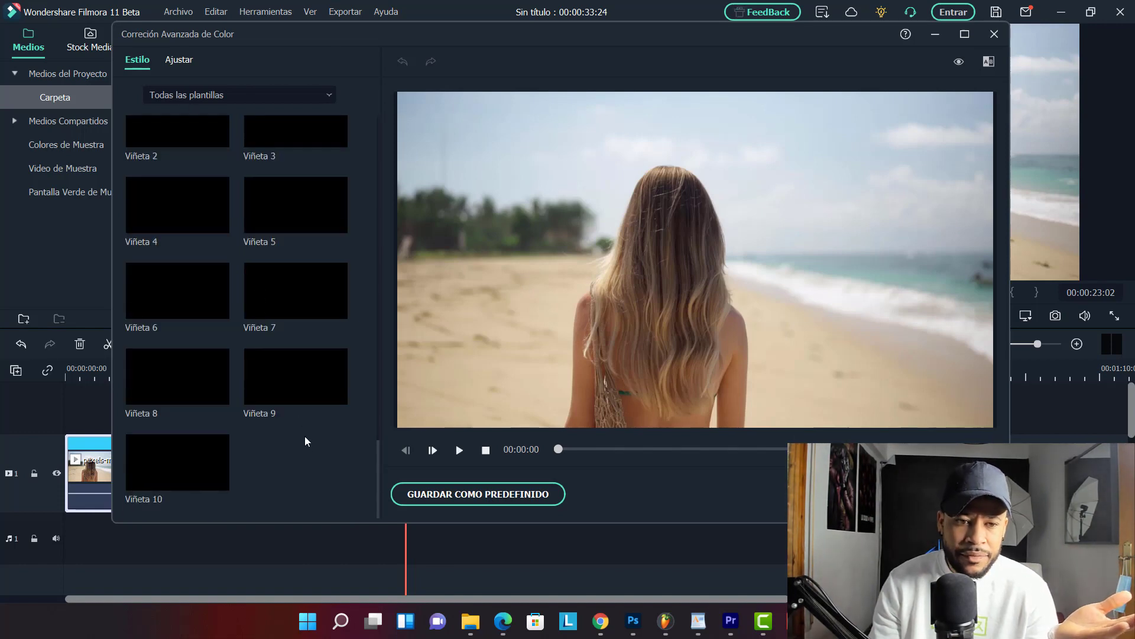
click(178, 476)
click(175, 402)
click(197, 291)
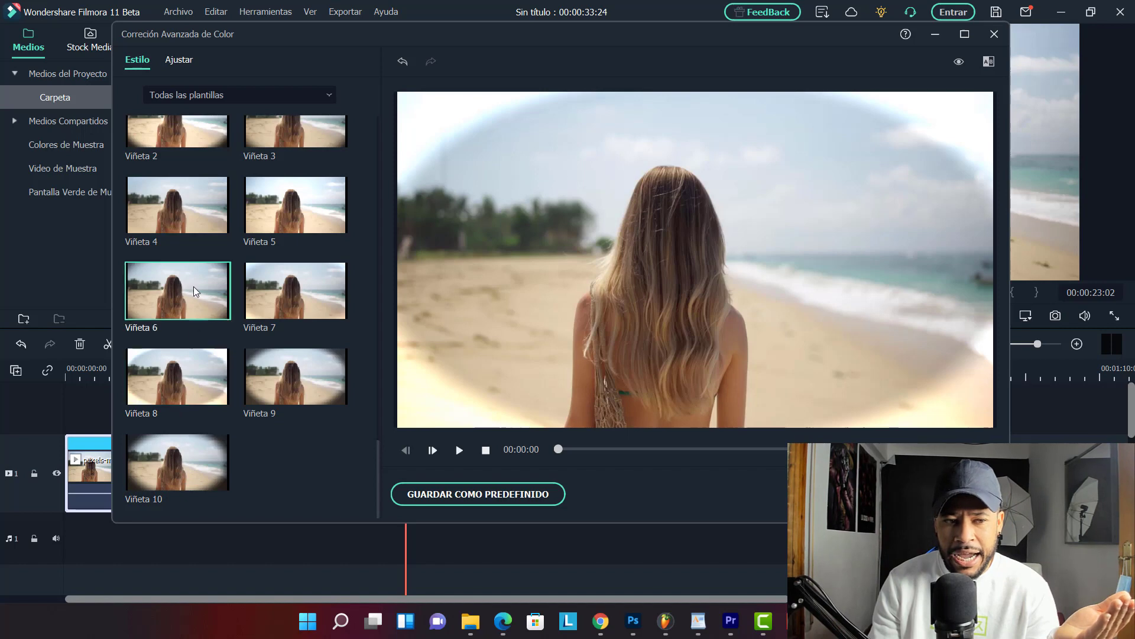
click(287, 294)
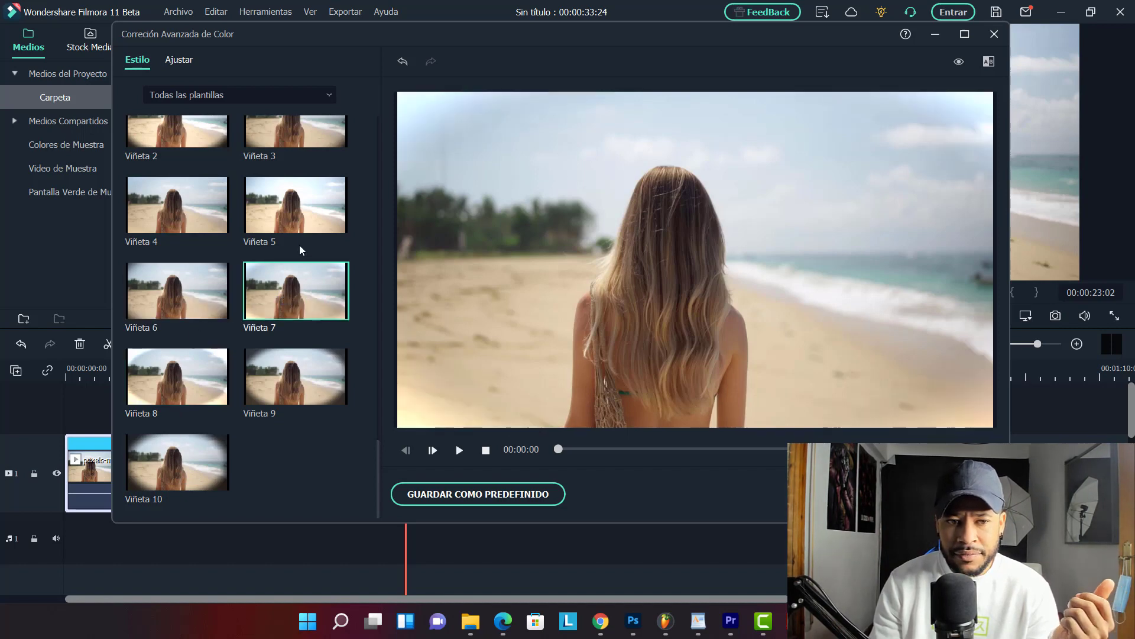
Try the film colour styles on the beach clip, including Película oscura and Película en blanco y negro
scroll(293, 269, up, 5)
click(298, 214)
scroll(293, 214, down, 5)
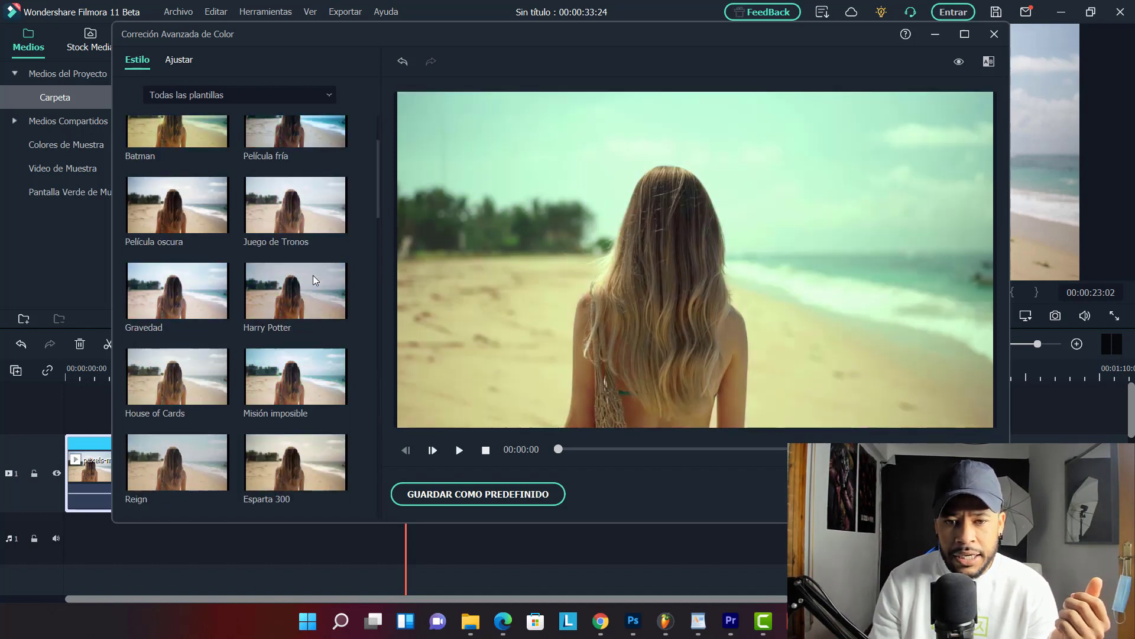
click(188, 284)
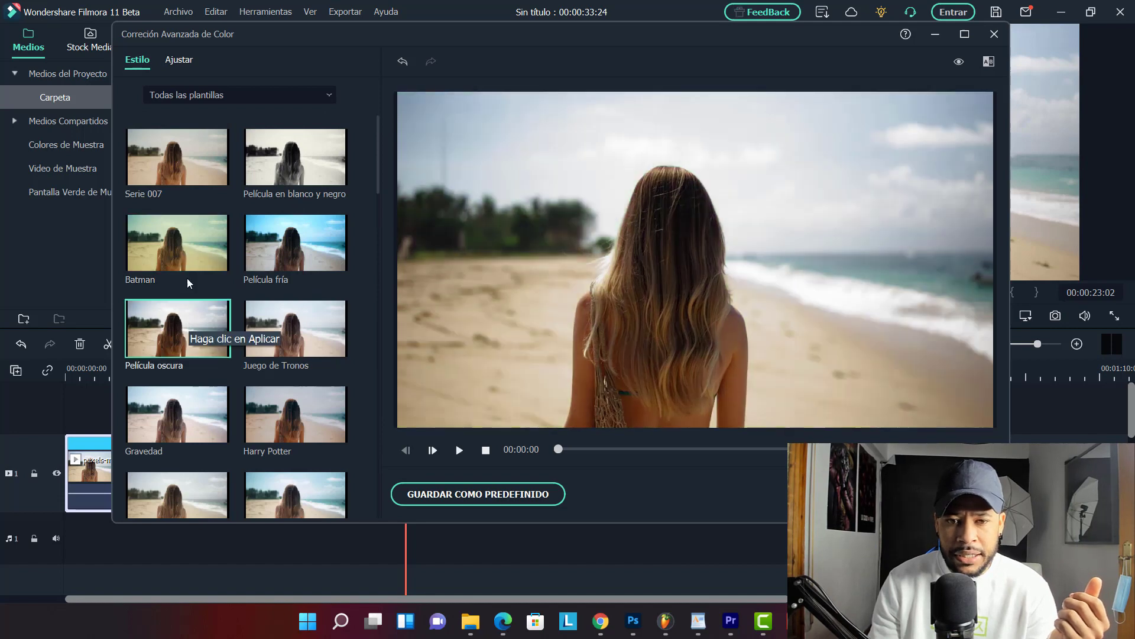
click(296, 163)
Filter the style templates to 3D LUT and apply the Esparta 300 look to the beach clip
click(285, 96)
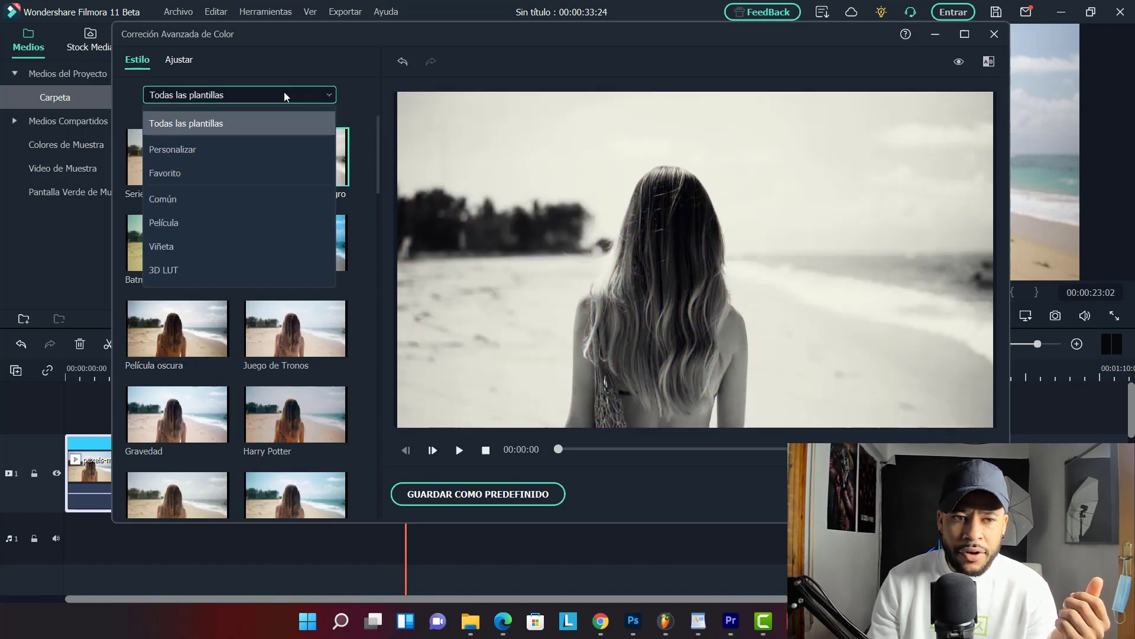
click(191, 271)
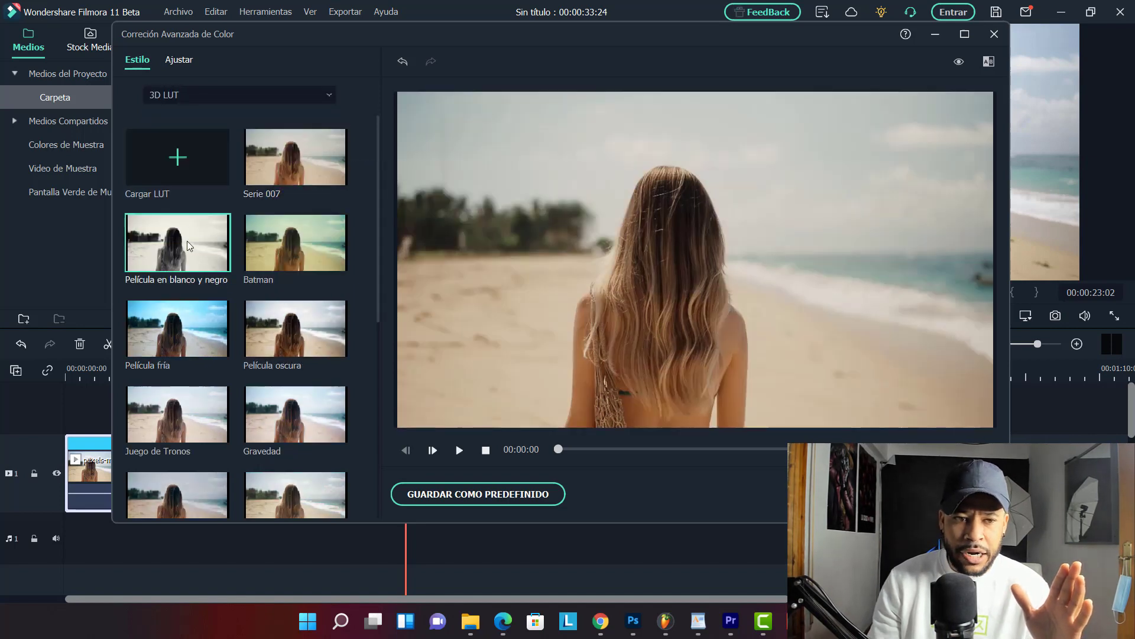
click(284, 256)
scroll(248, 340, down, 5)
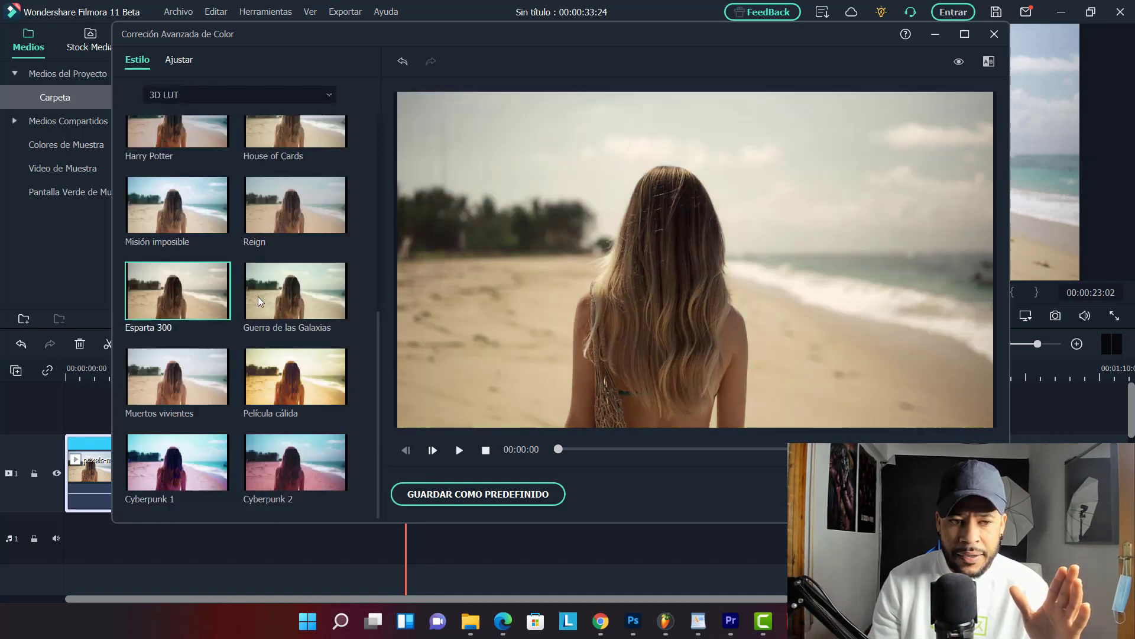
Try the Muertos vivientes and House of Cards 3D LUT looks on the beach clip
click(197, 356)
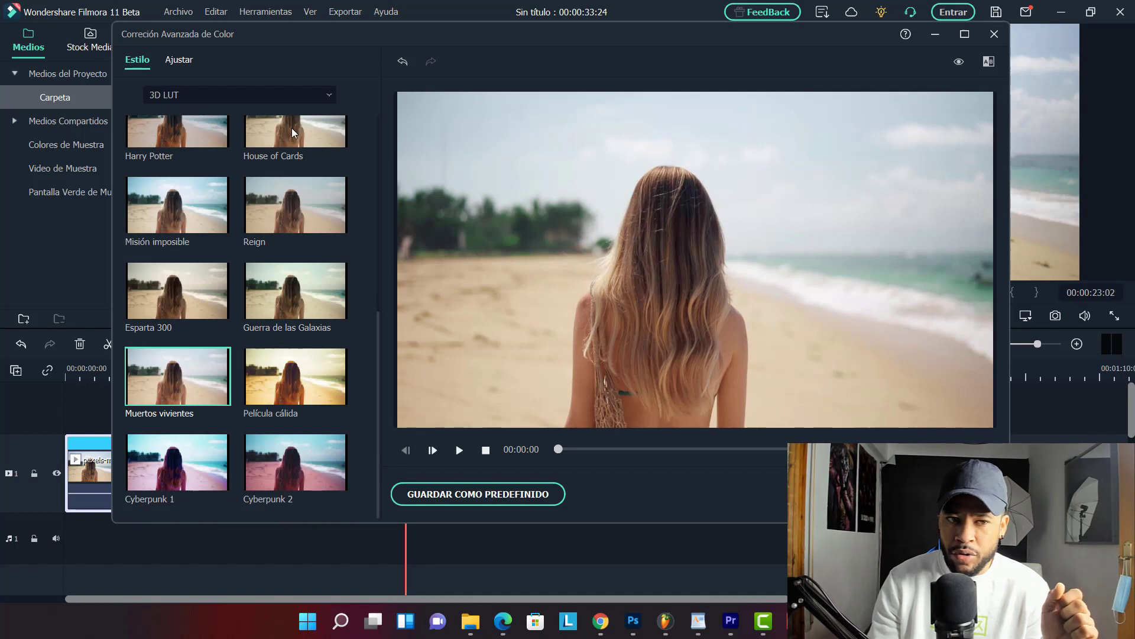
scroll(293, 132, up, 5)
click(245, 99)
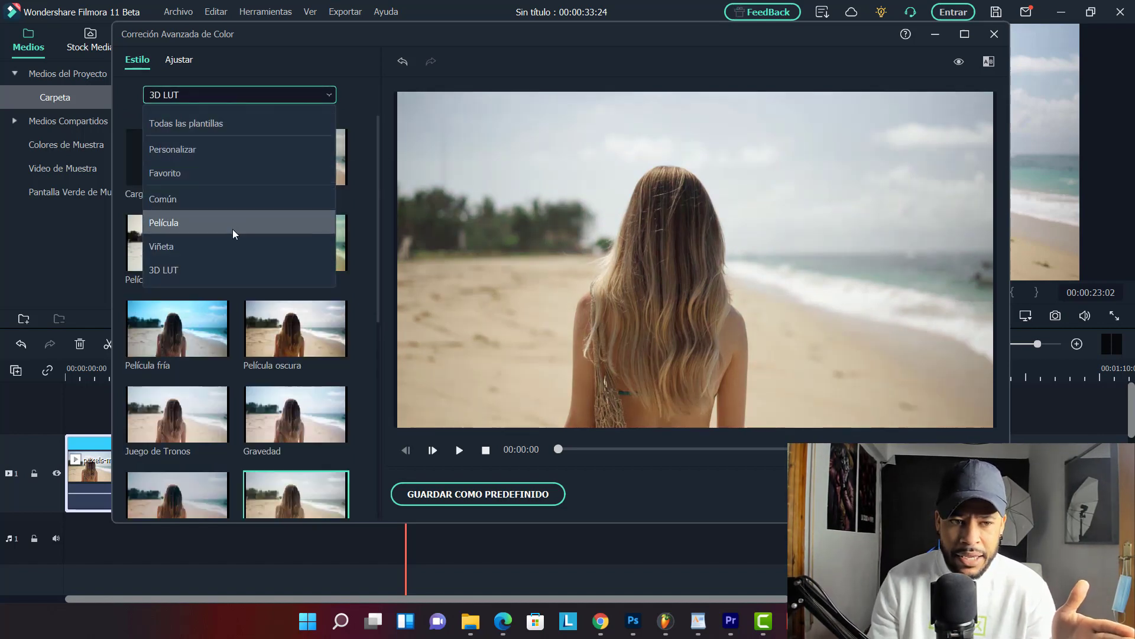
Review the manual colour adjustment settings for the beach clip and return to the style templates
click(178, 63)
click(179, 64)
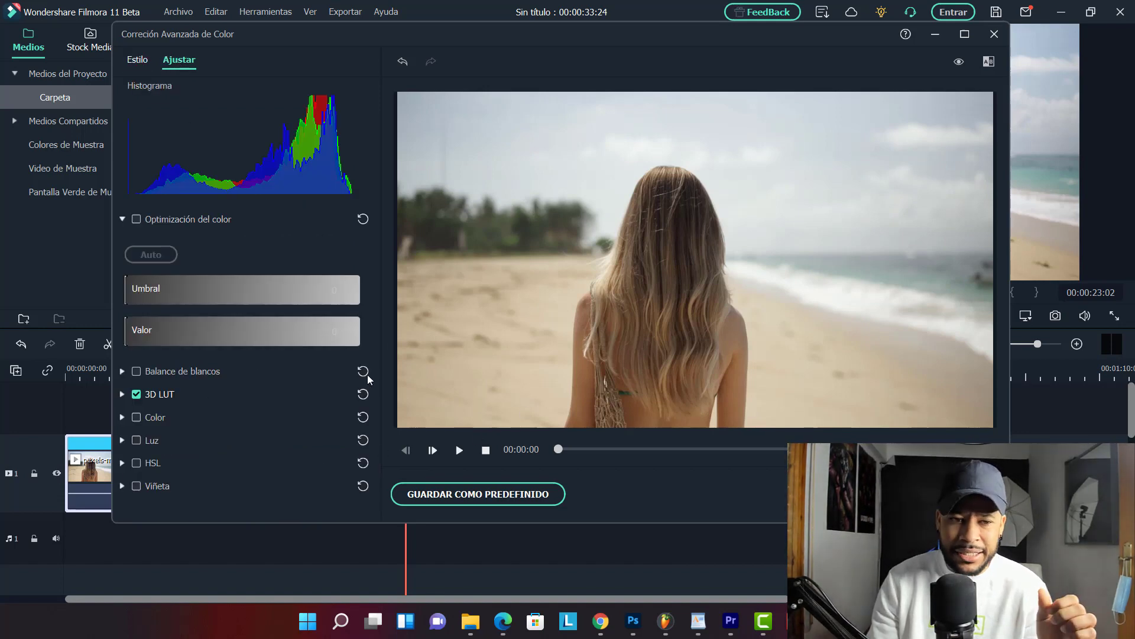
click(140, 64)
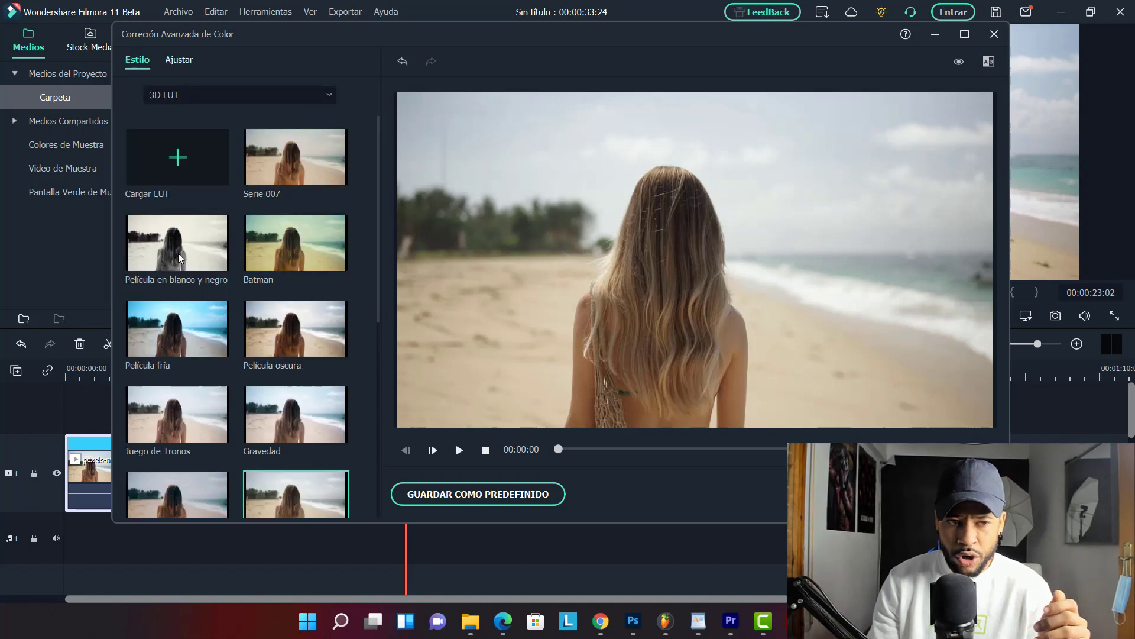
Check the Personalizar template category, browse the 3D LUT styles again, and close the advanced colour correction
click(211, 96)
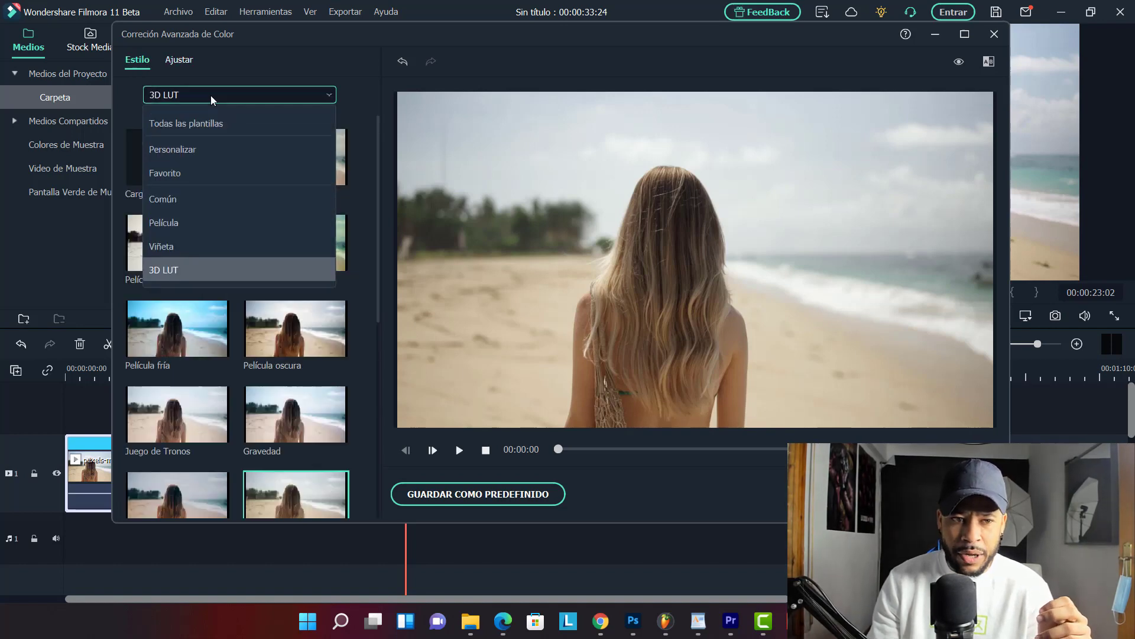
click(225, 155)
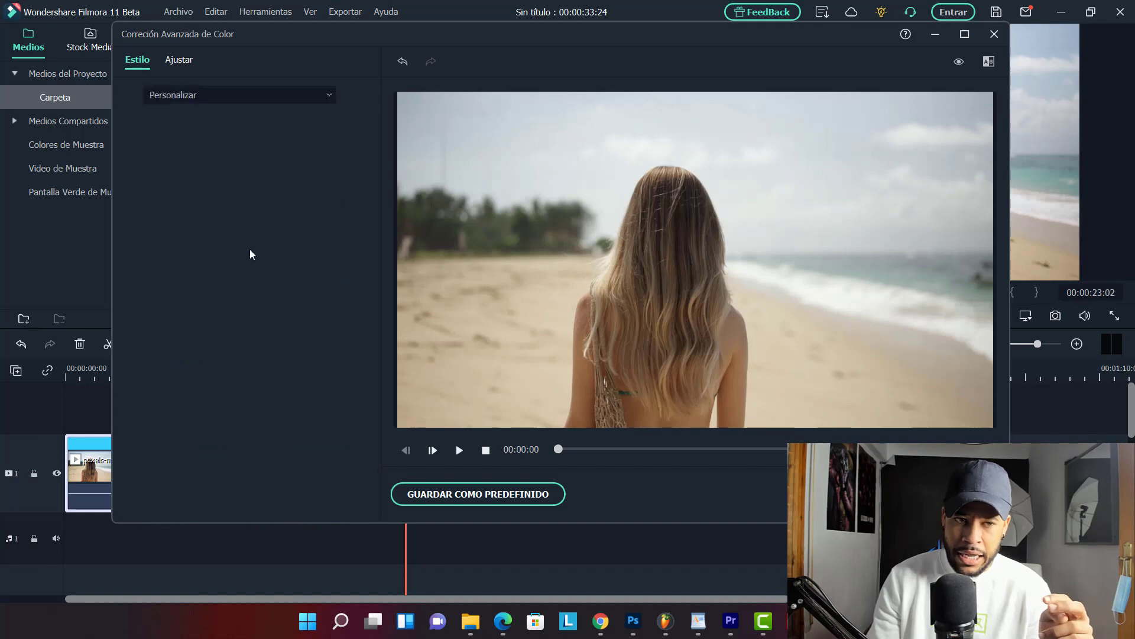
click(224, 100)
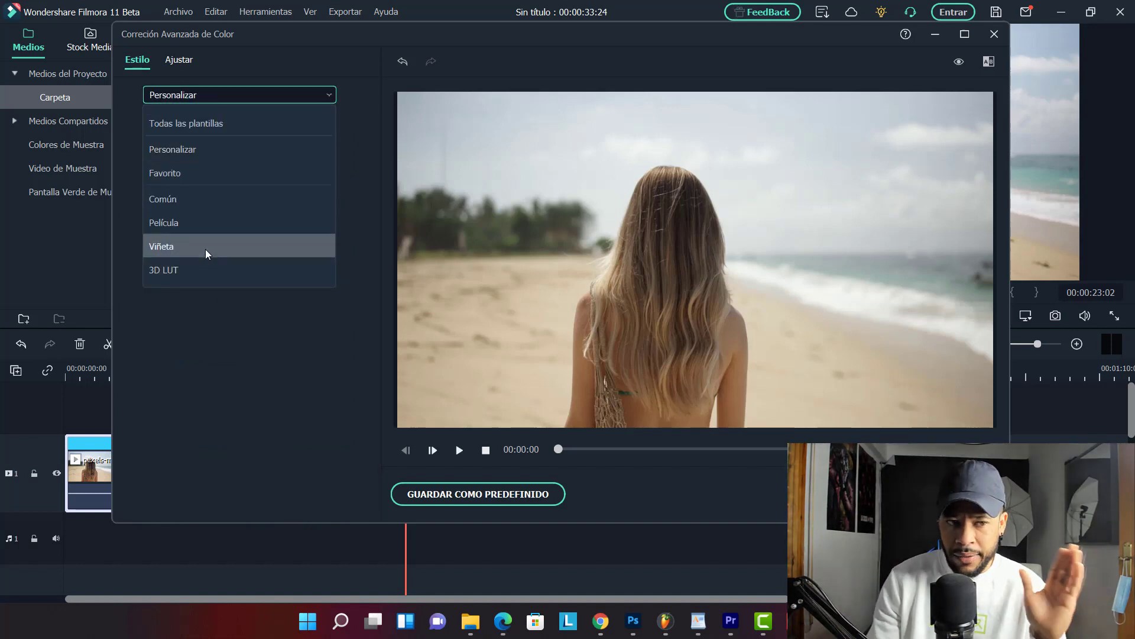
click(206, 270)
scroll(217, 291, down, 10)
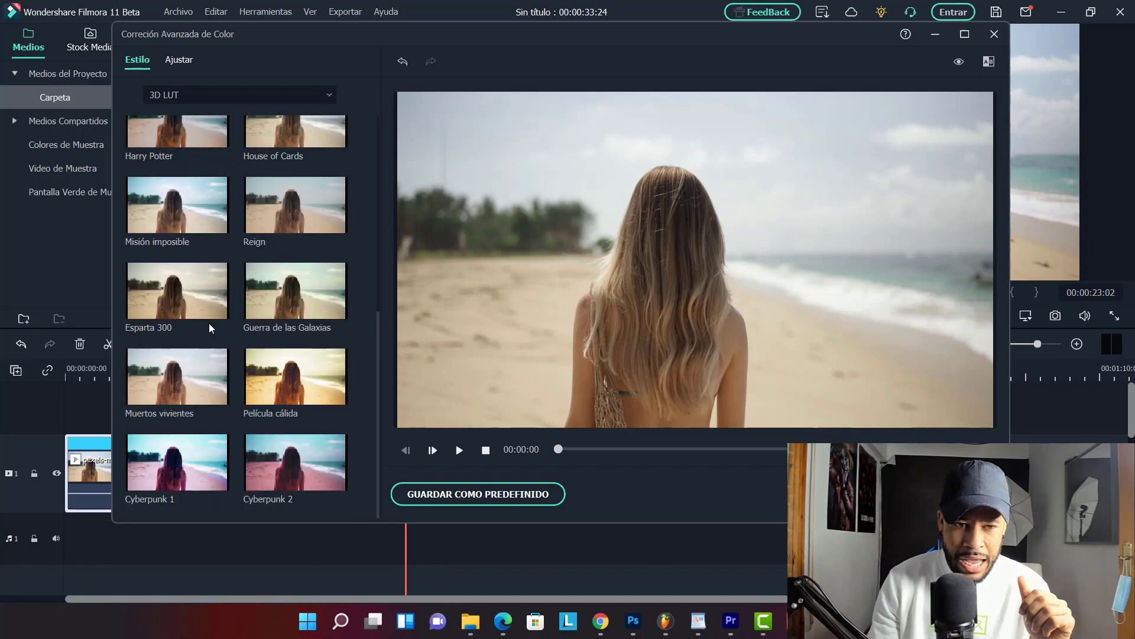
scroll(204, 333, up, 10)
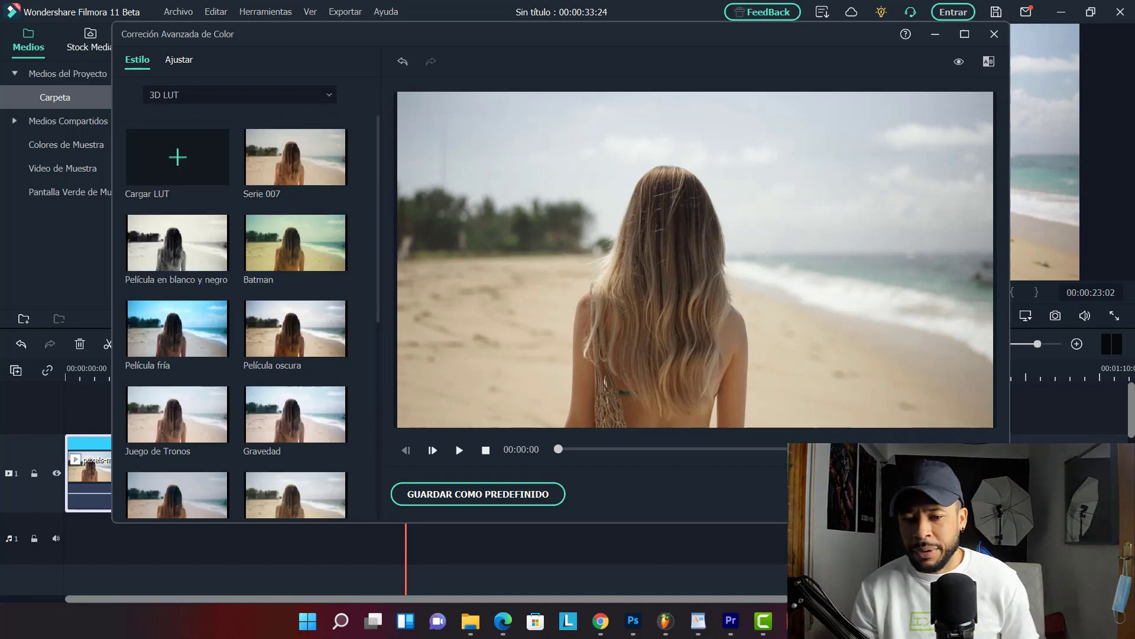
click(994, 34)
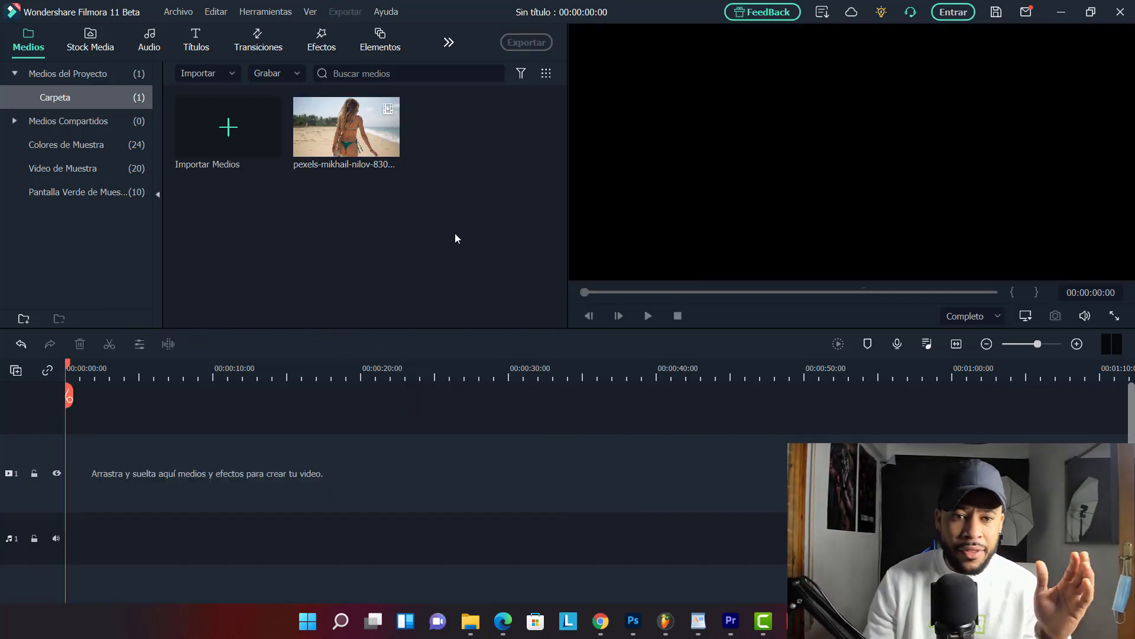
Start a media import and open the SERIE 2022 > CAPITULO 1 folder on the Data (D:) drive
click(233, 146)
scroll(80, 267, down, 3)
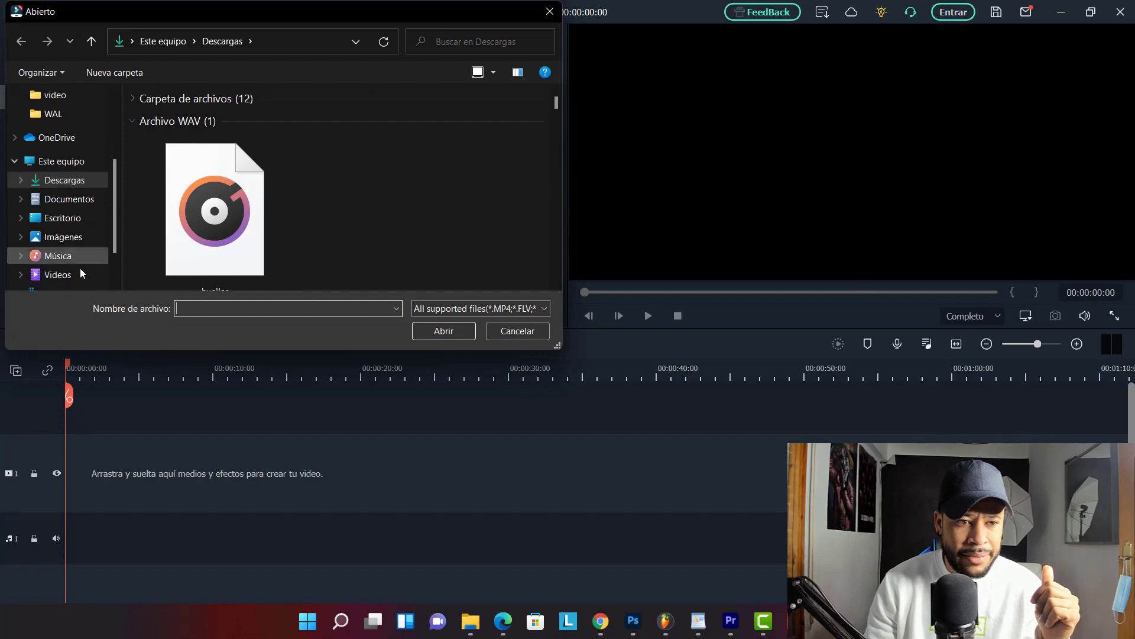
click(72, 252)
double_click(176, 242)
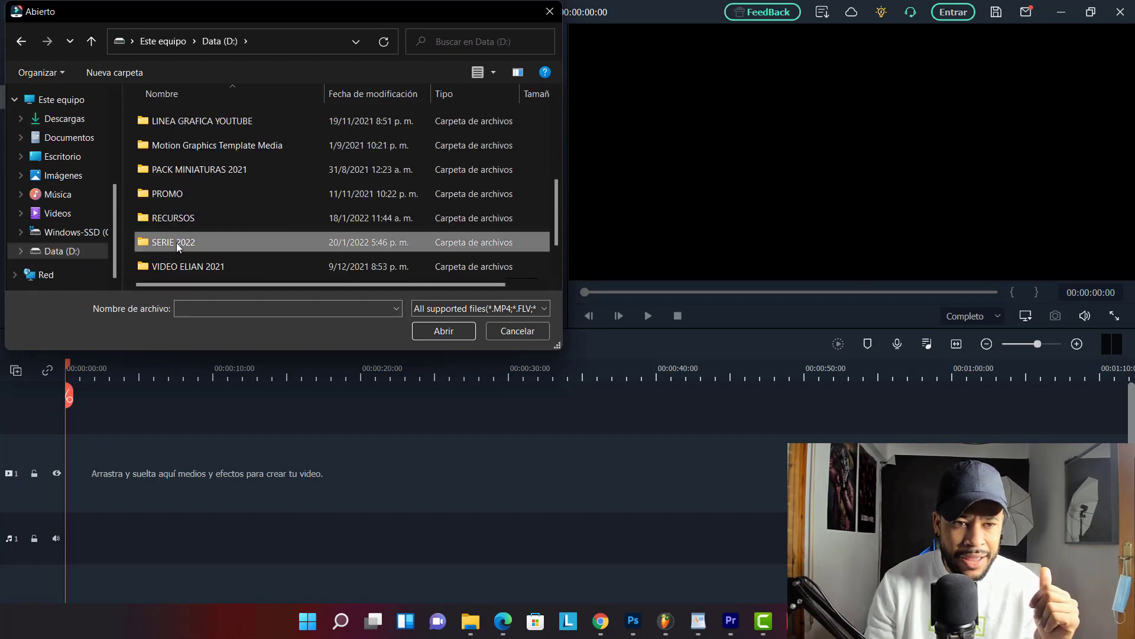
double_click(197, 126)
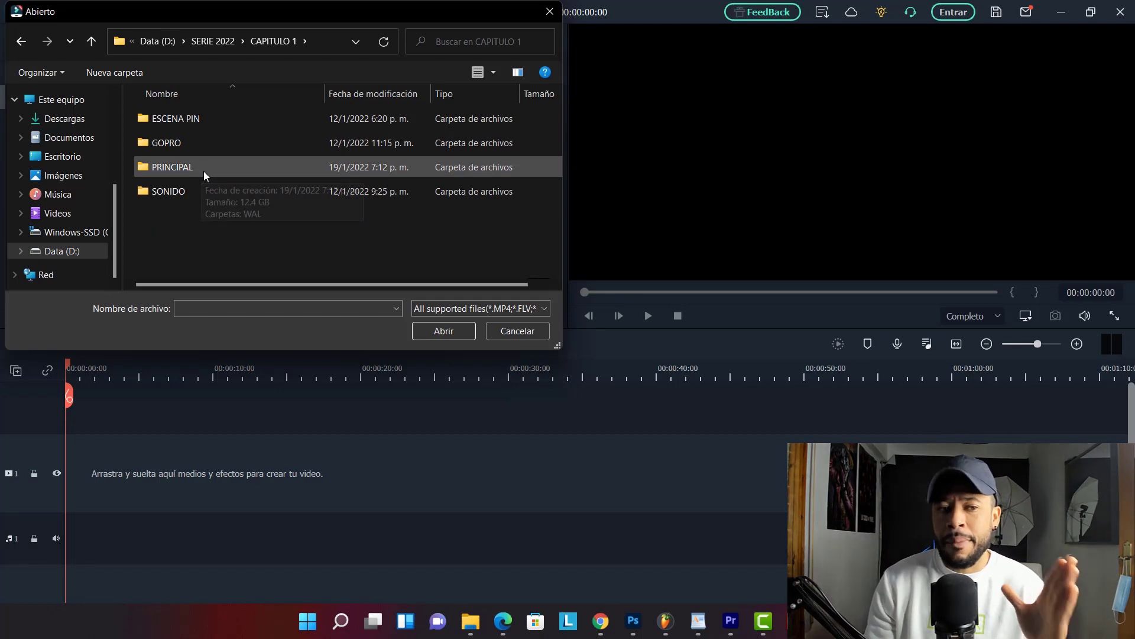
Look through the ESCENA PIN and SONIDO folders inside CAPITULO 1 for footage to import
double_click(229, 118)
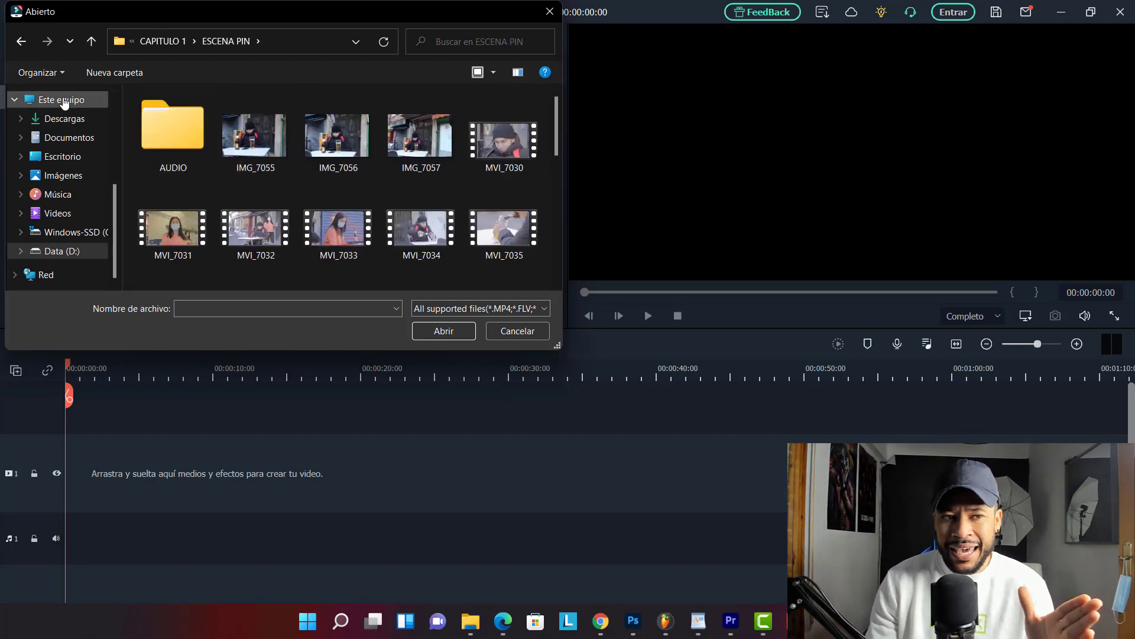
click(21, 41)
double_click(183, 184)
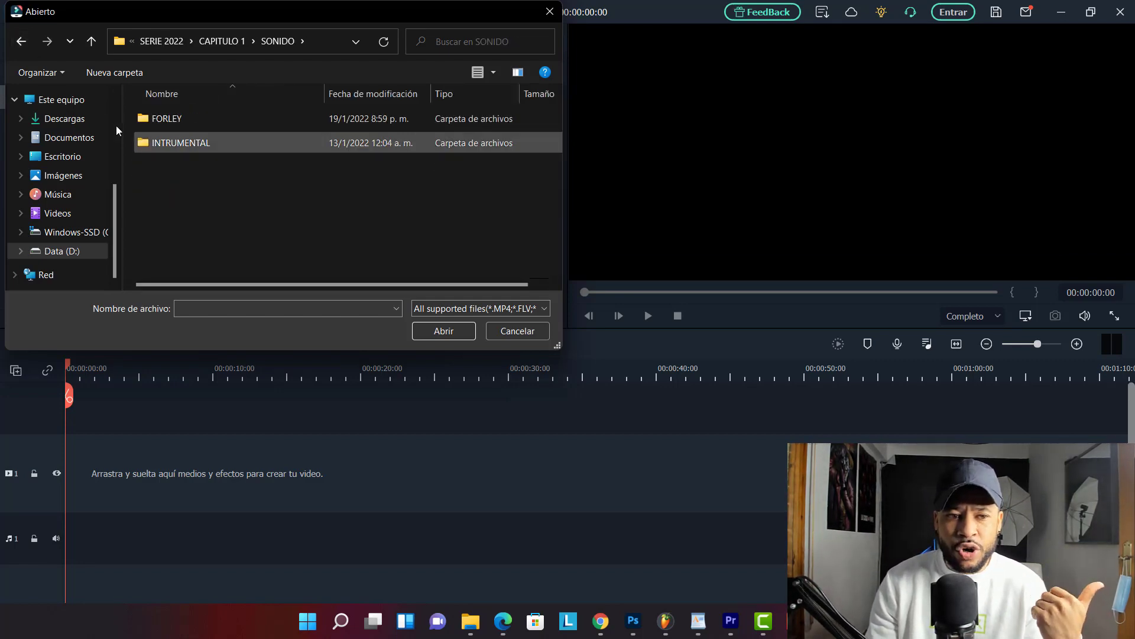
click(21, 41)
Import the MVI_7114 video from the PRINCIPAL > WAL folder and place it at the start of video track 1
double_click(174, 168)
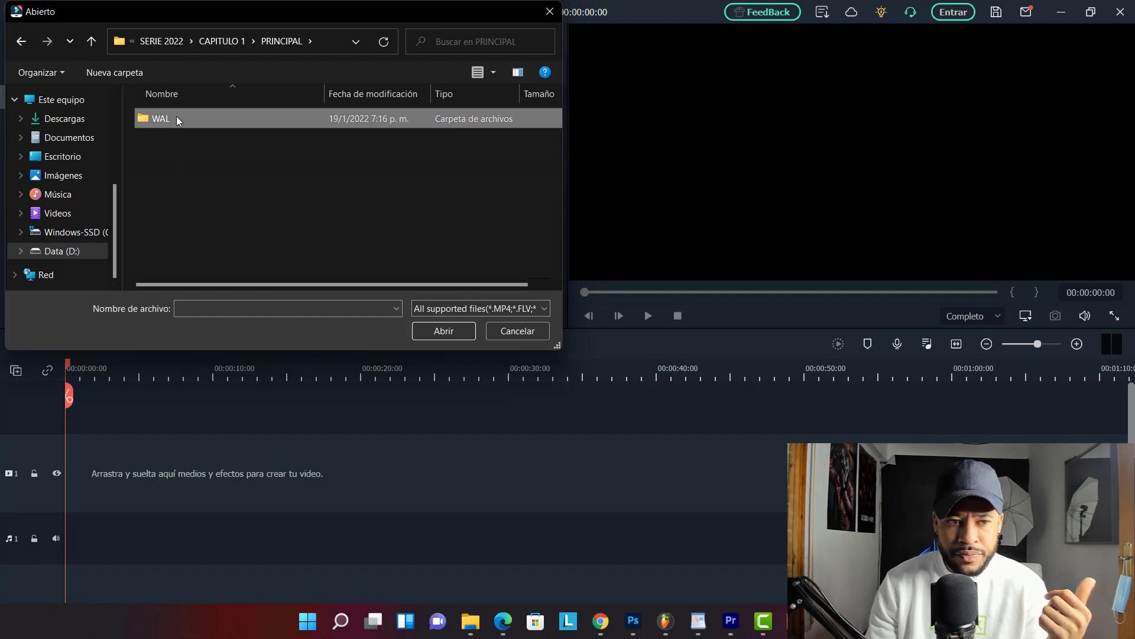
double_click(176, 117)
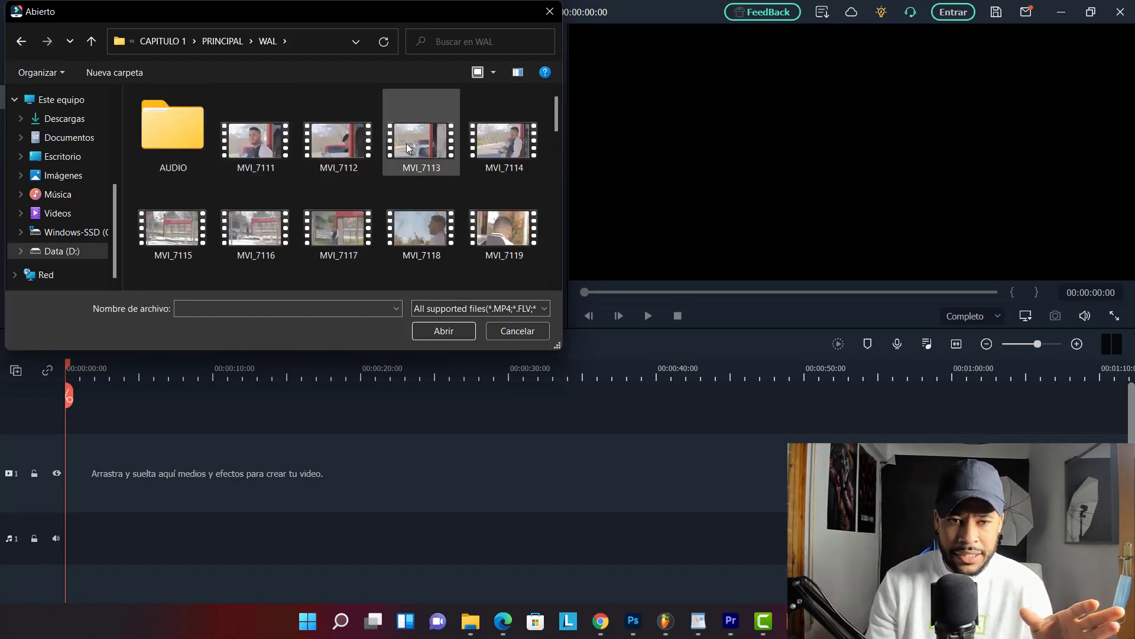
click(505, 147)
click(444, 331)
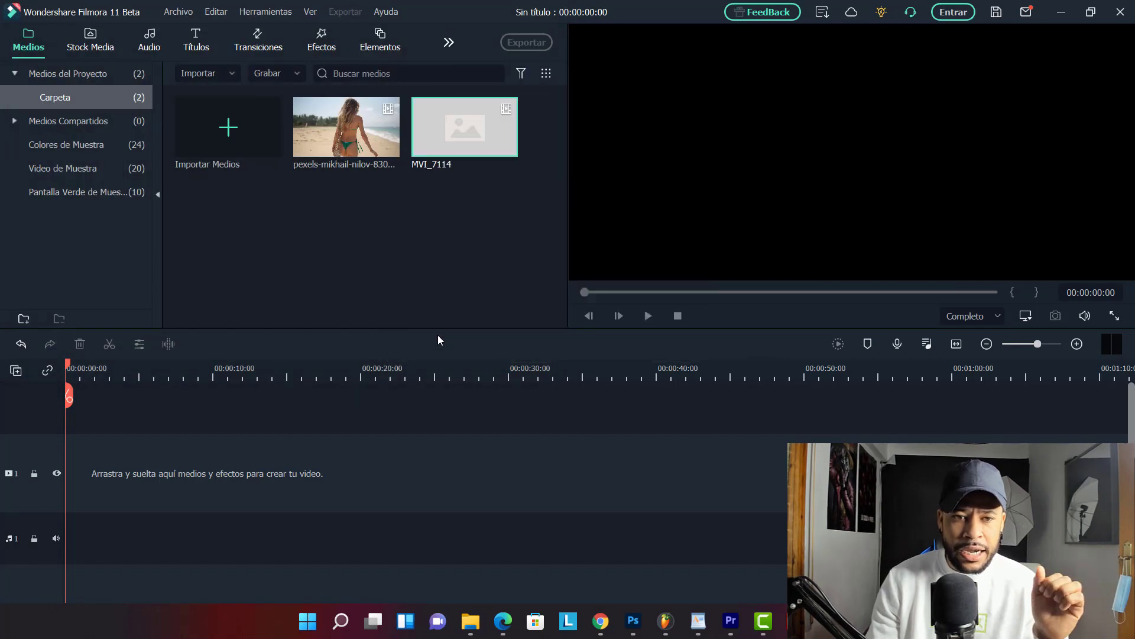
drag(452, 157, 57, 465)
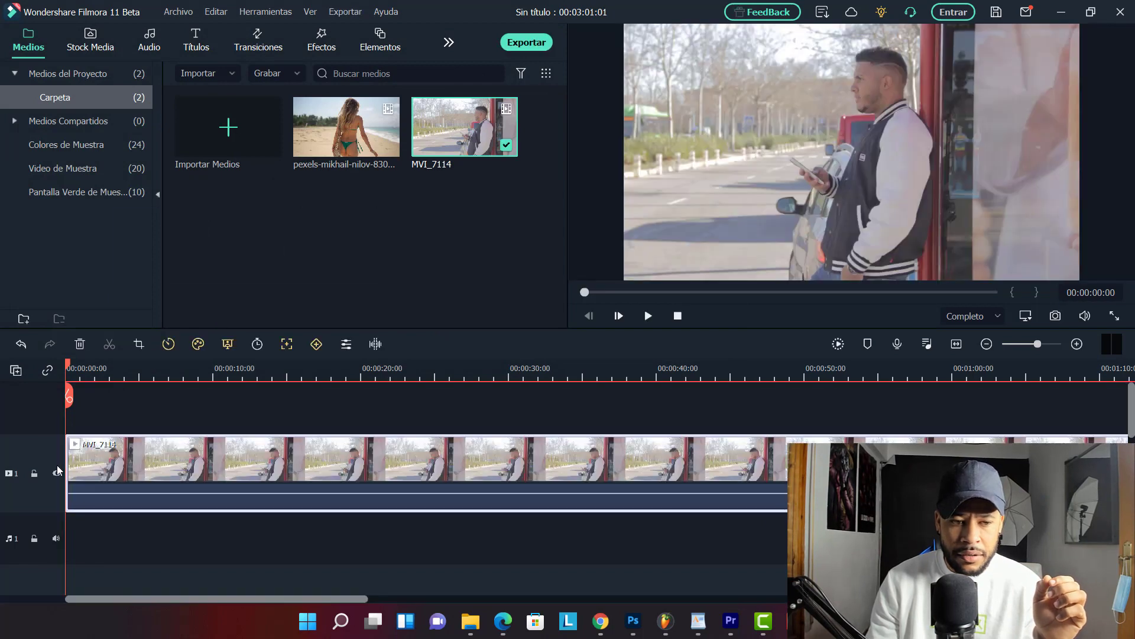
Import the 000101_1561 recording from the WAL > AUDIO folder and place it at the start of audio track 1
click(373, 240)
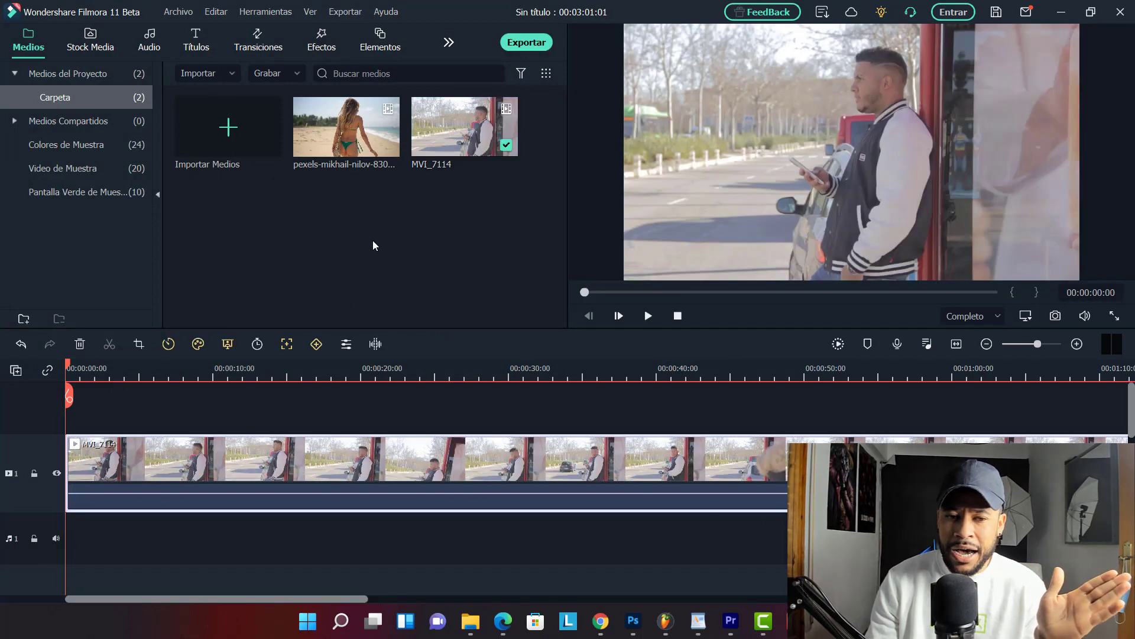
right_click(382, 233)
click(407, 250)
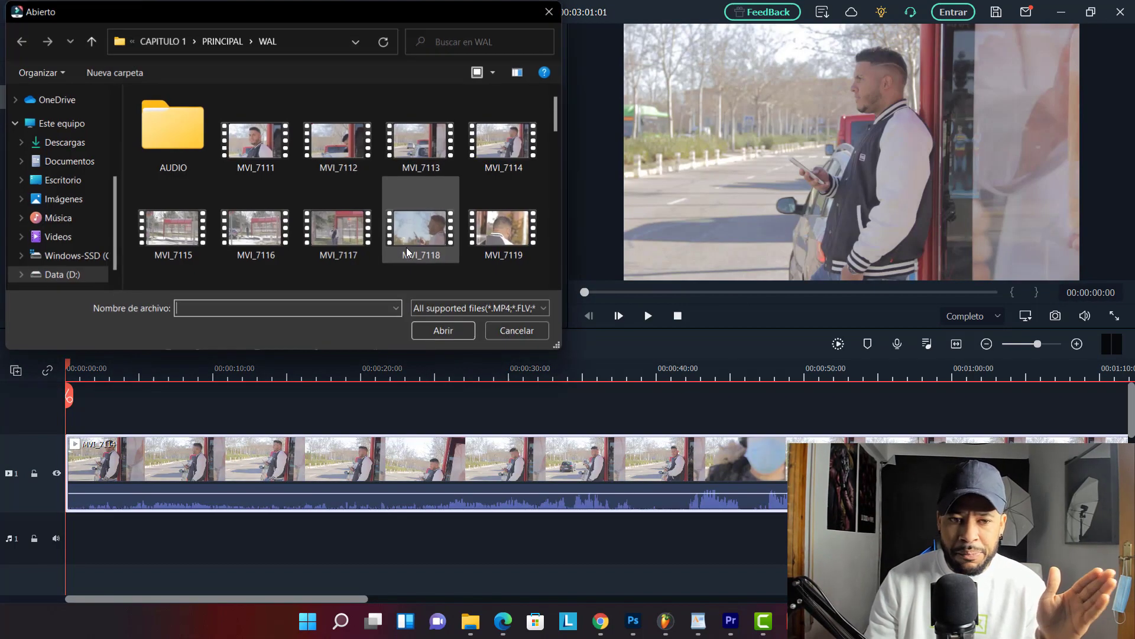
double_click(201, 133)
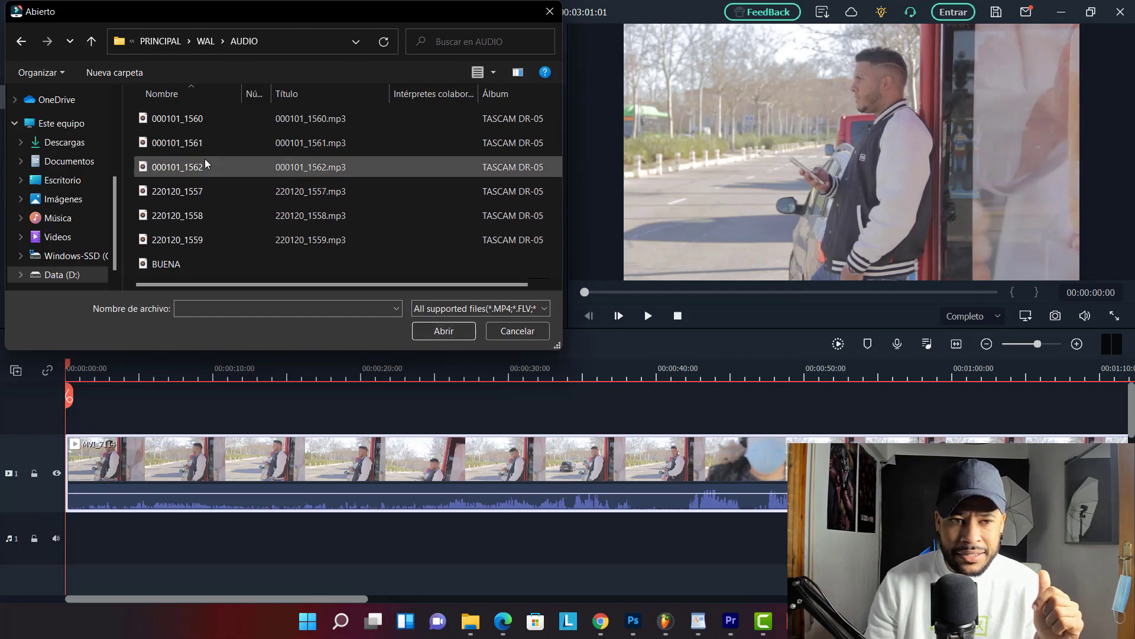
click(221, 150)
click(433, 334)
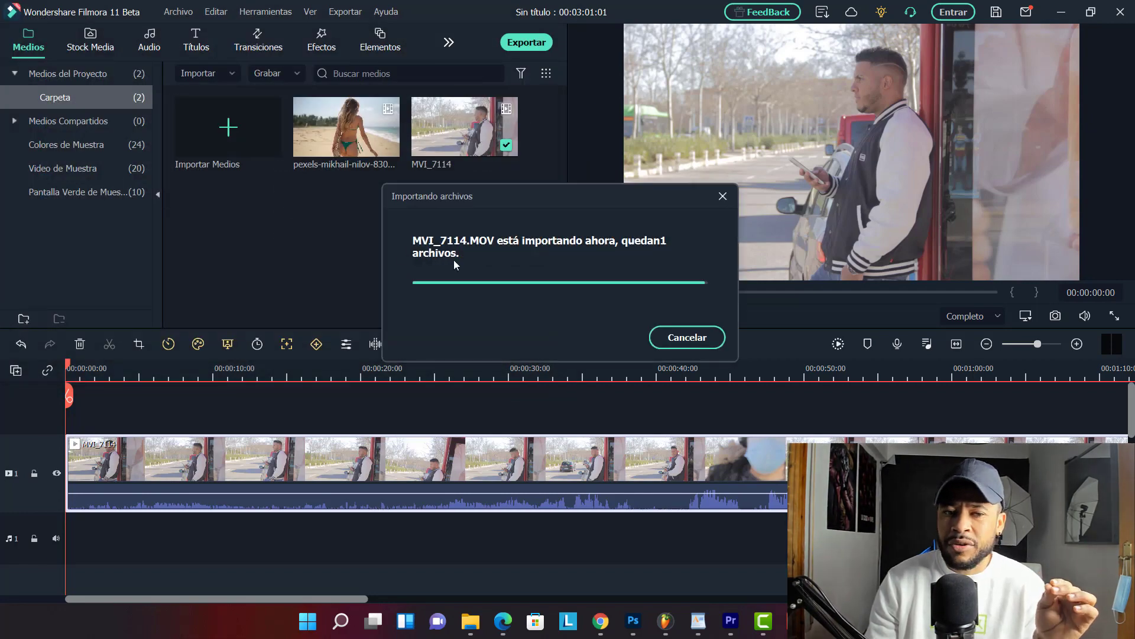
drag(228, 213, 83, 524)
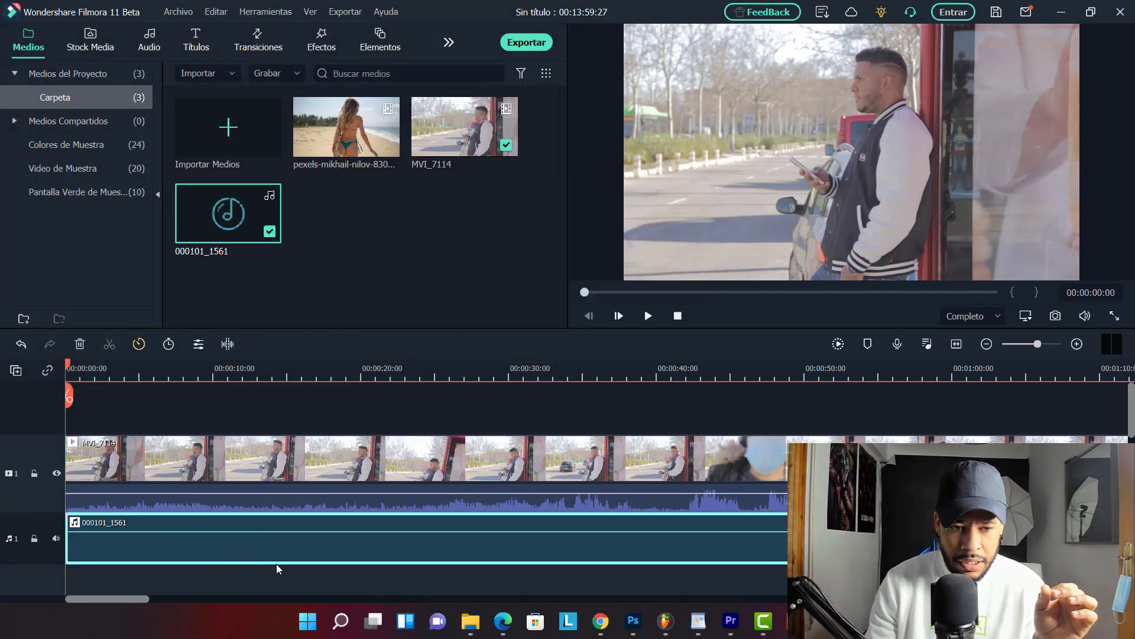
Try to synchronise the MVI_7114 clip with the 000101_1561 audio, and delete that audio clip from the timeline
click(319, 508)
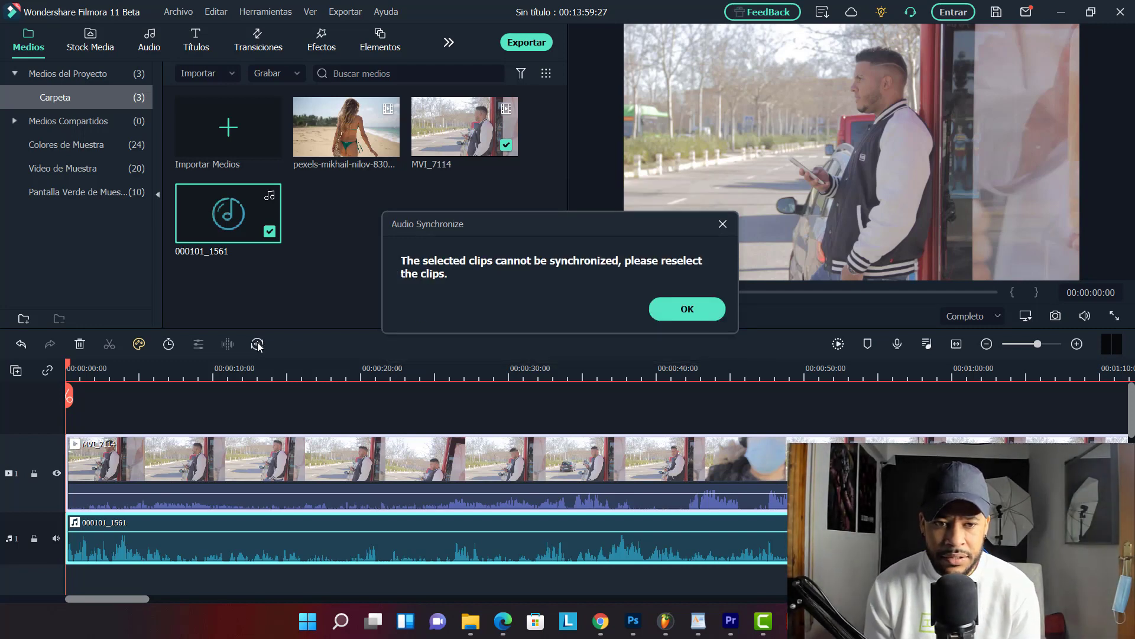
click(675, 316)
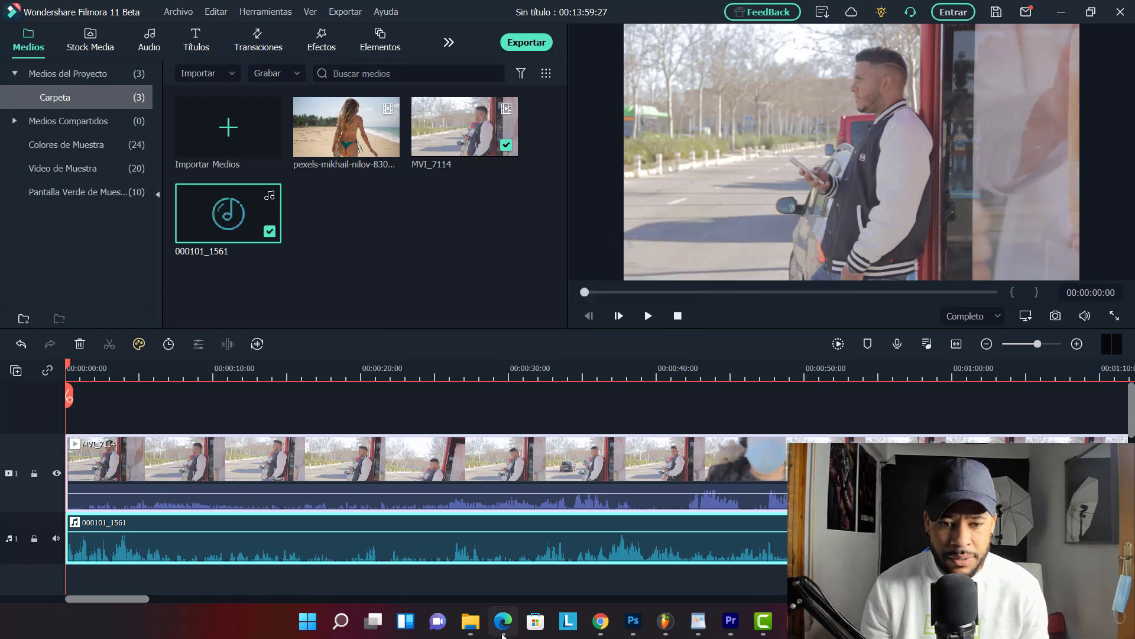
click(506, 568)
click(515, 542)
key(Delete)
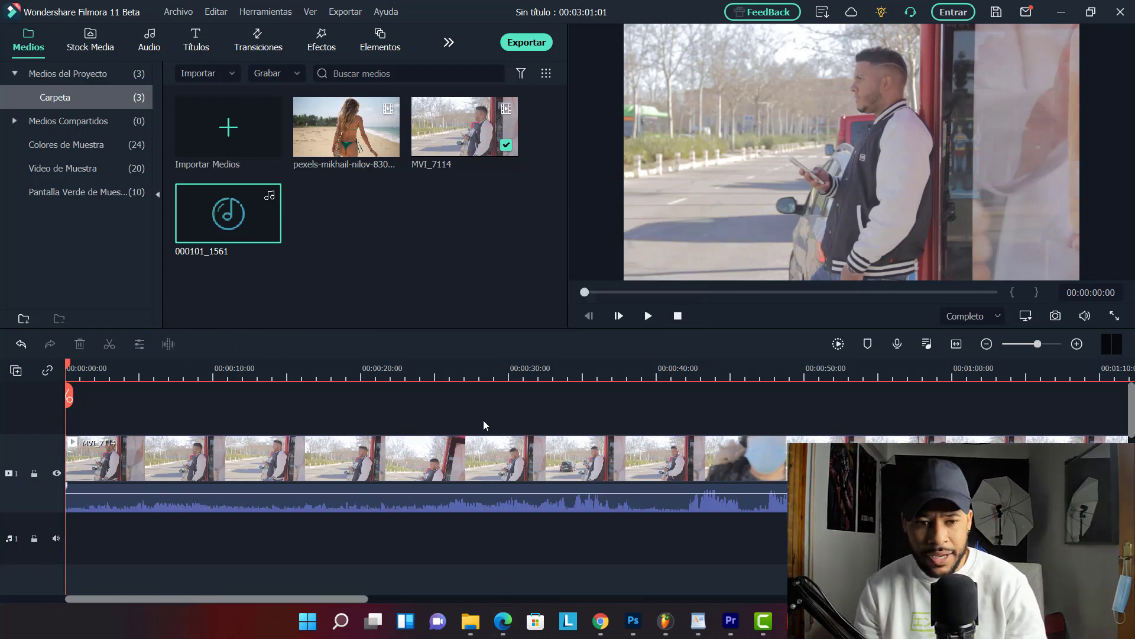
Play the MVI_7114 clip from its start and spot-check its sound at several points in the first 20 seconds
key(space)
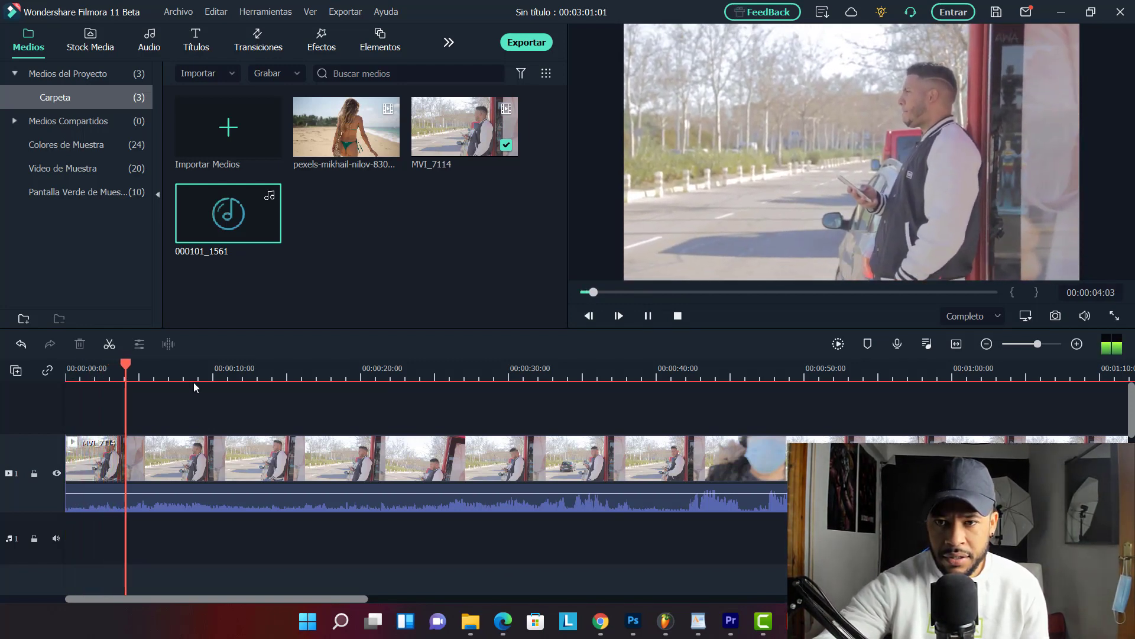
key(space)
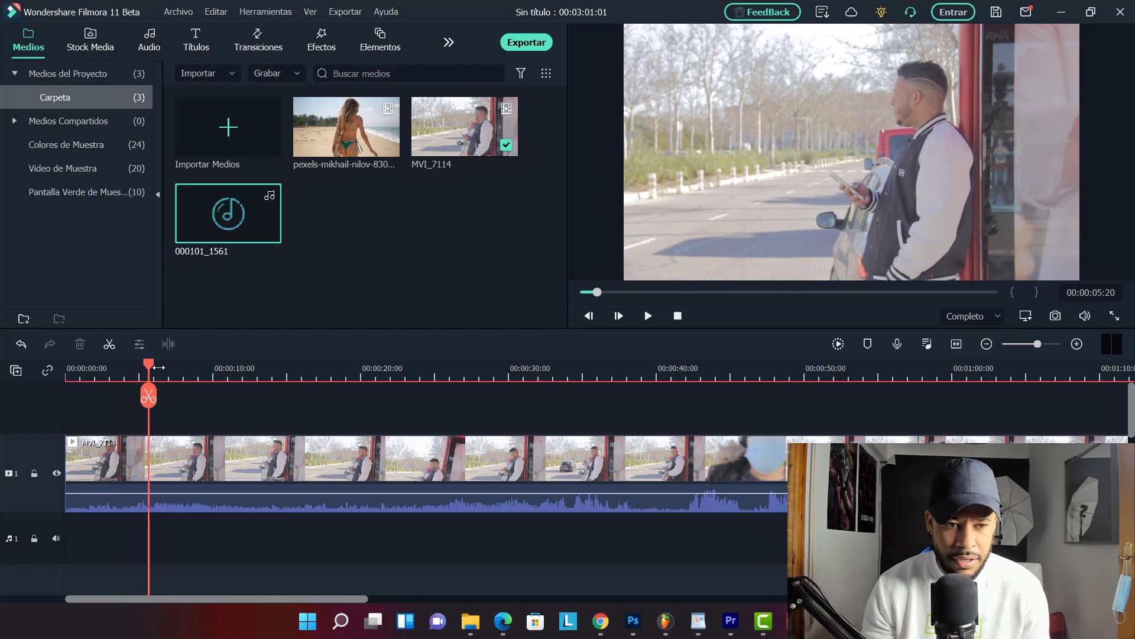
scroll(131, 380, up, 3)
click(302, 369)
key(space)
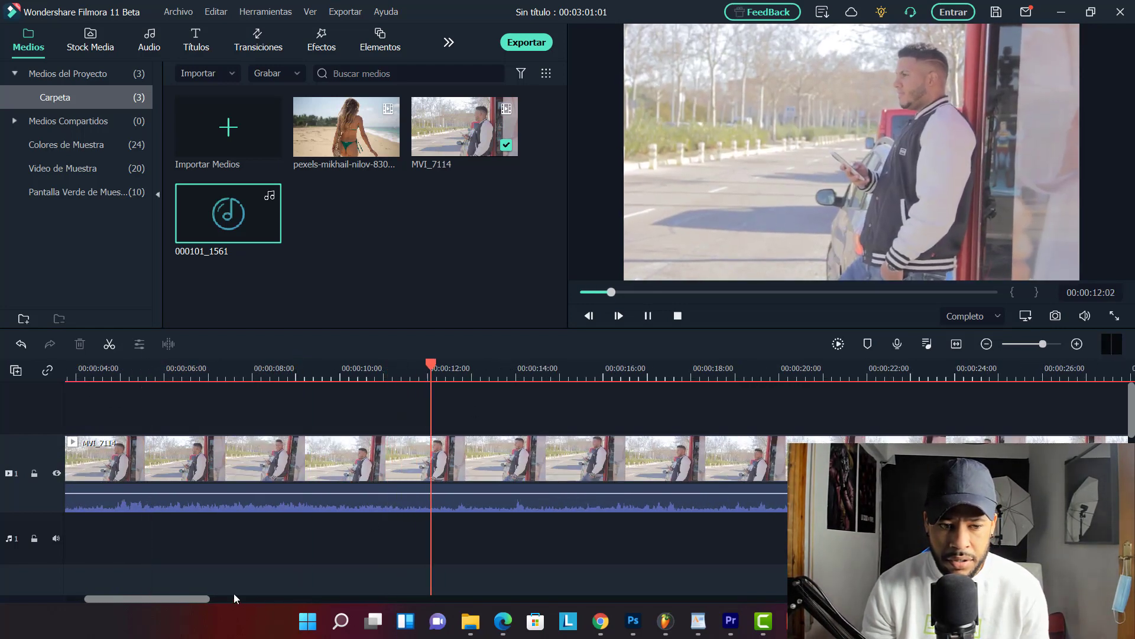
click(646, 368)
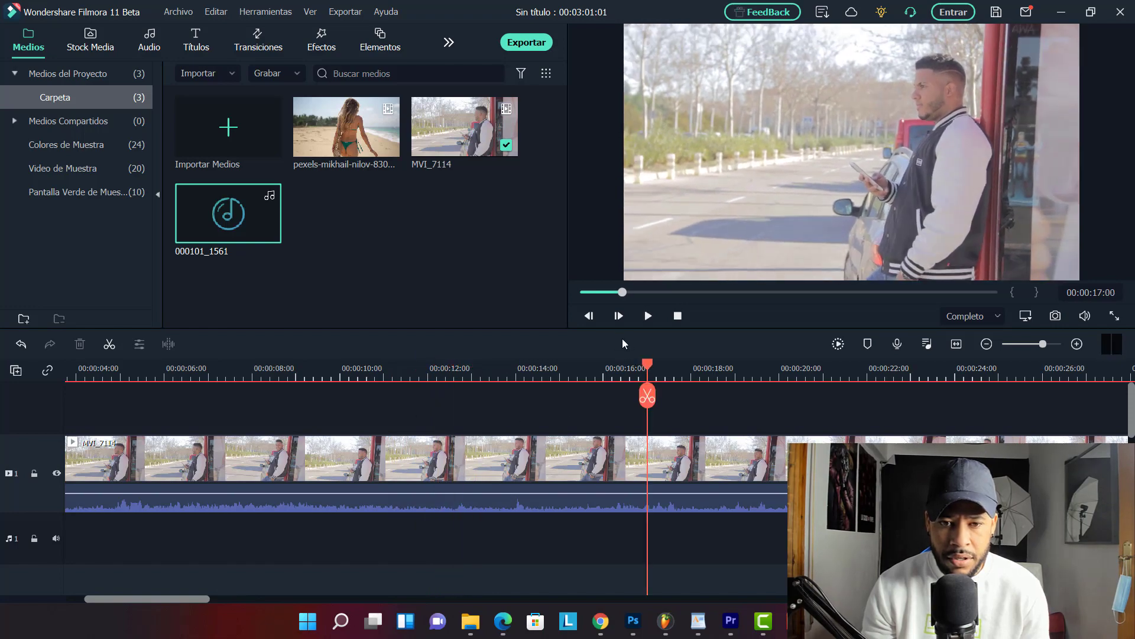
drag(191, 598, 173, 597)
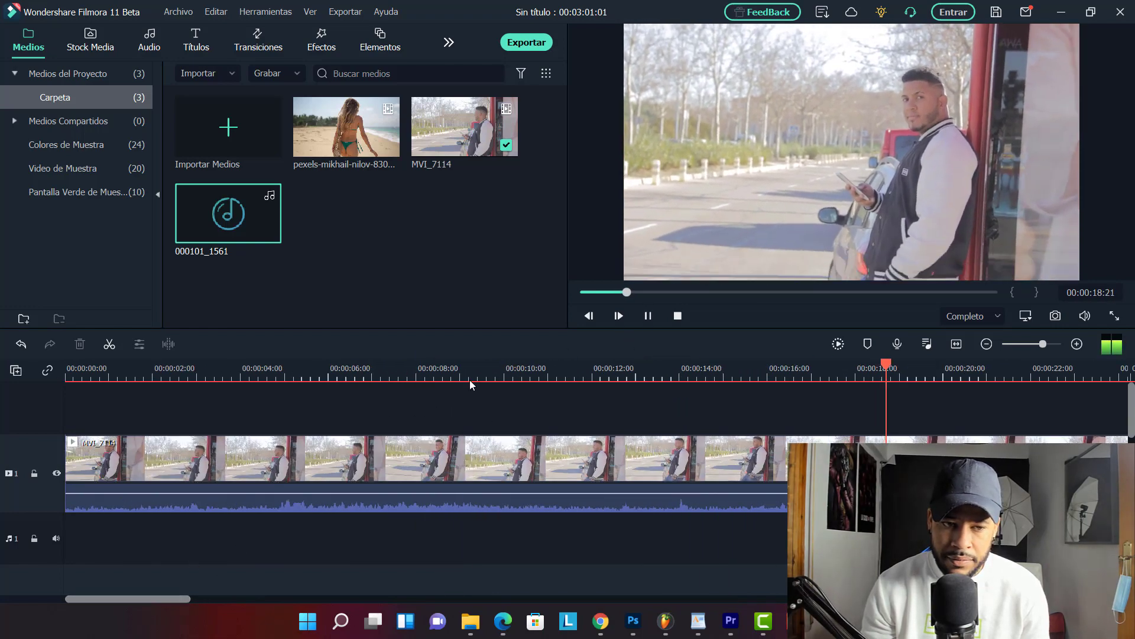
Zoom the timeline out and spot-check the MVI_7114 clip's sound at several points between about 40 seconds and one minute
scroll(329, 367, down, 5)
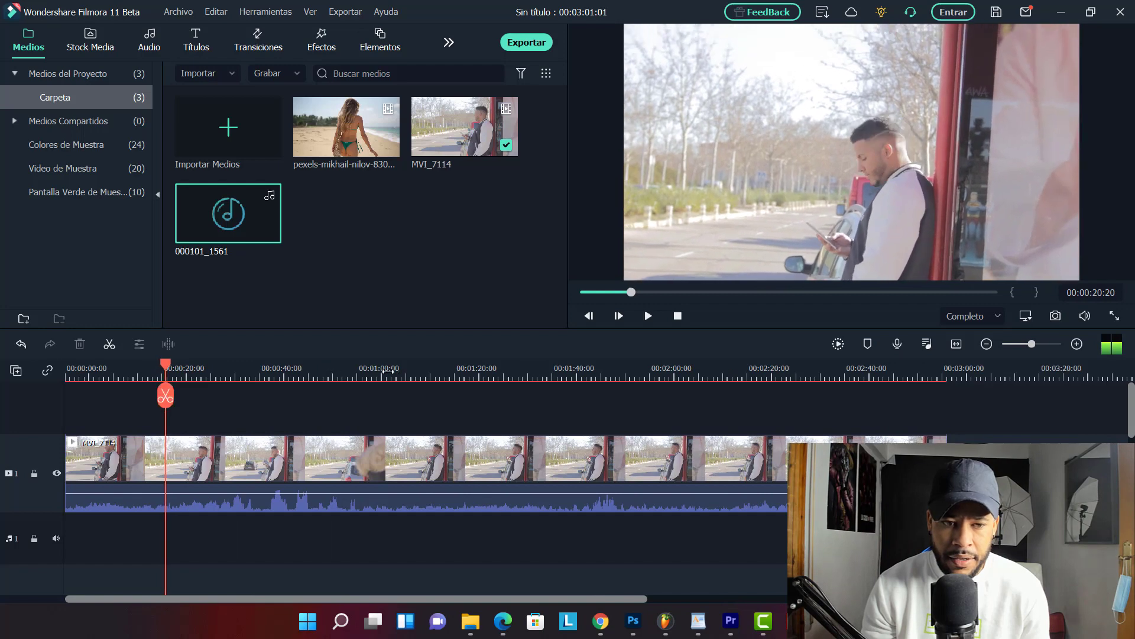
click(353, 369)
click(296, 369)
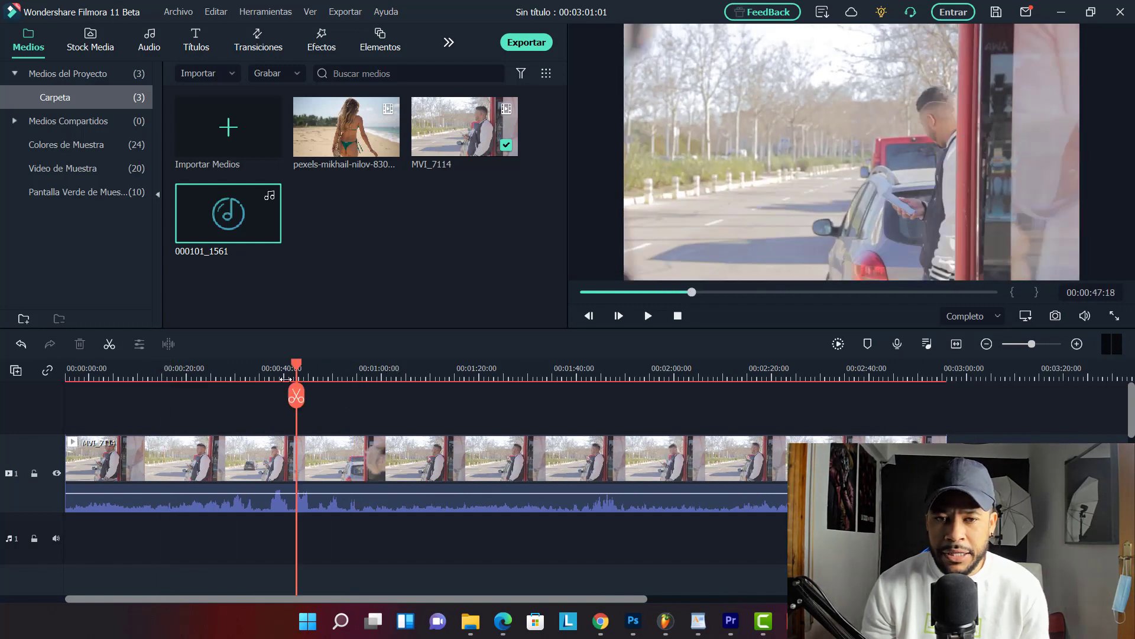
click(276, 369)
key(space)
click(265, 369)
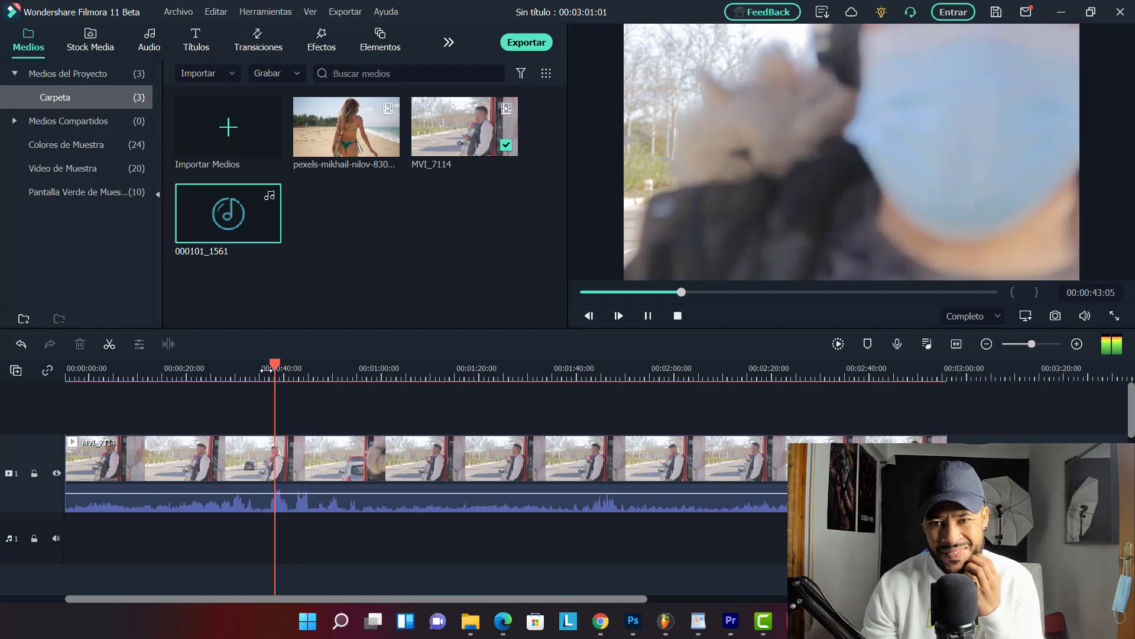
click(308, 373)
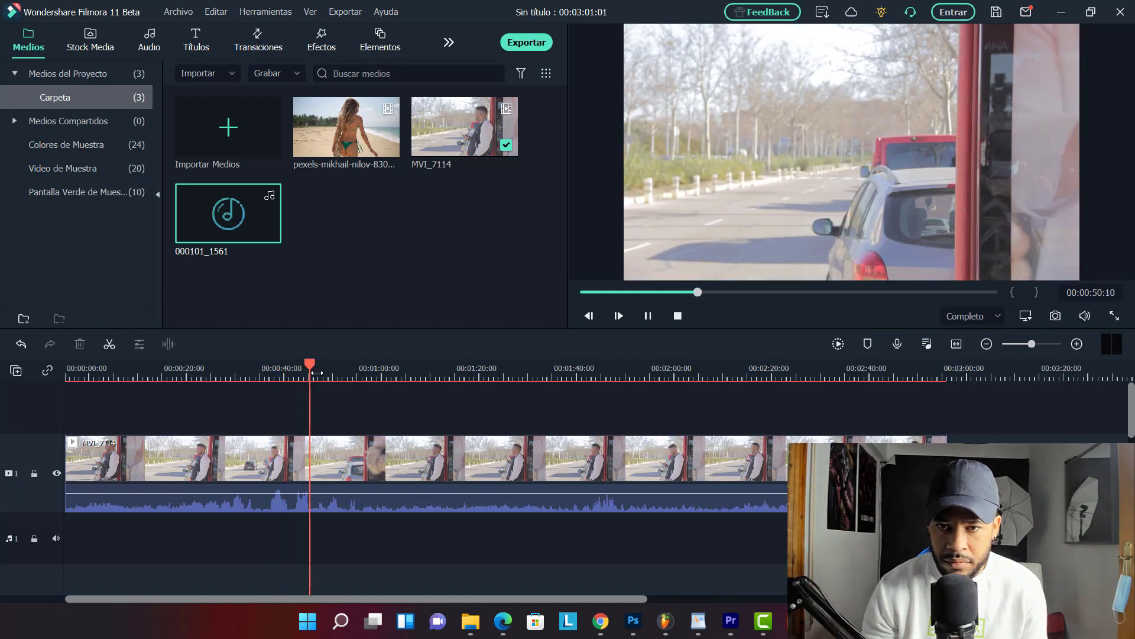
key(space)
click(364, 367)
key(space)
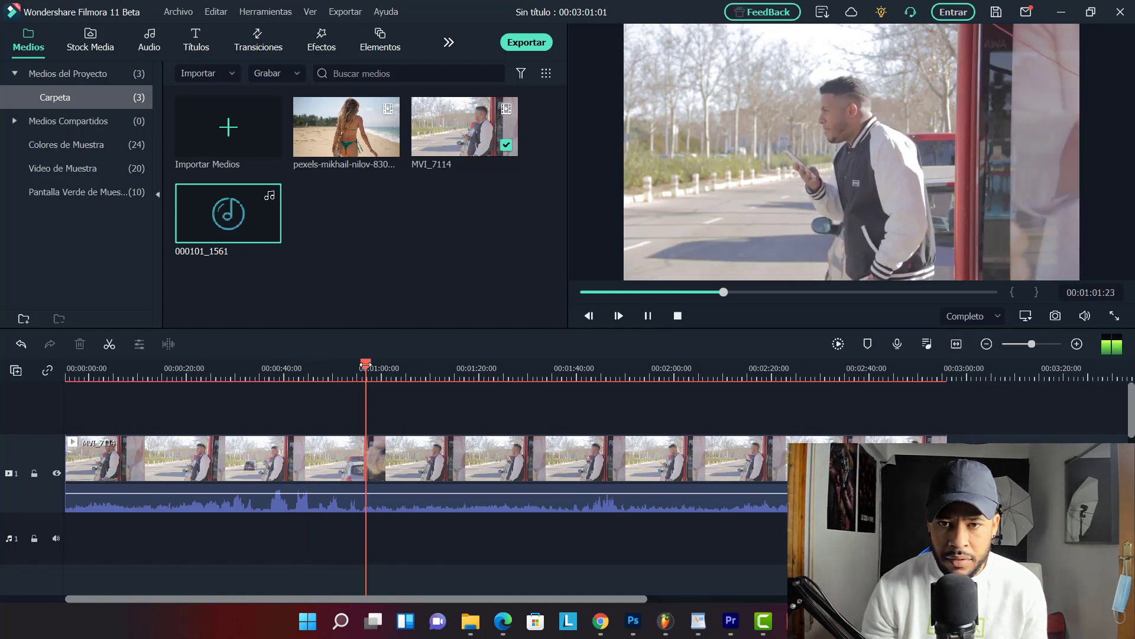
click(329, 365)
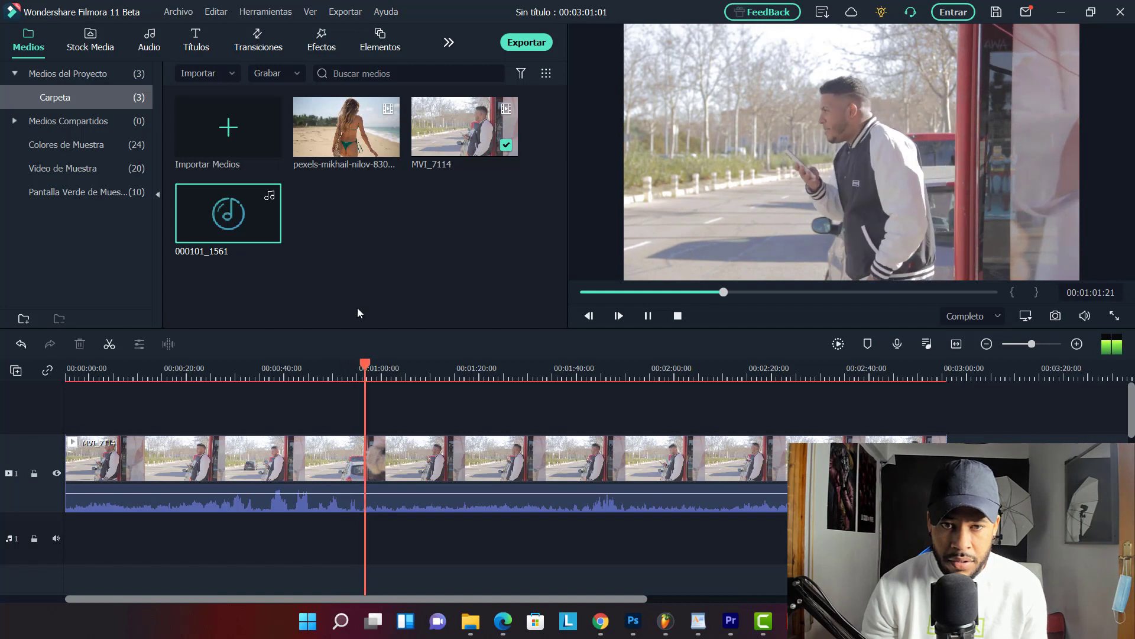
key(space)
In File Explorer, open the Data (D:) > SERIE 2022 > CAPITULO 1 > PRINCIPAL > WAL > AUDIO folder
mouse_move(254, 234)
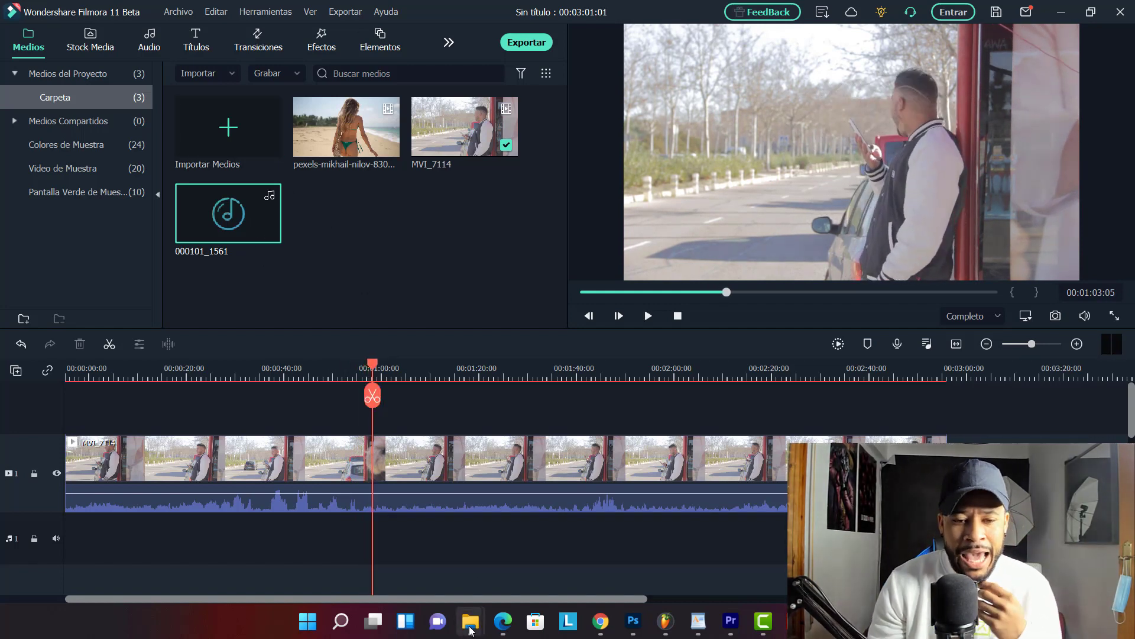
mouse_move(471, 621)
click(466, 556)
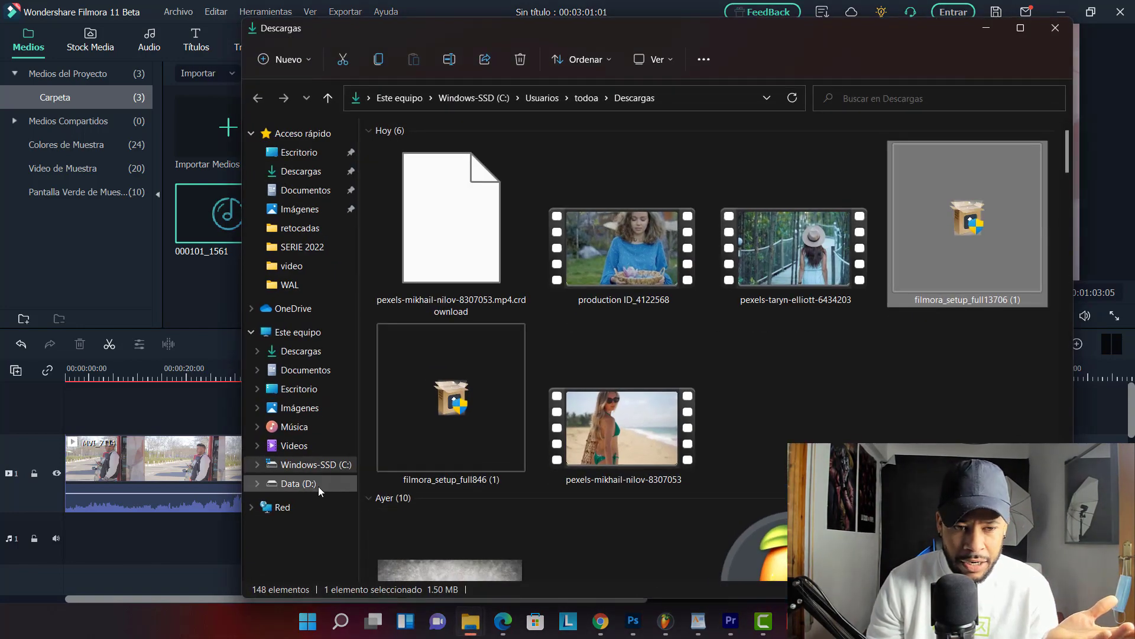
click(311, 484)
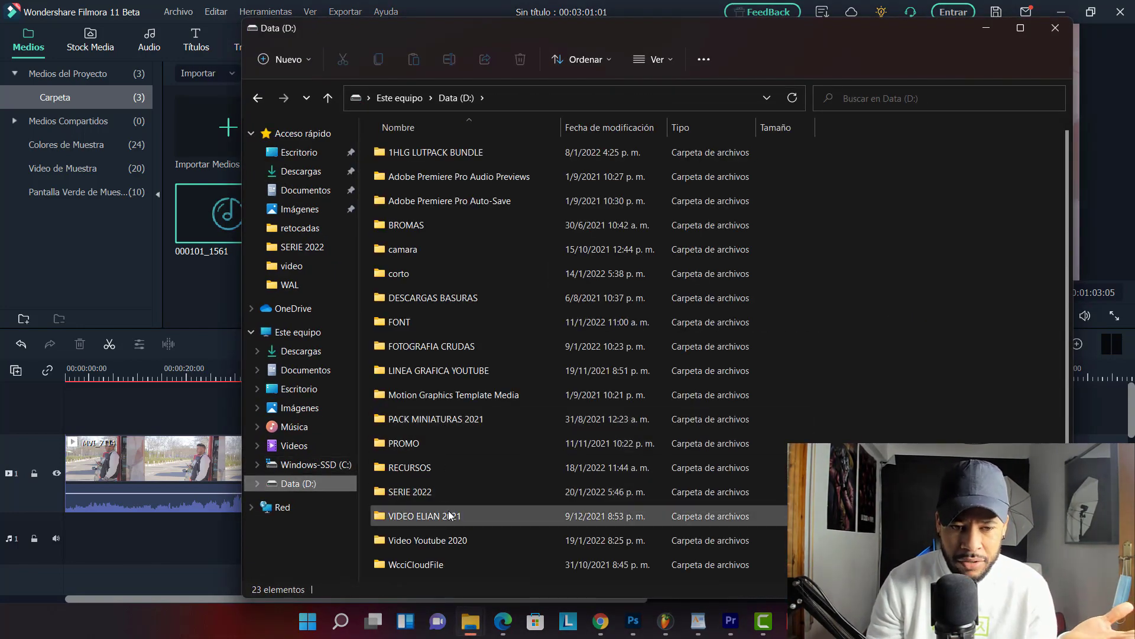
click(441, 494)
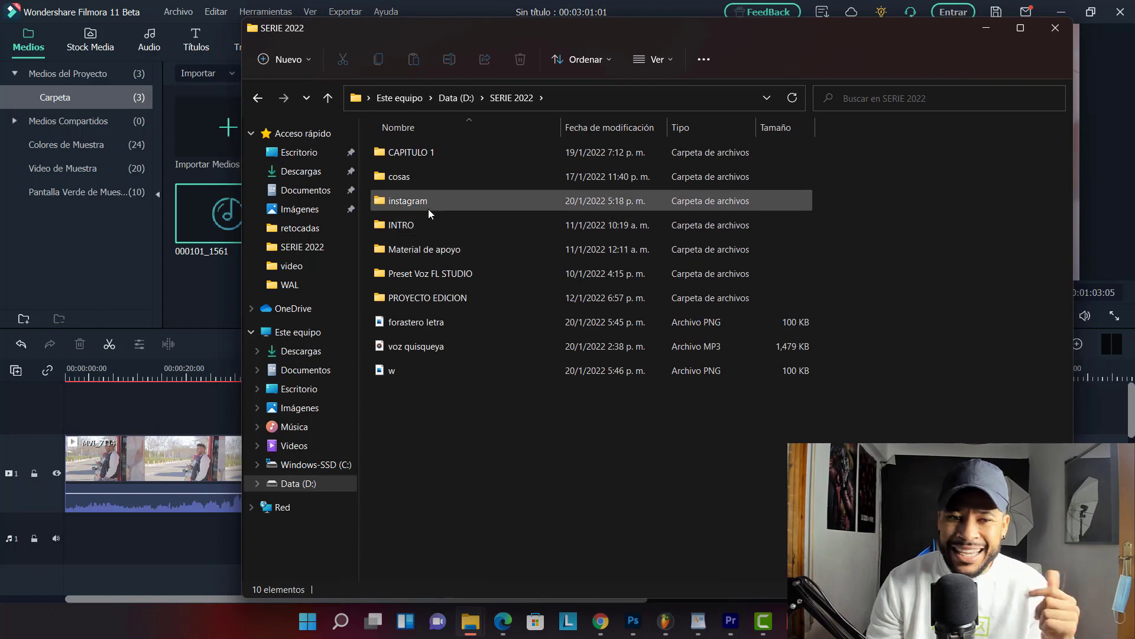
double_click(428, 157)
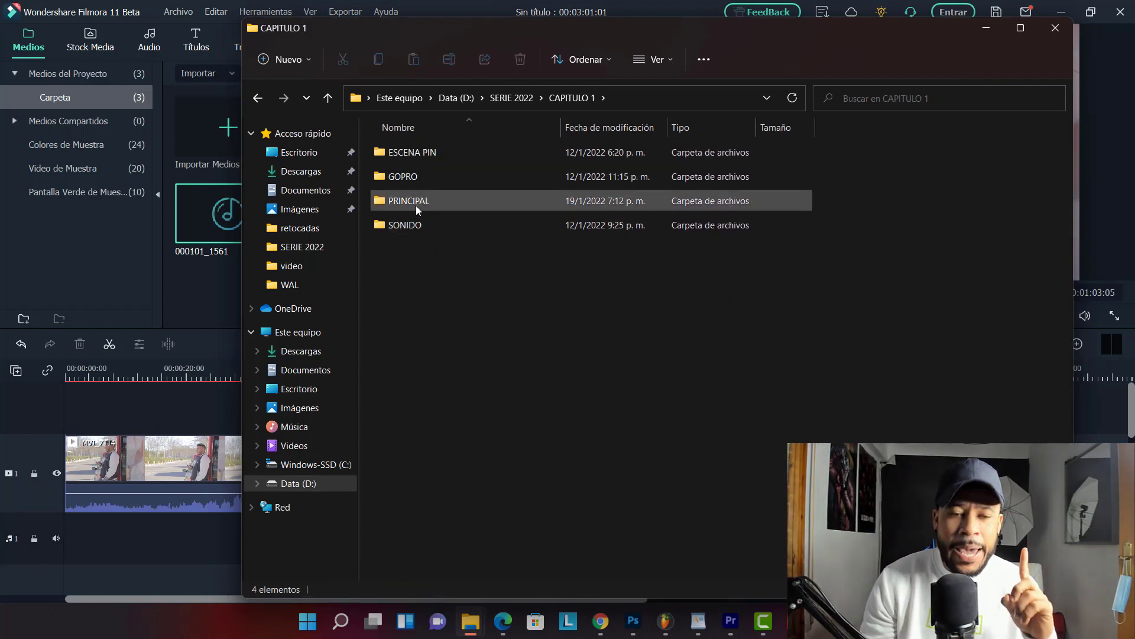
double_click(425, 200)
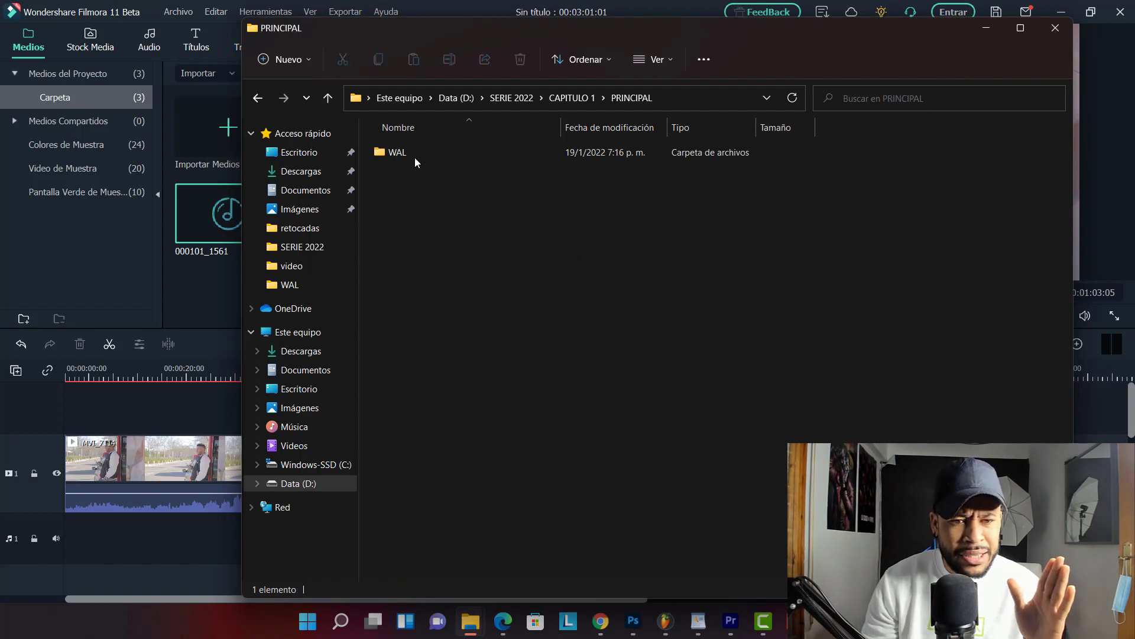
double_click(412, 153)
double_click(407, 155)
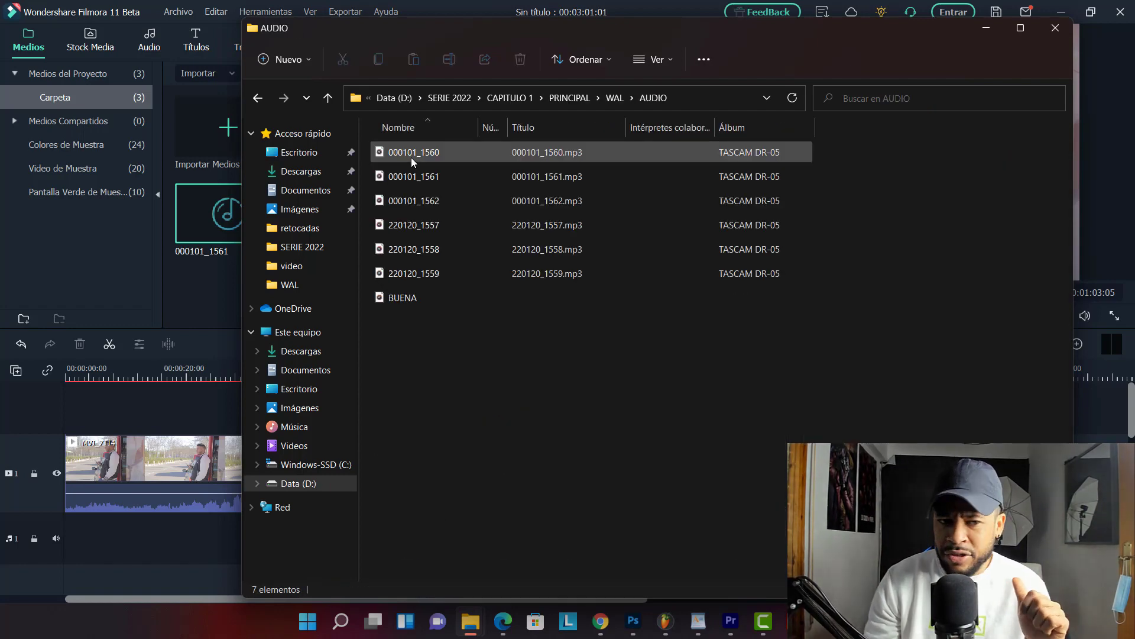
Preview the 000101_1562 recording in Groove Música at about 0:46 and 1:40, and close the player
click(450, 201)
double_click(449, 201)
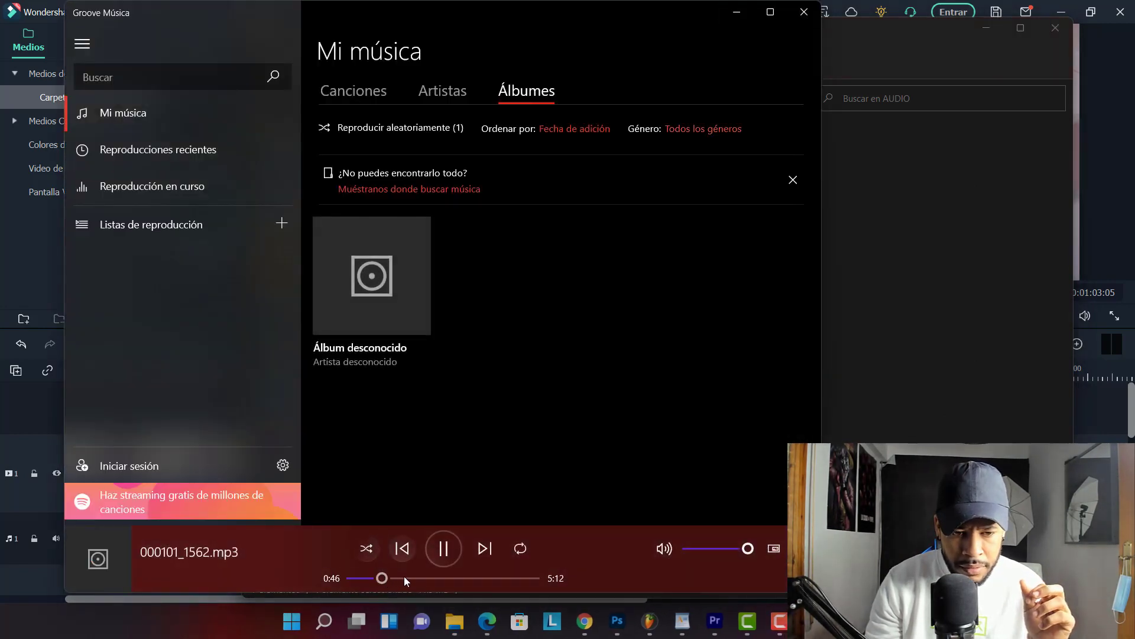
drag(399, 578, 411, 577)
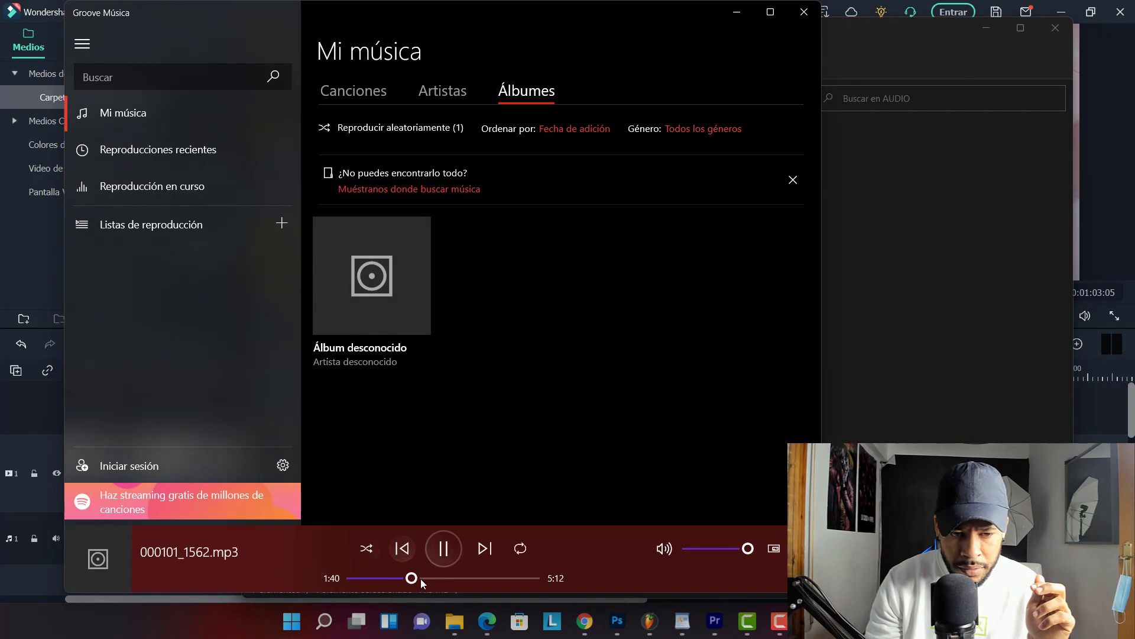
click(796, 16)
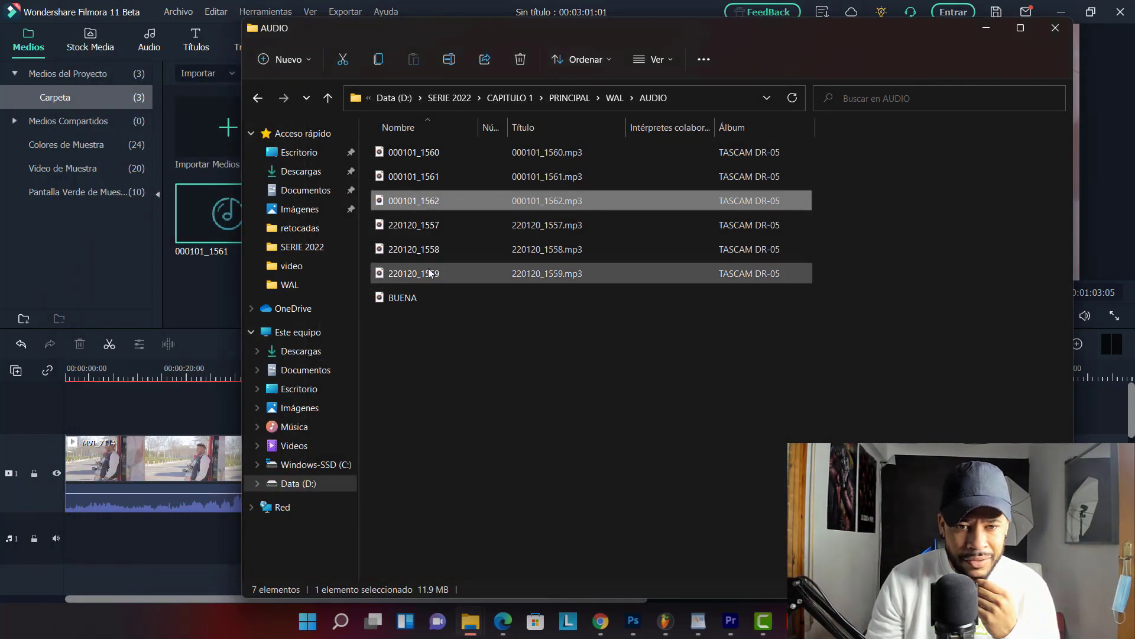
Preview the 220120_1558 and 220120_1557 recordings one after the other, sampling their opening sections
double_click(434, 248)
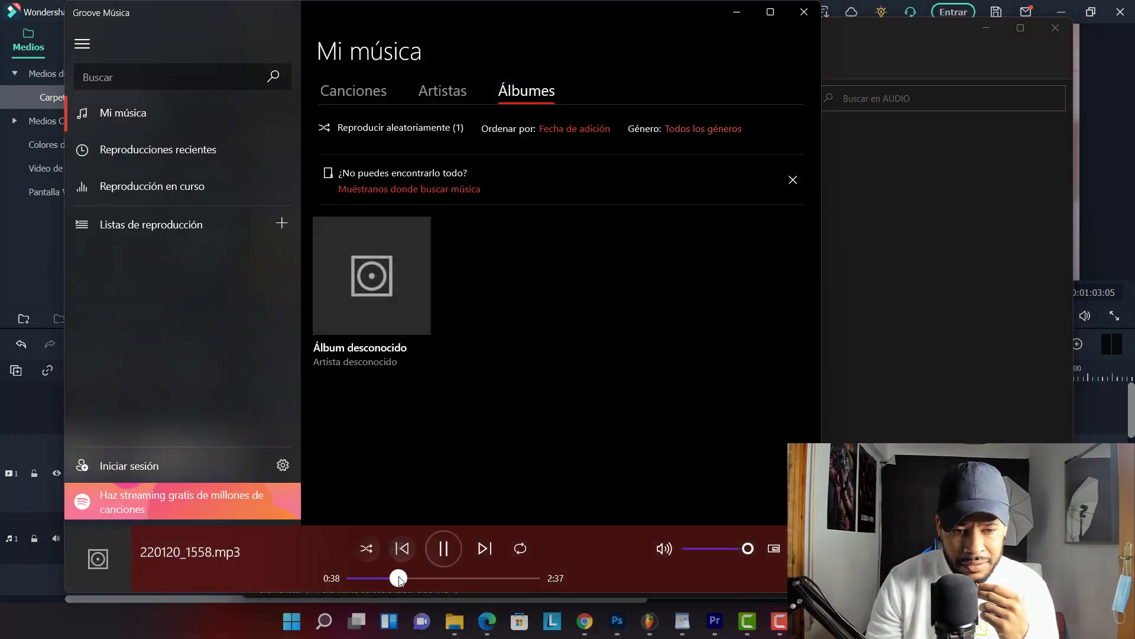
click(359, 578)
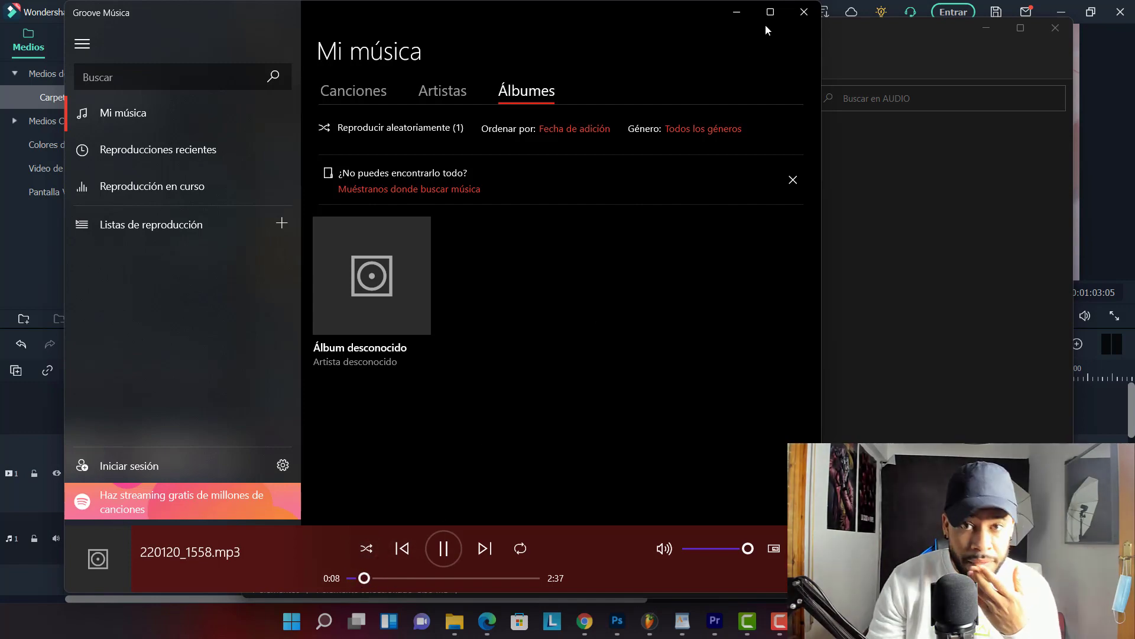
click(804, 12)
double_click(463, 224)
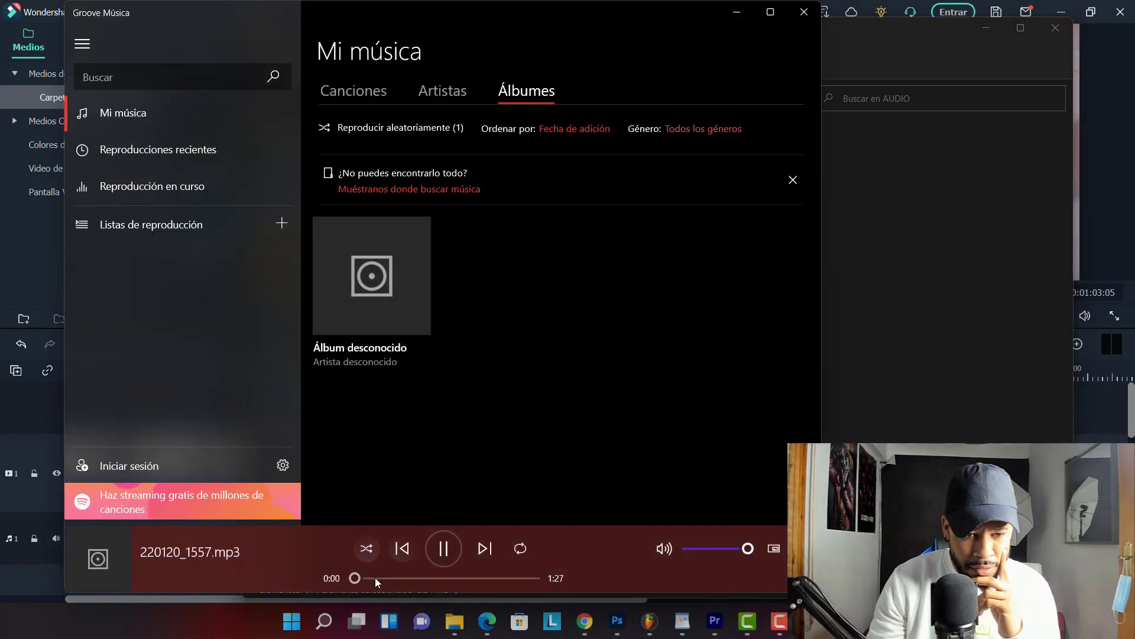
click(380, 578)
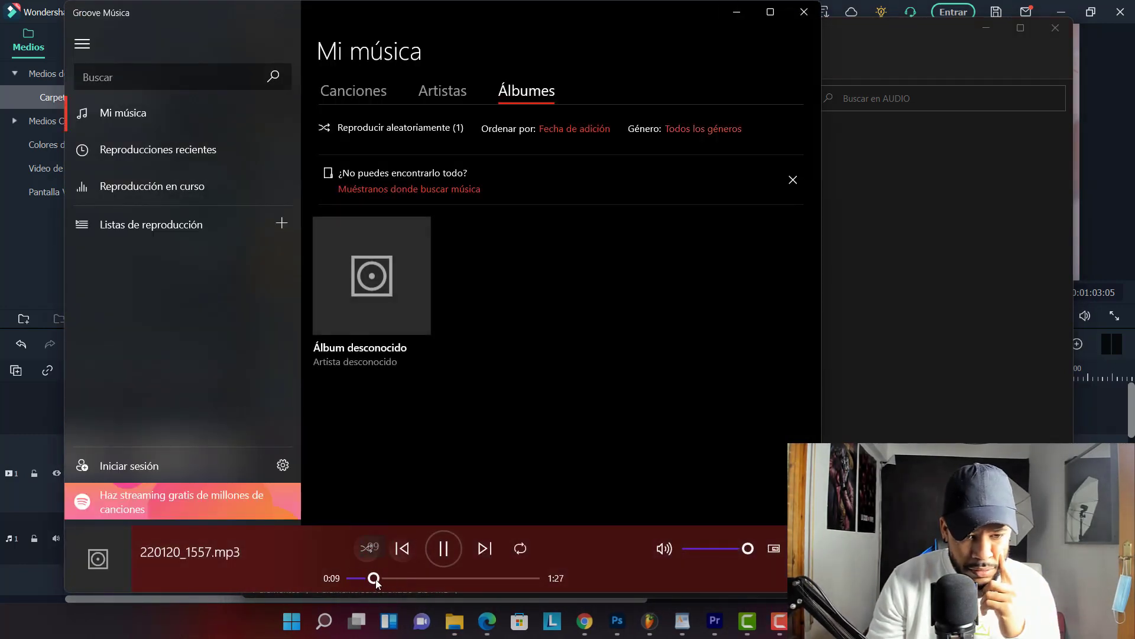
click(804, 12)
Listen to the 000101_1562 recording again, skipping ahead to about 1:53, and close the player
double_click(445, 200)
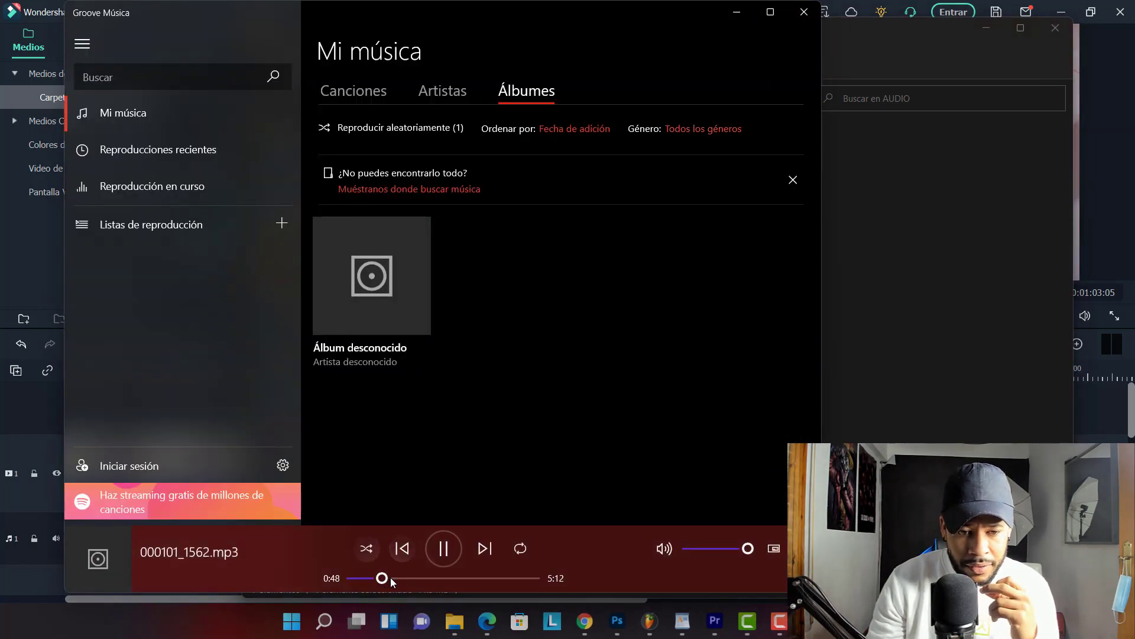
drag(391, 577, 407, 579)
click(419, 577)
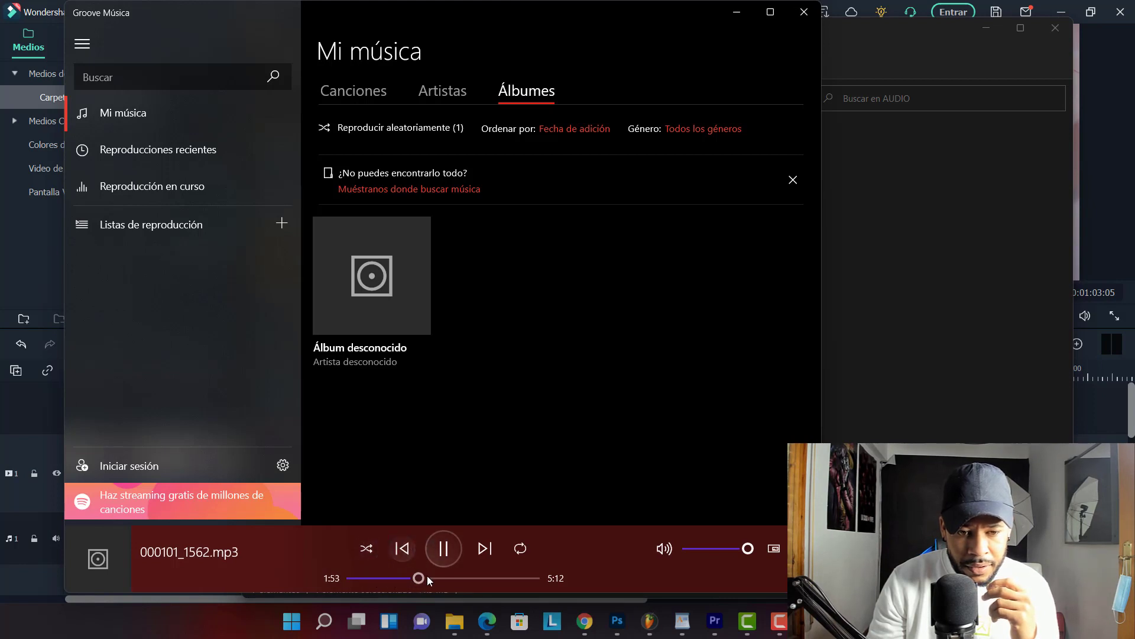
click(803, 12)
Preview the 000101_1561 and 000101_1560 recordings one after the other, closing the player after each
click(464, 172)
double_click(464, 170)
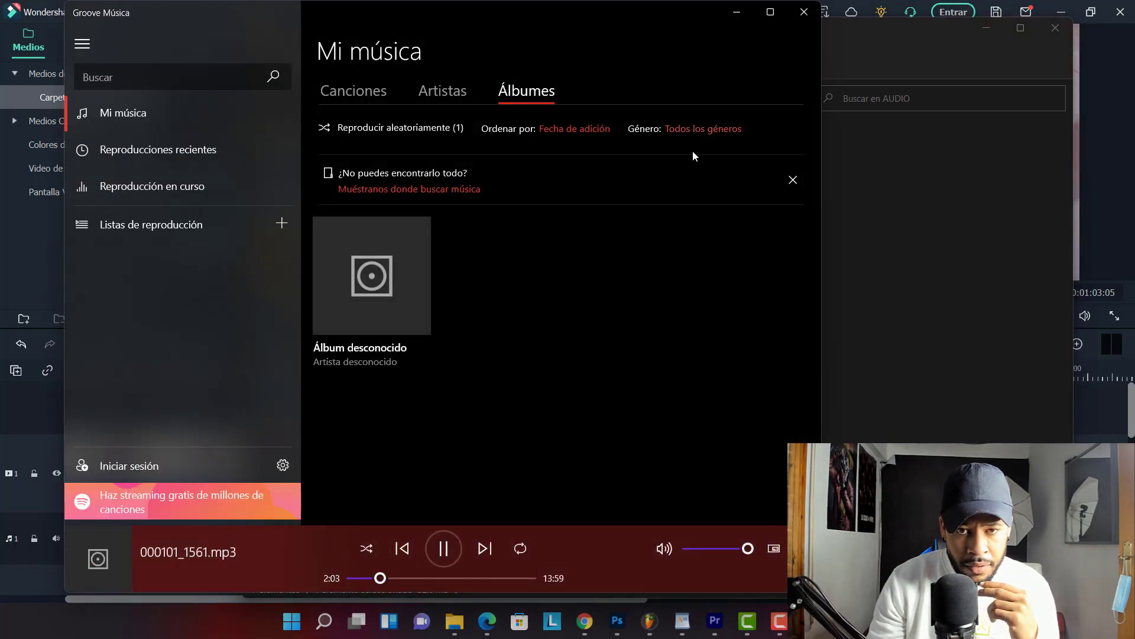
click(804, 12)
double_click(455, 146)
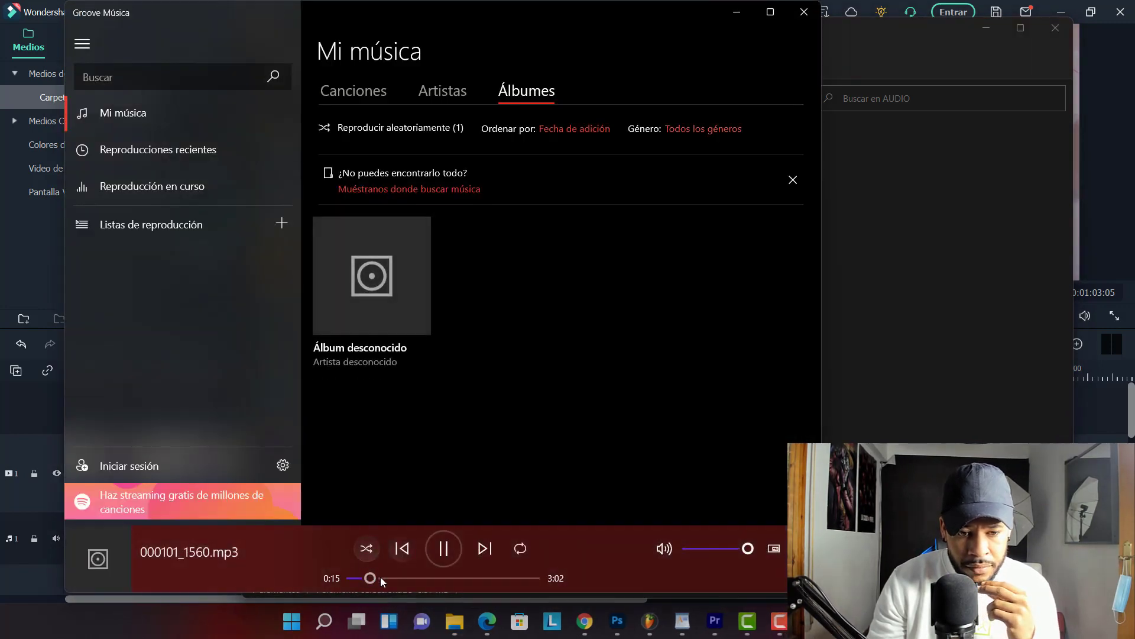
click(795, 17)
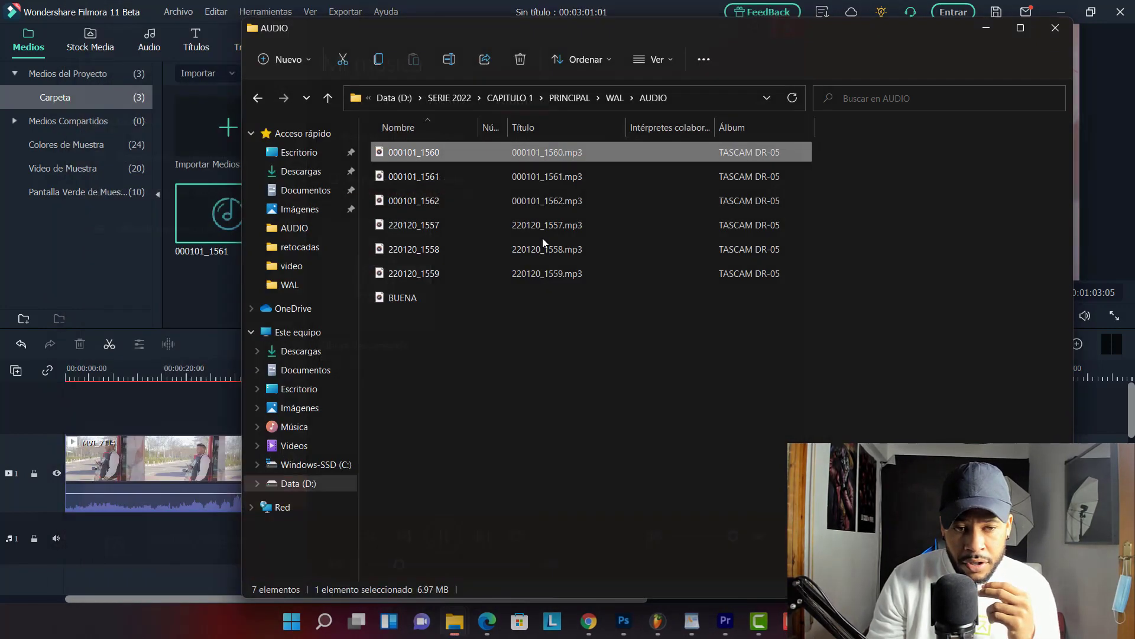
Preview the 220120_1559 recording at about 0:08 and 0:18, and close the player
double_click(408, 274)
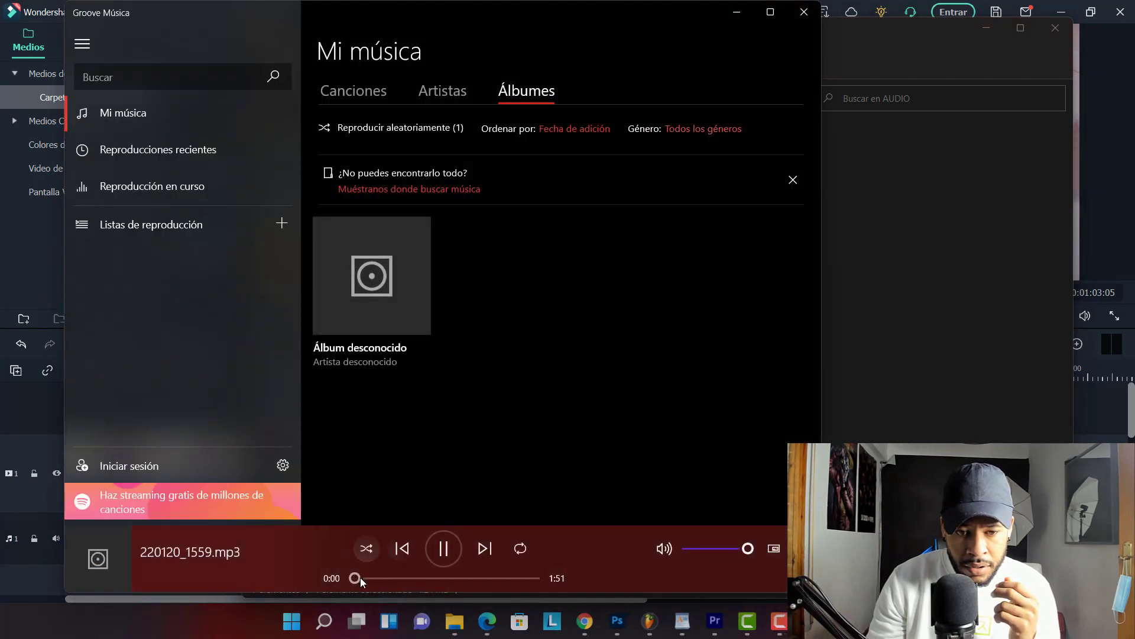
mouse_move(385, 577)
mouse_down()
mouse_move(398, 576)
mouse_move(368, 577)
mouse_up()
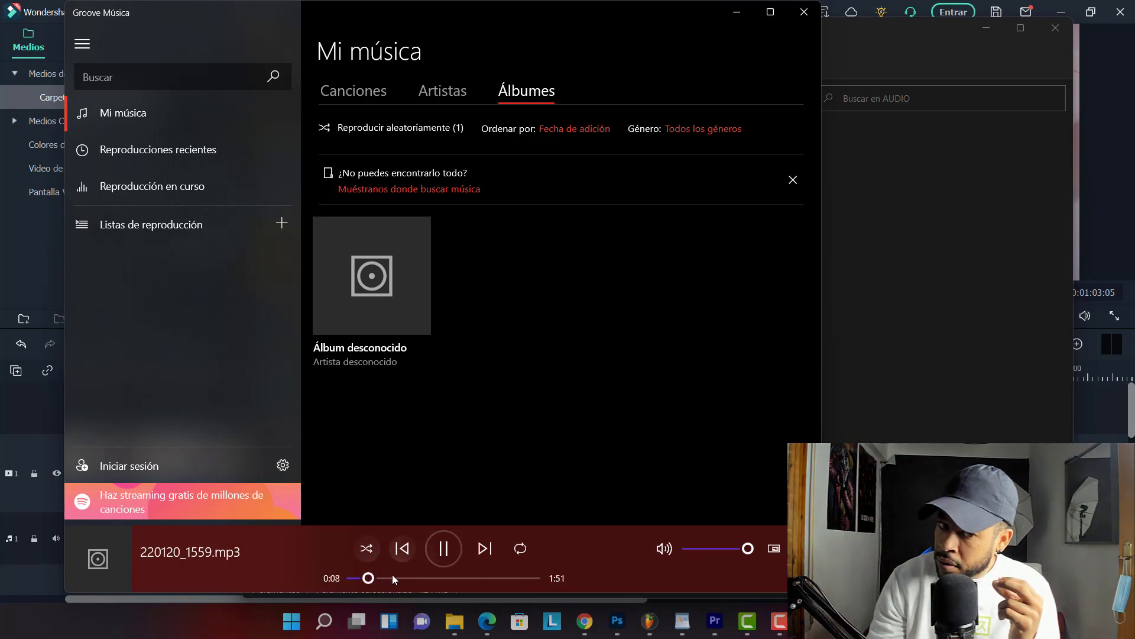
click(384, 577)
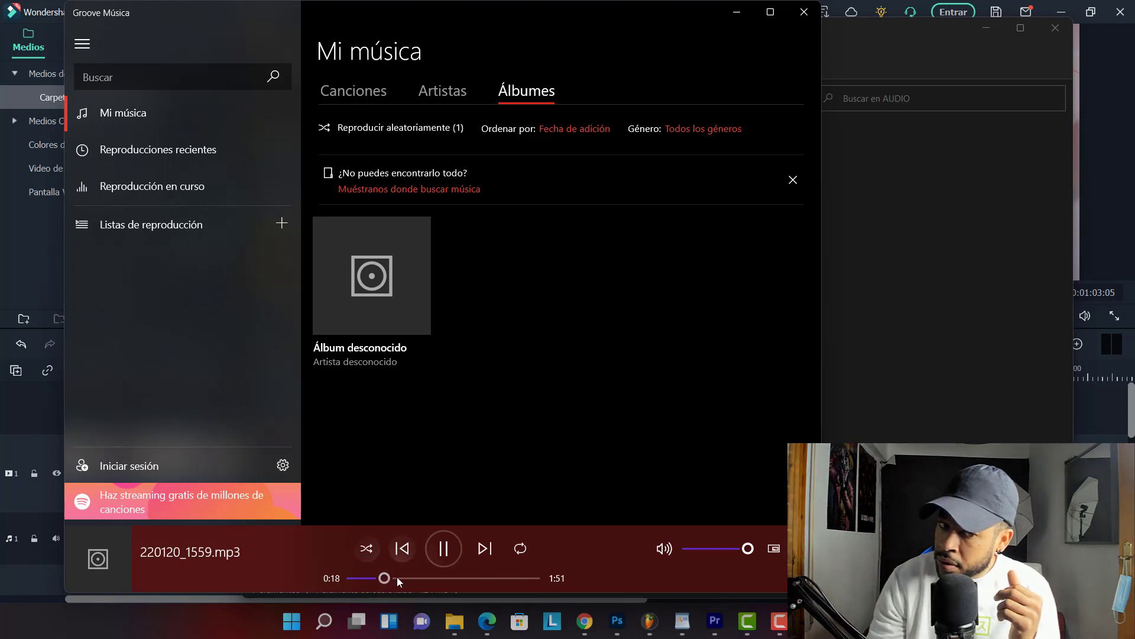
click(803, 11)
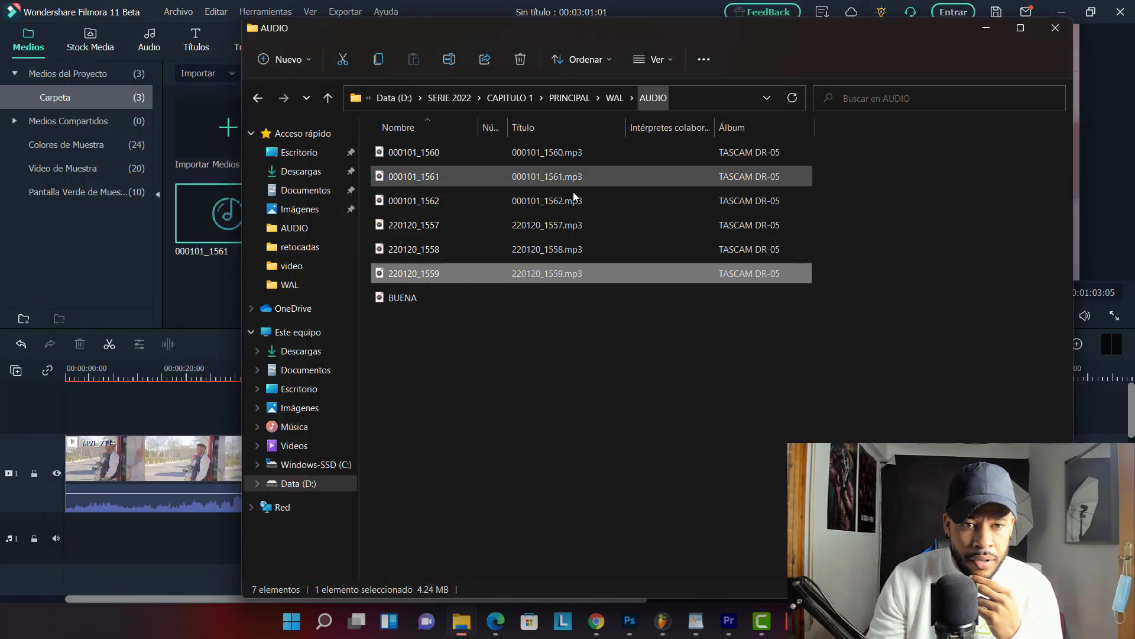
Recheck the 220120_1558 recording and import it into Filmora on audio track 1, beneath the MVI_7114 clip
double_click(454, 253)
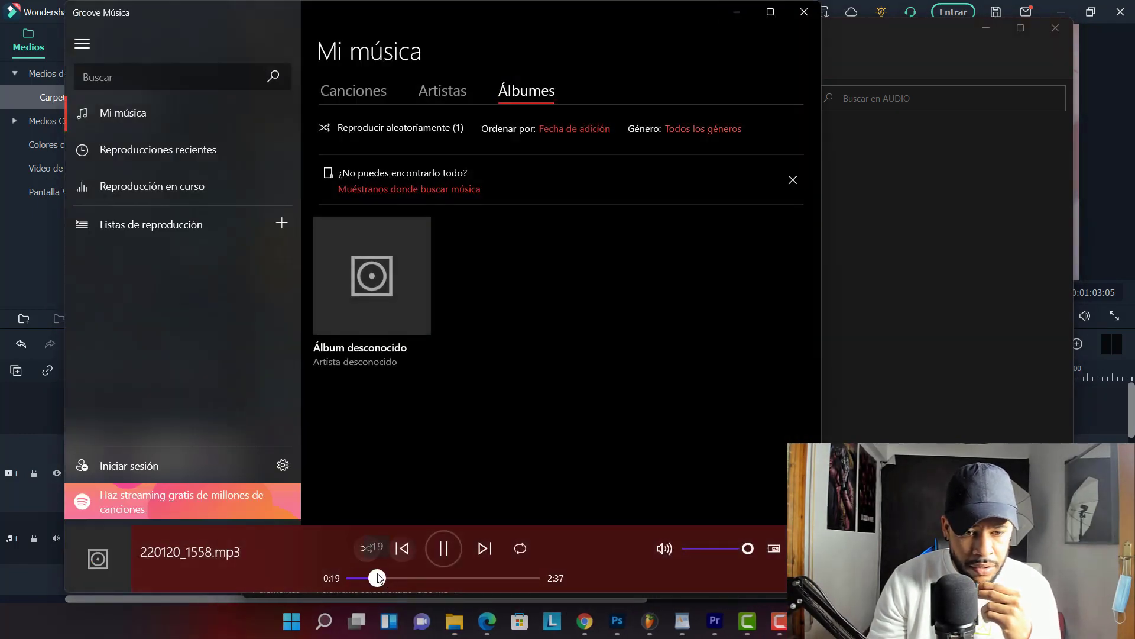
click(804, 13)
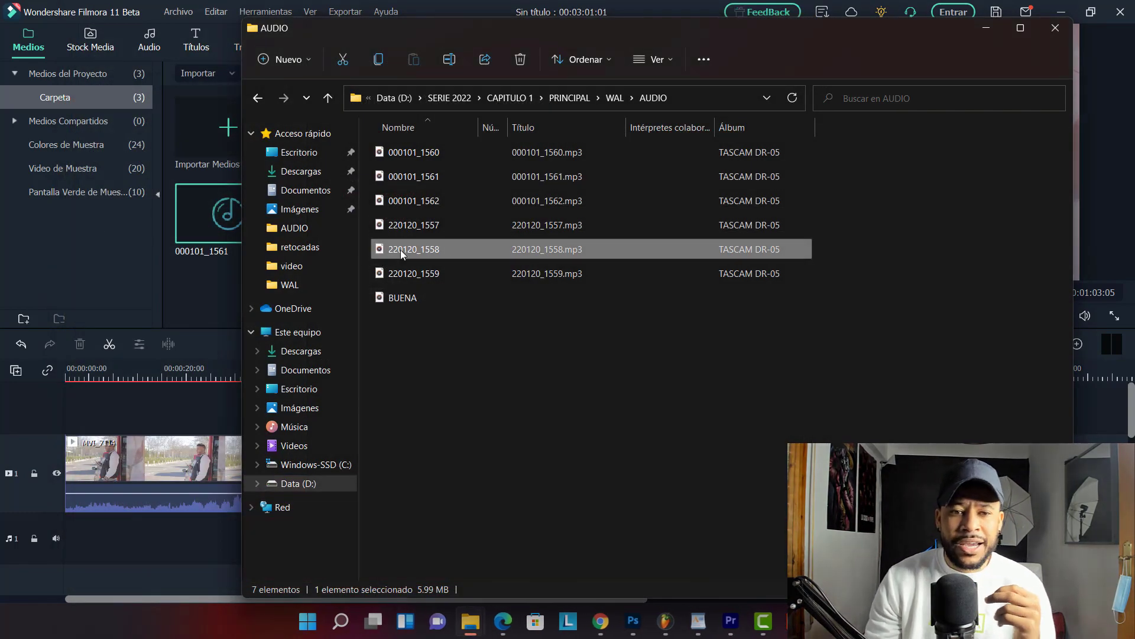
drag(804, 621, 303, 541)
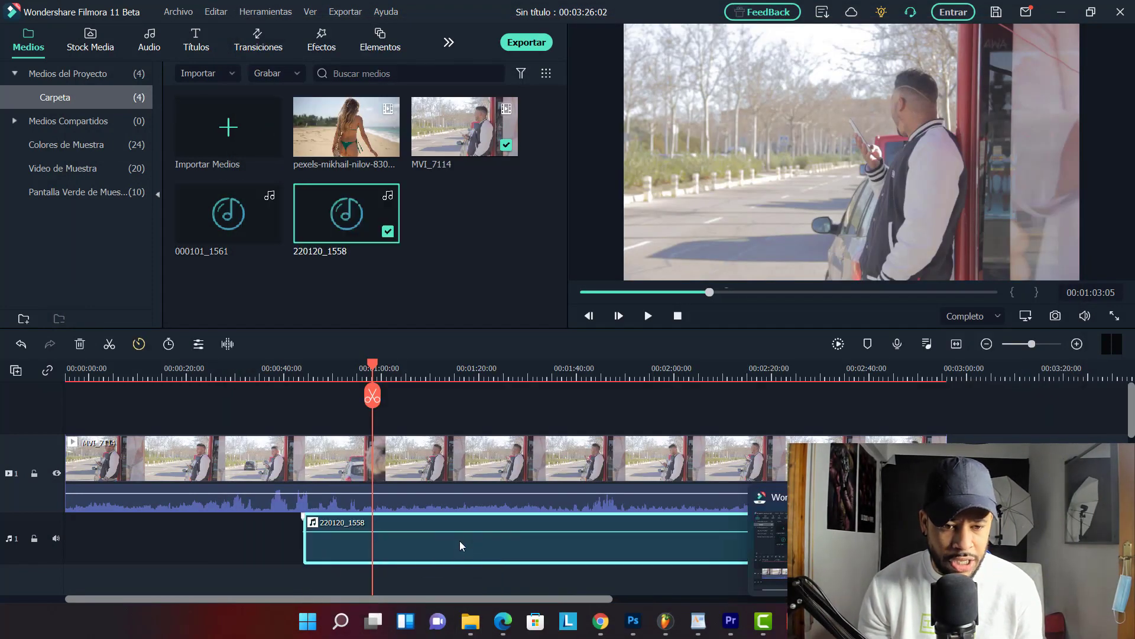
Automatically synchronise the MVI_7114 clip with the 220120_1558 audio and play back the synchronised section
drag(499, 407, 536, 543)
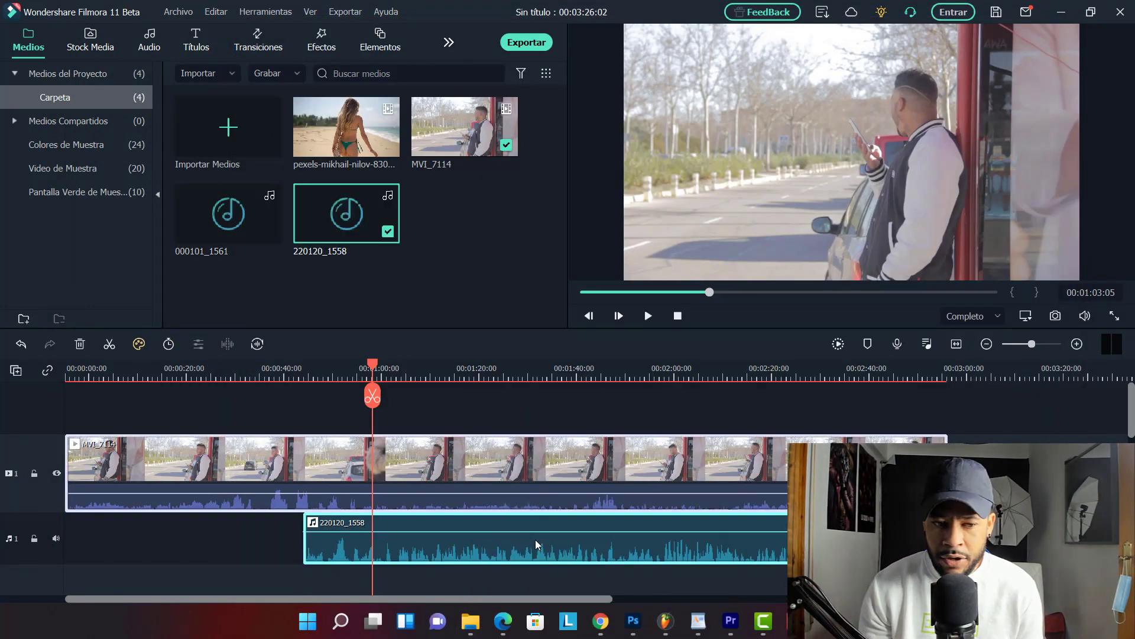
click(258, 345)
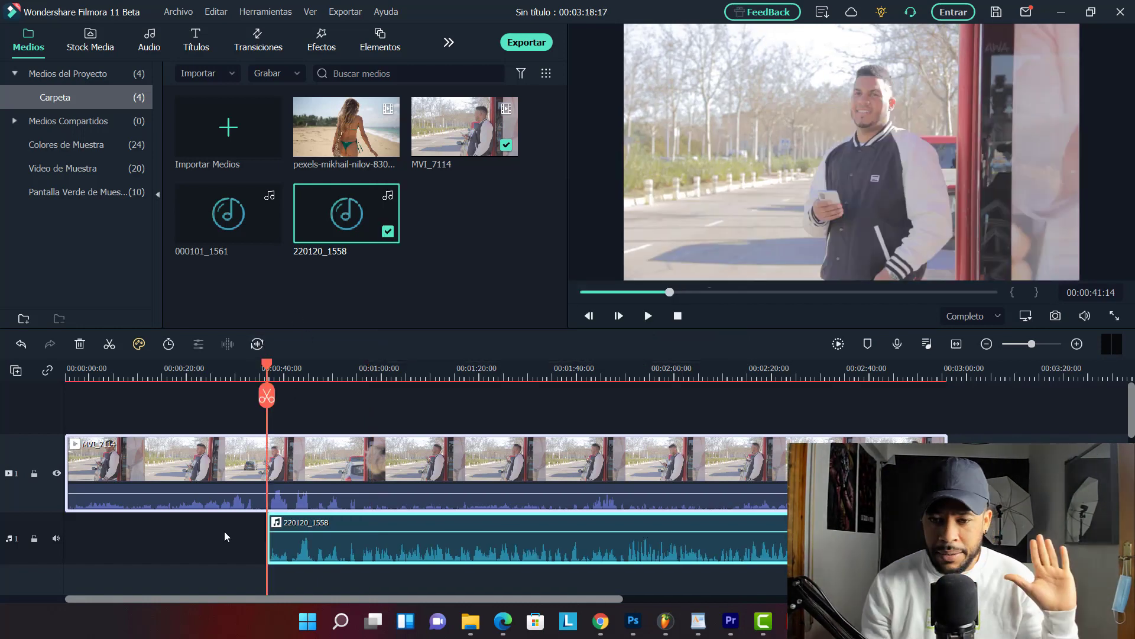
key(space)
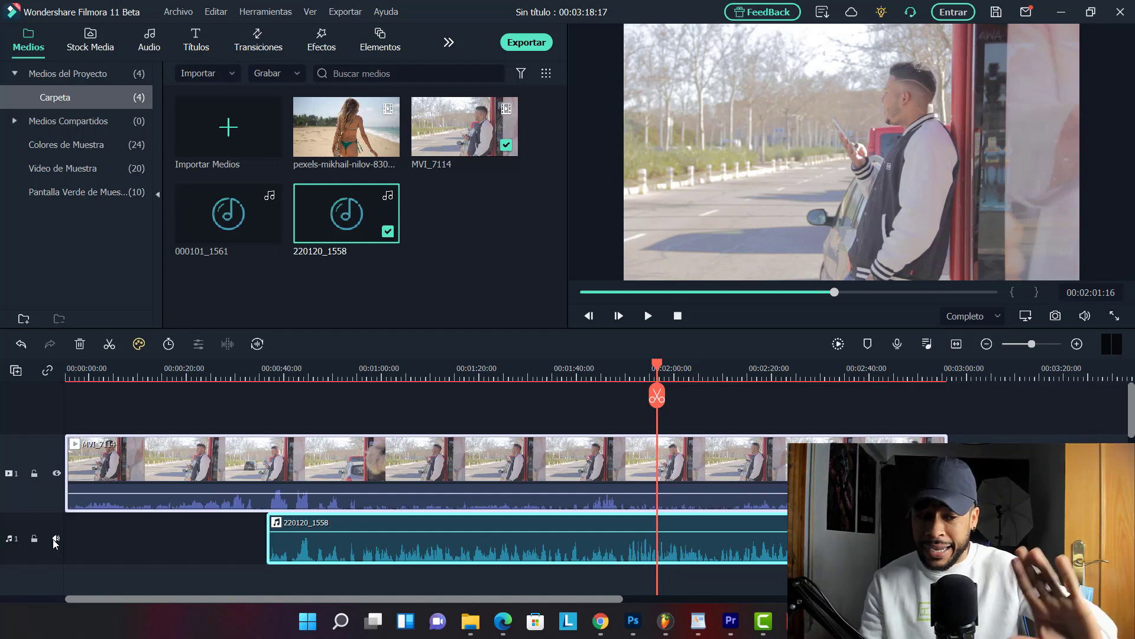
Lower the MVI_7114 clip's own sound to silence and play from about 1:55 with only the 220120_1558 recording
key(space)
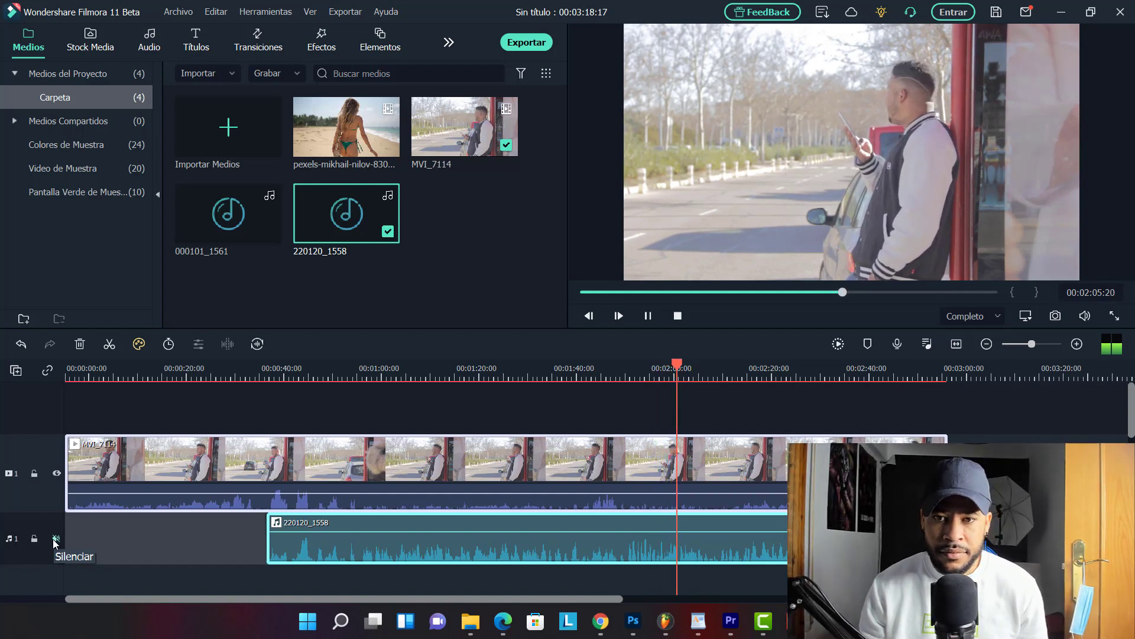
click(628, 371)
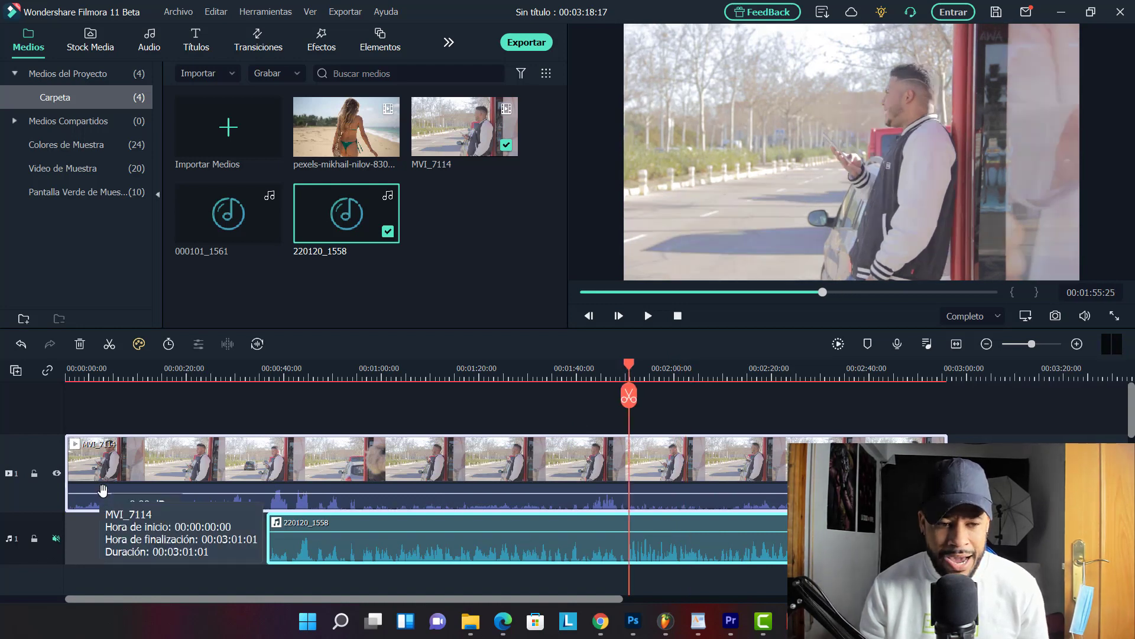
drag(103, 490, 104, 517)
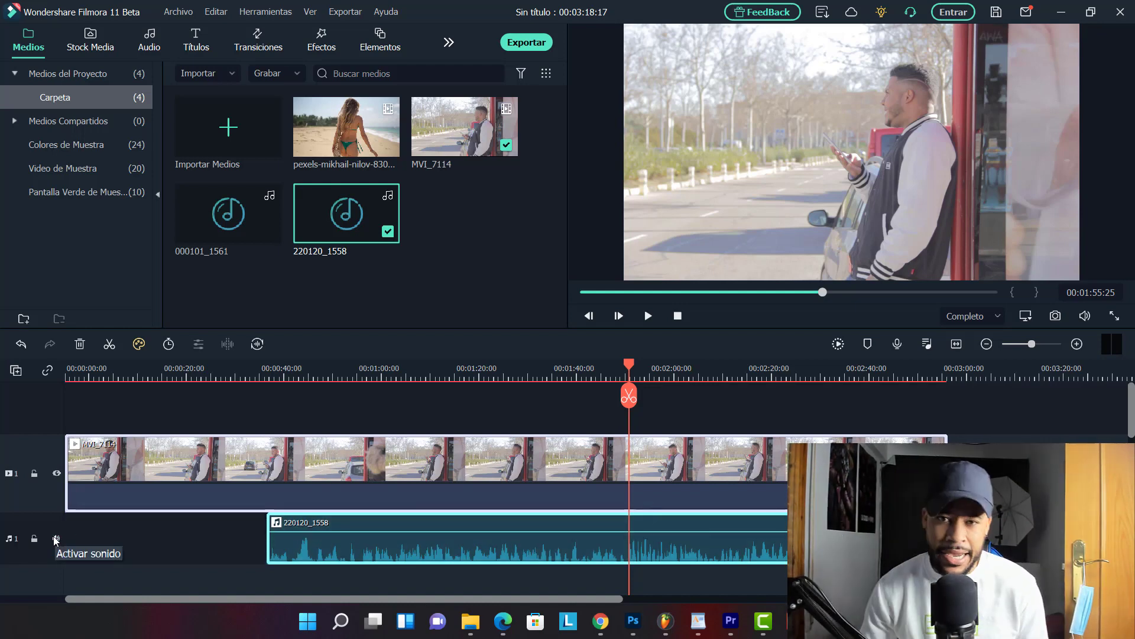
key(space)
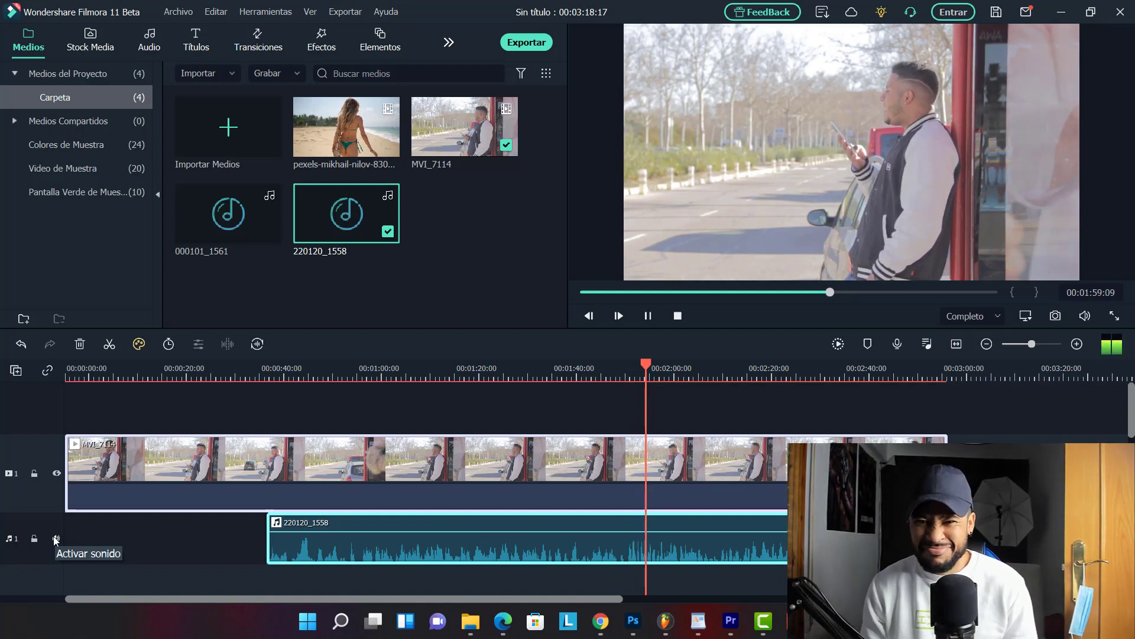
key(space)
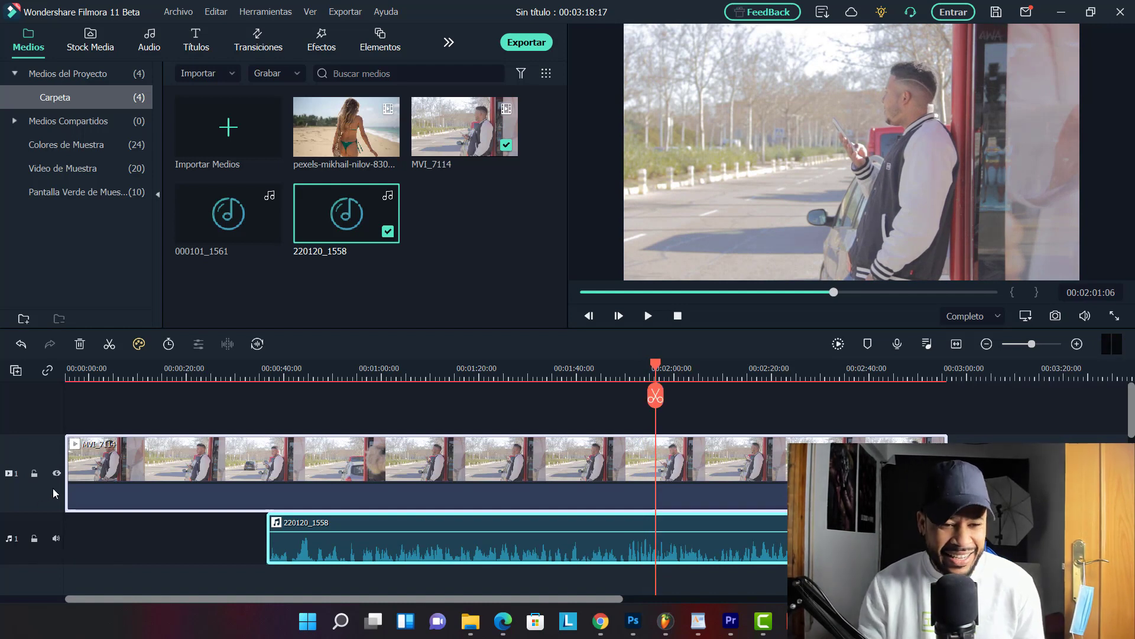
Mute audio track 1, raise the MVI_7114 clip's volume, and play the section with only the camera sound
click(56, 539)
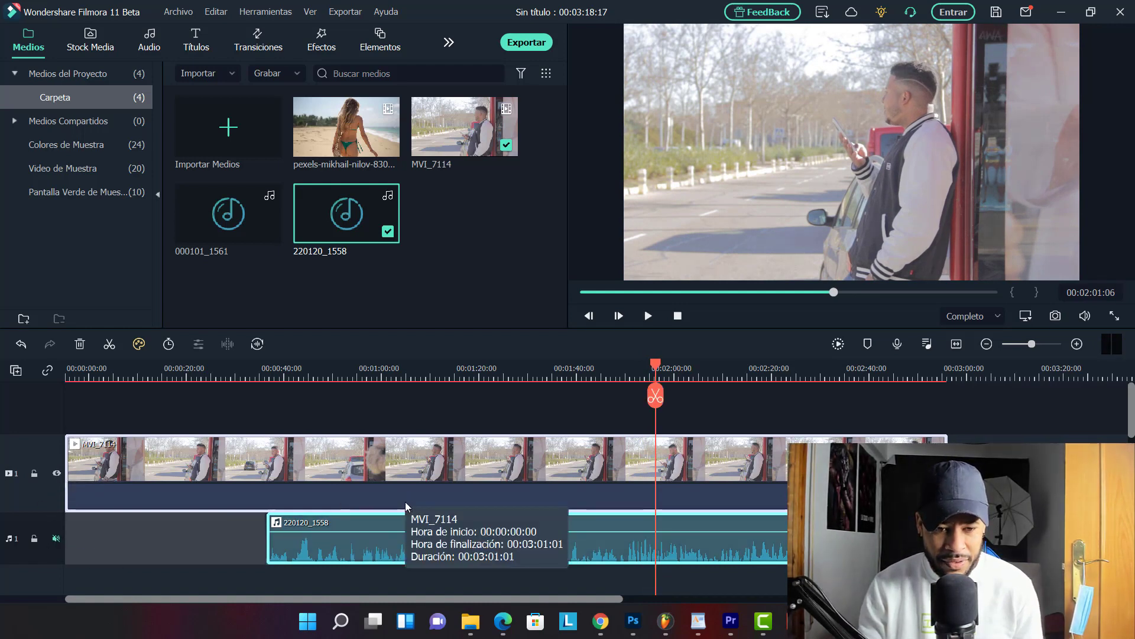
drag(406, 501, 412, 502)
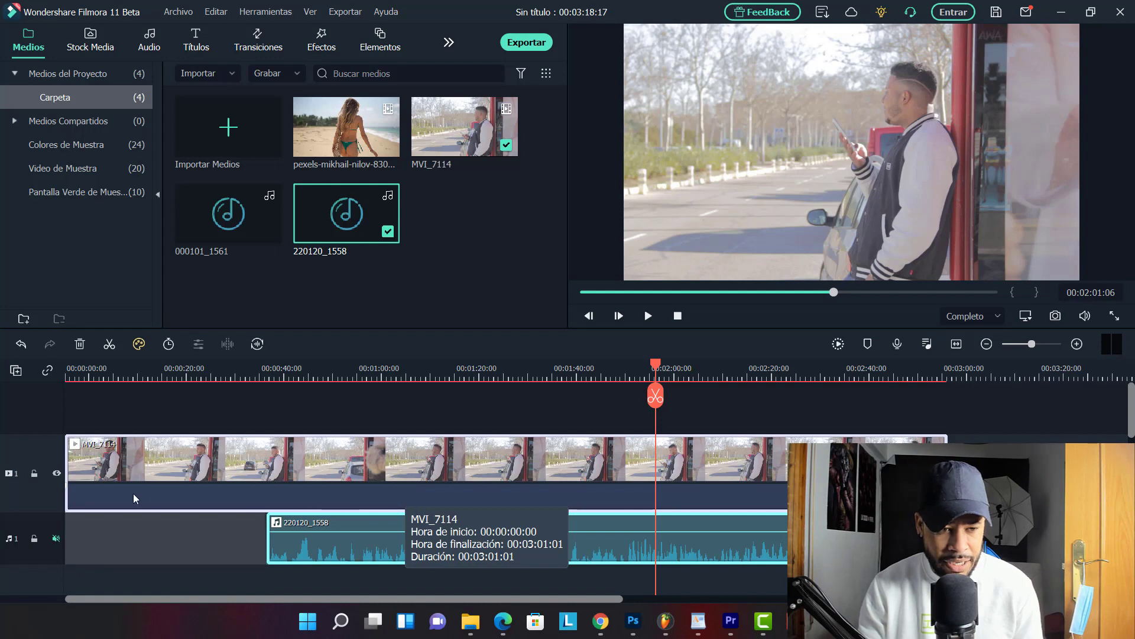
drag(114, 504, 119, 488)
key(space)
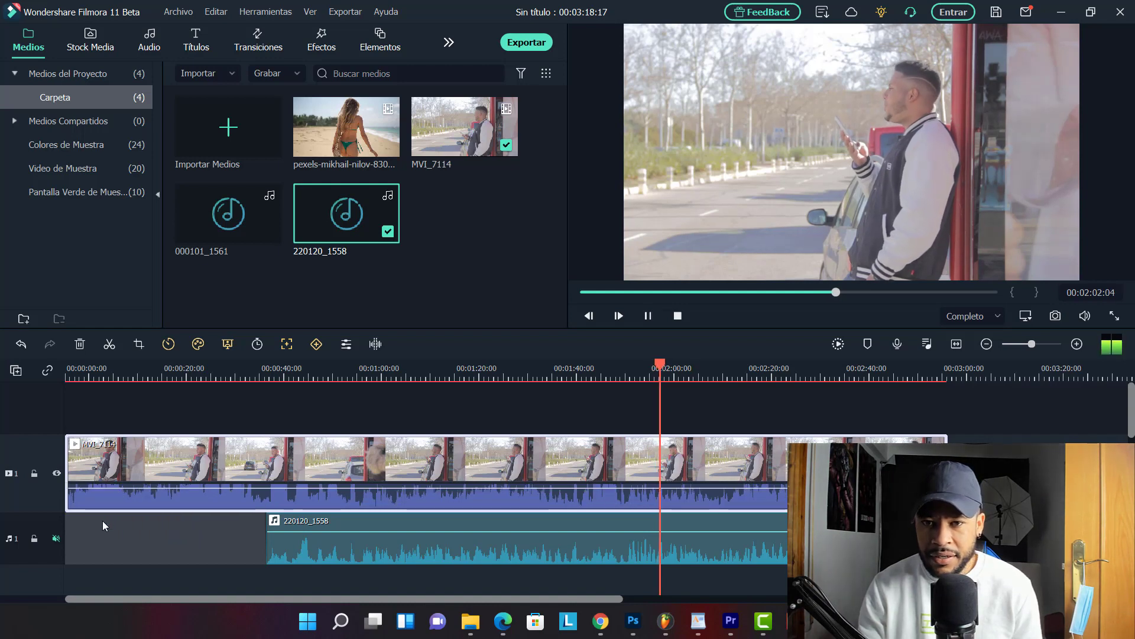
key(space)
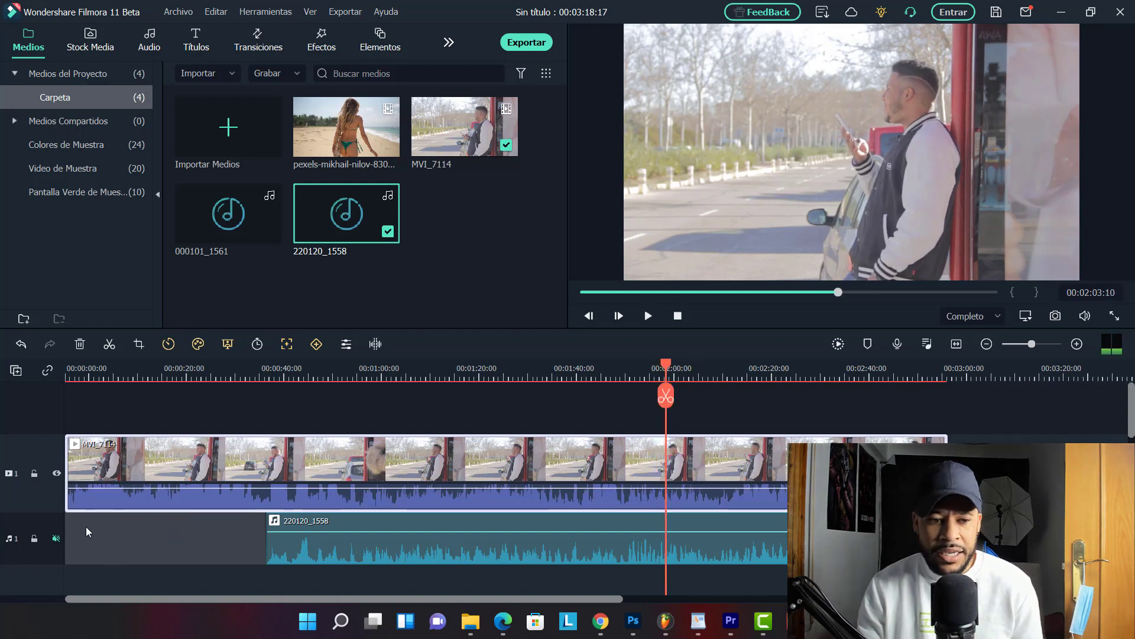
Unmute audio track 1, silence the MVI_7114 clip's sound with its video visible, and play the section with the 220120_1558 recording
click(57, 473)
click(56, 538)
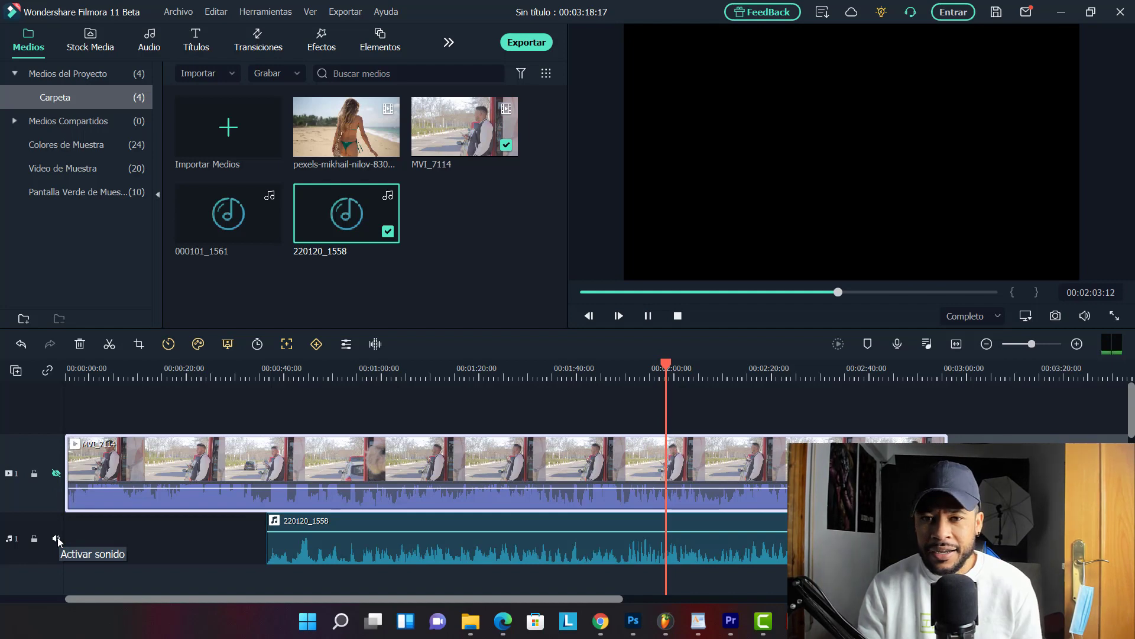
click(57, 537)
key(space)
click(57, 474)
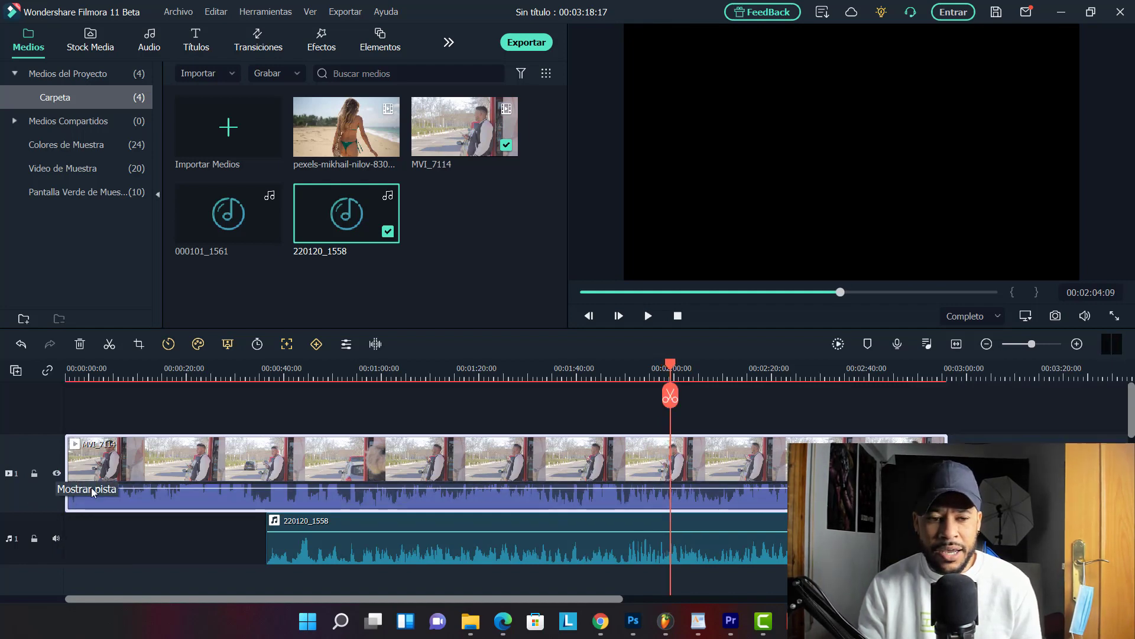
key(space)
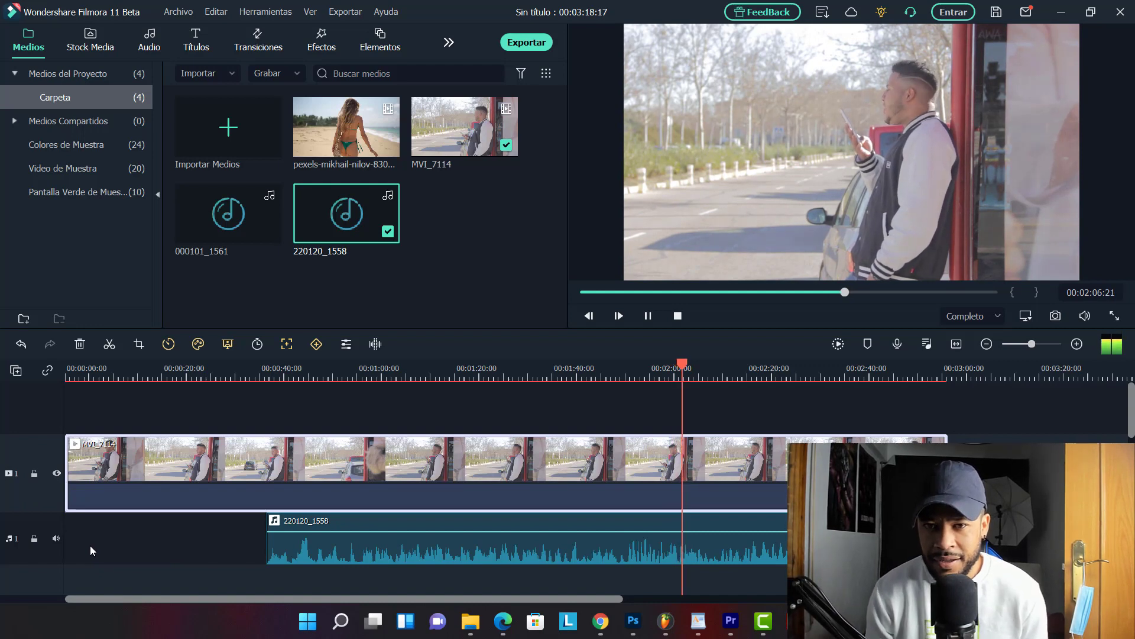
key(space)
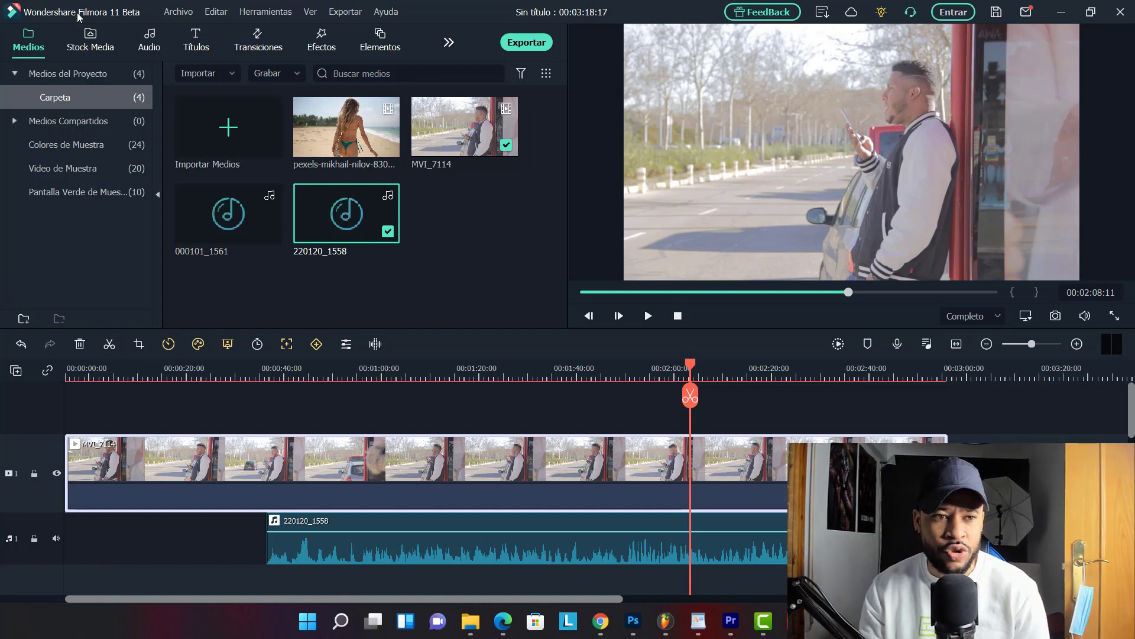
click(191, 12)
mouse_move(200, 37)
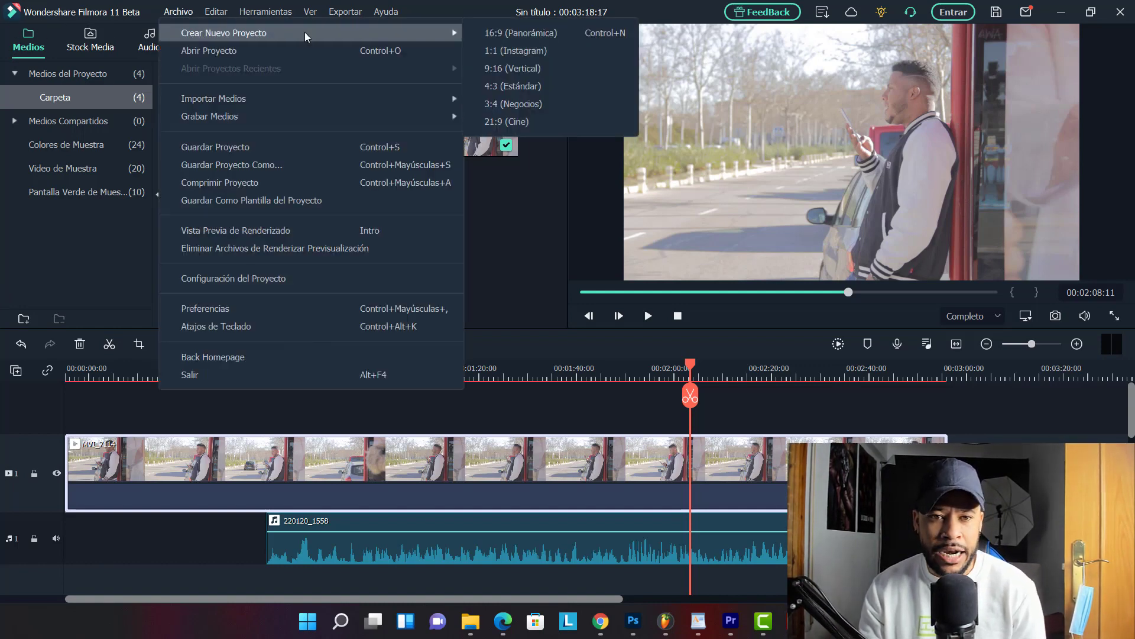
click(531, 122)
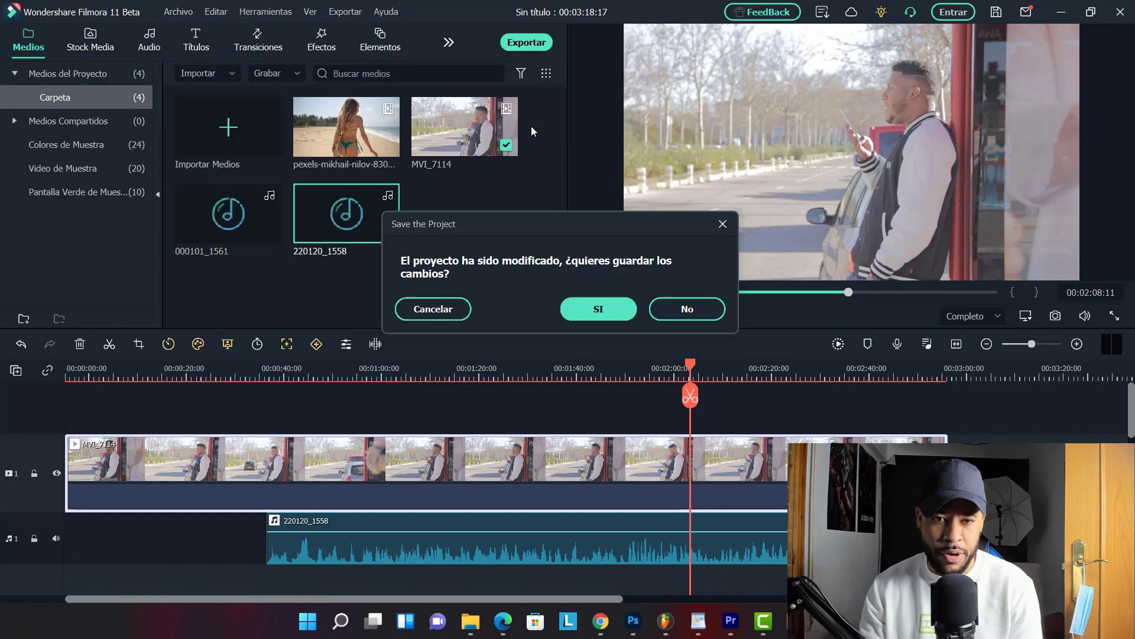
click(616, 310)
click(500, 333)
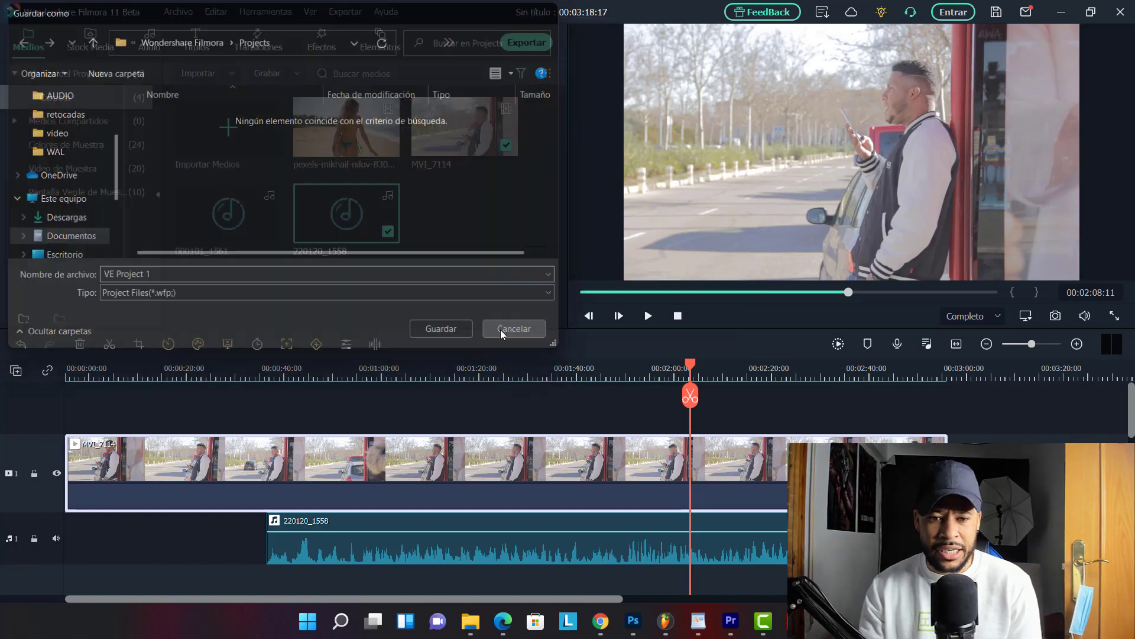
Start an export to view the watermark and purchase limitations, and close the notice without exporting
click(525, 42)
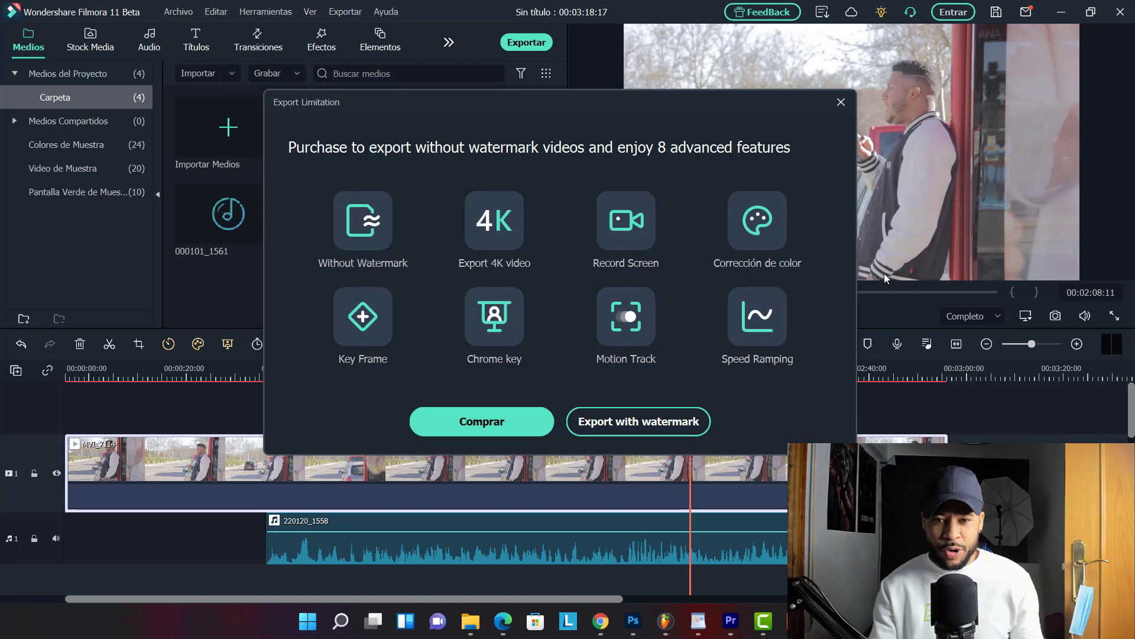
click(840, 101)
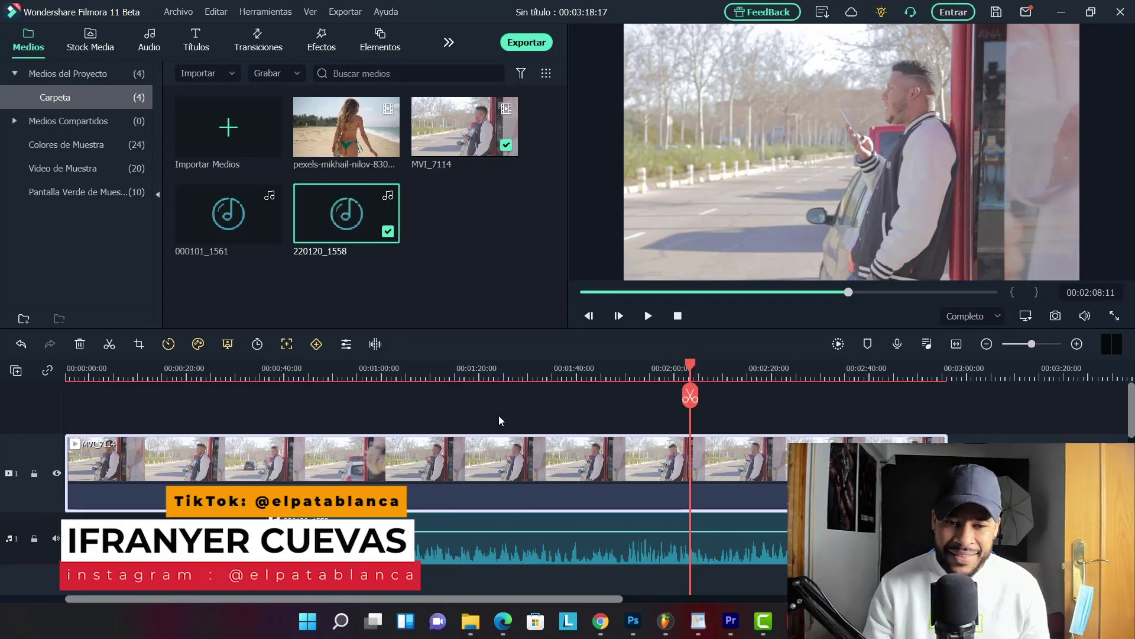
Delete the MVI_7114 and 220120_1558 clips from the timeline, and cancel closing the program
drag(499, 415, 610, 596)
key(Delete)
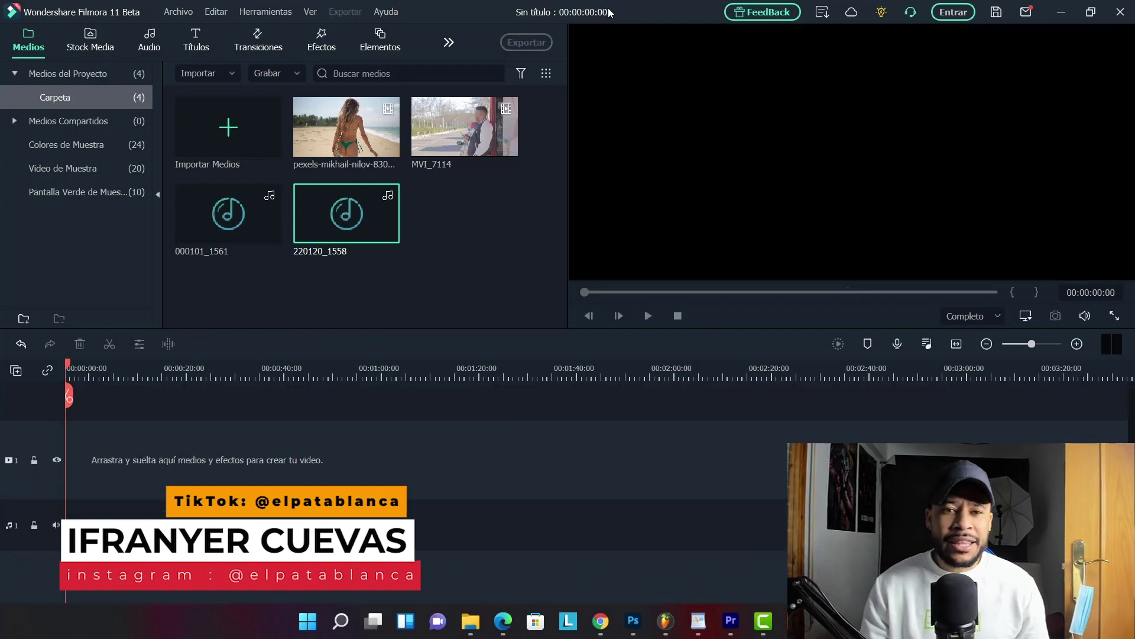
click(1113, 13)
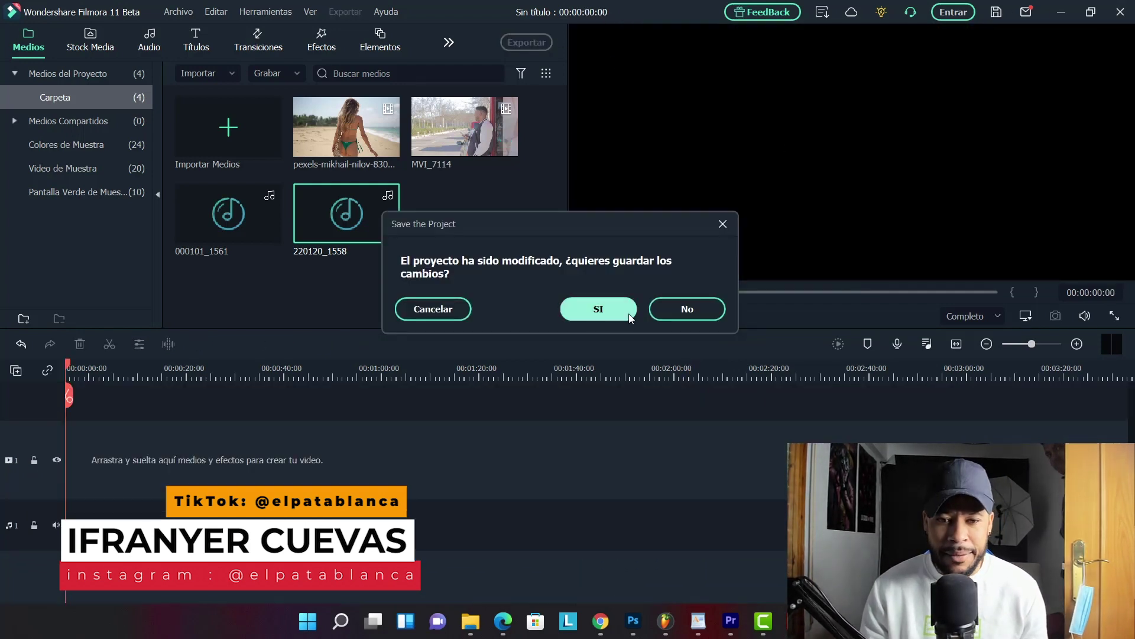
click(722, 223)
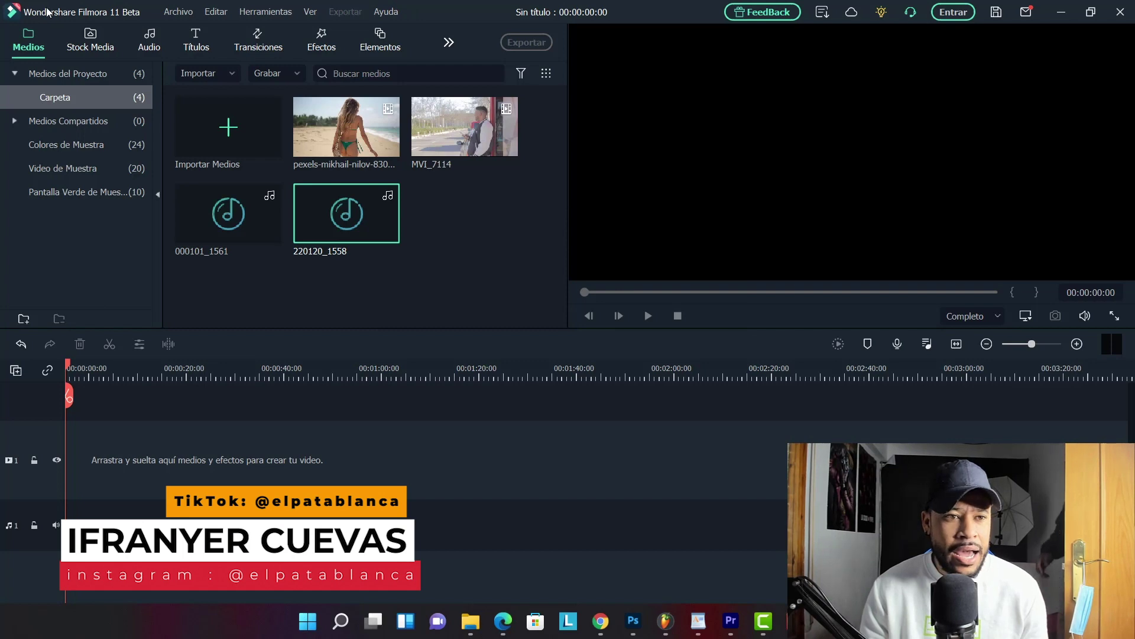
Create a new 16:9 (Panorámica) project without saving the changes to the current one
click(178, 12)
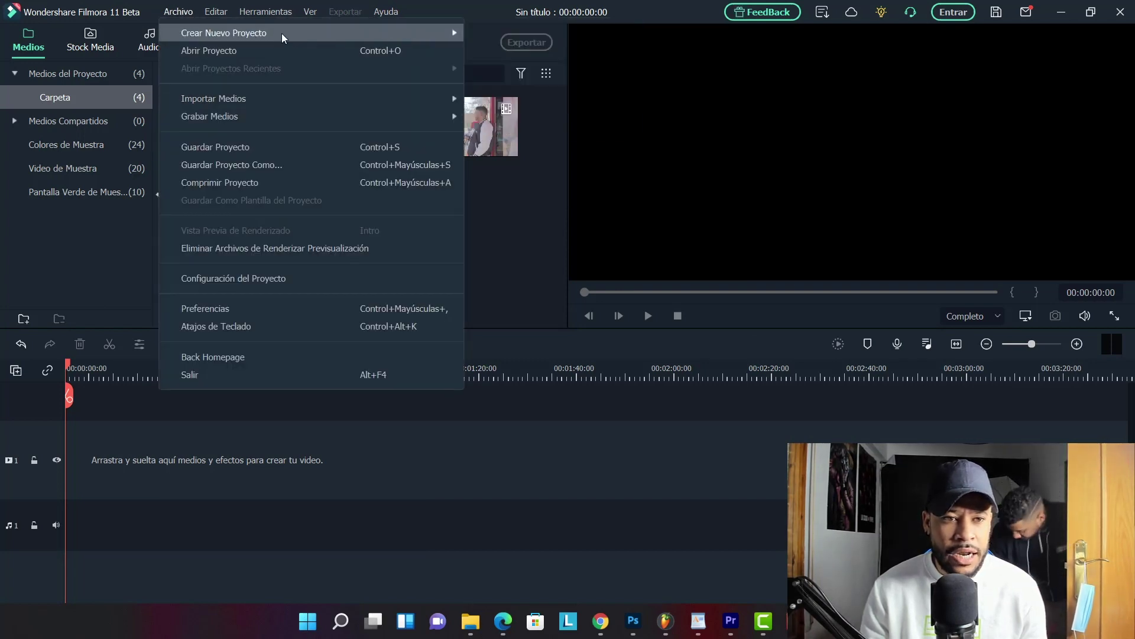
mouse_move(420, 31)
click(513, 30)
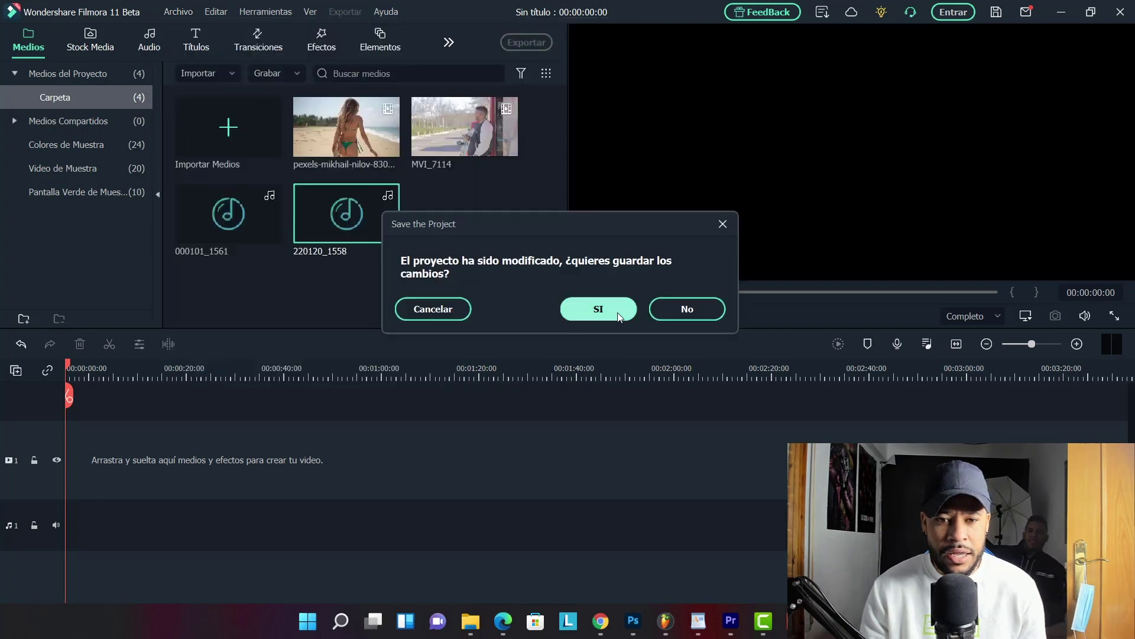
click(673, 312)
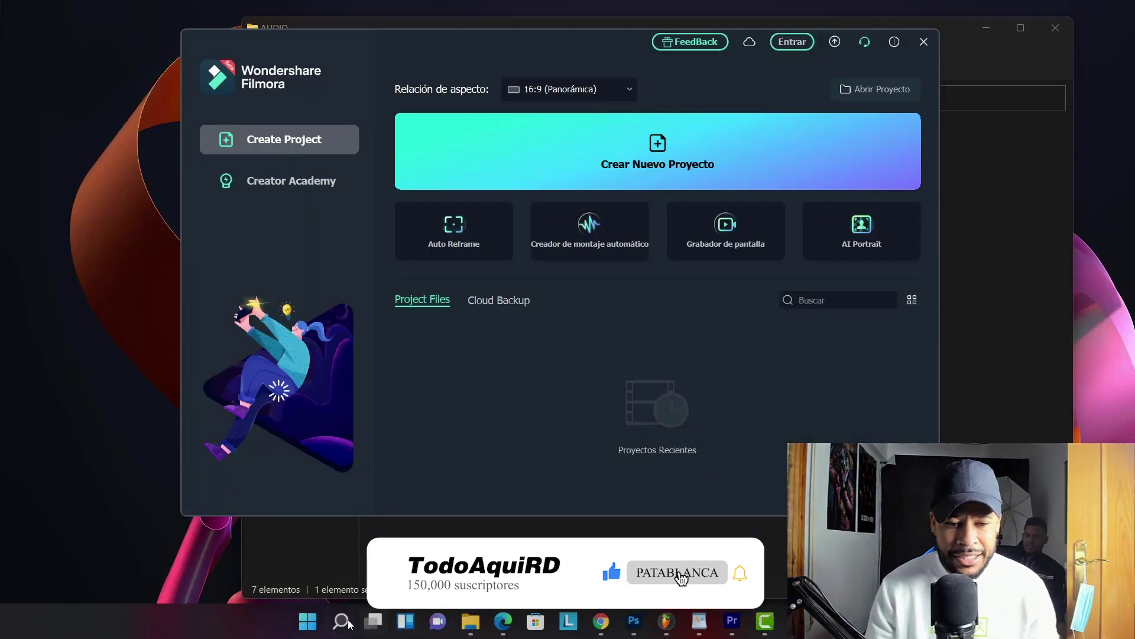
click(300, 627)
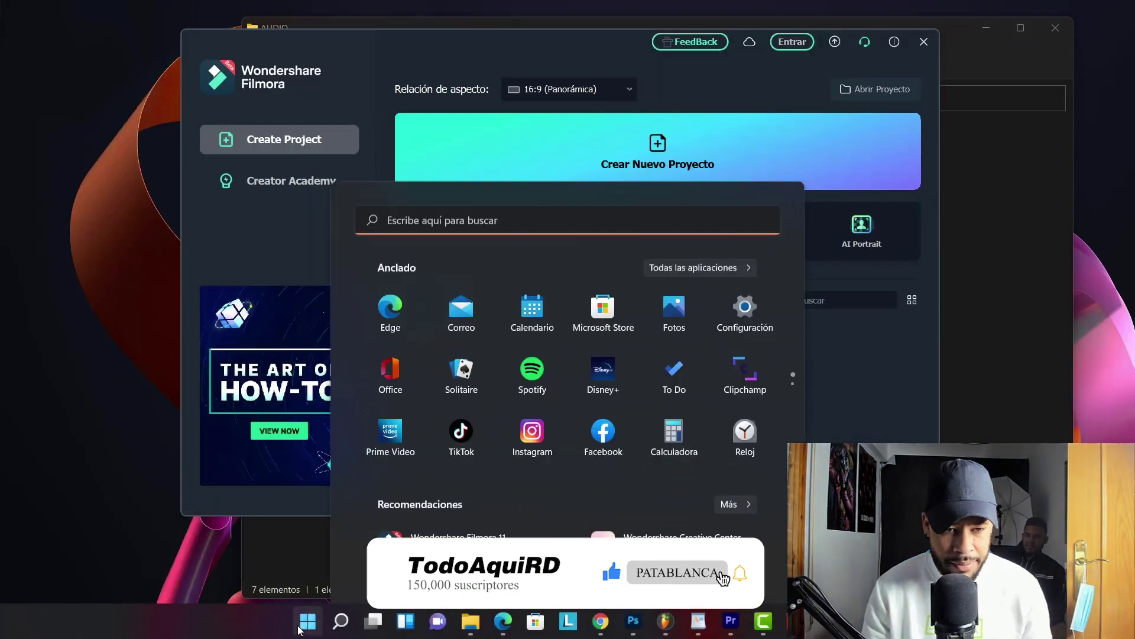
click(544, 44)
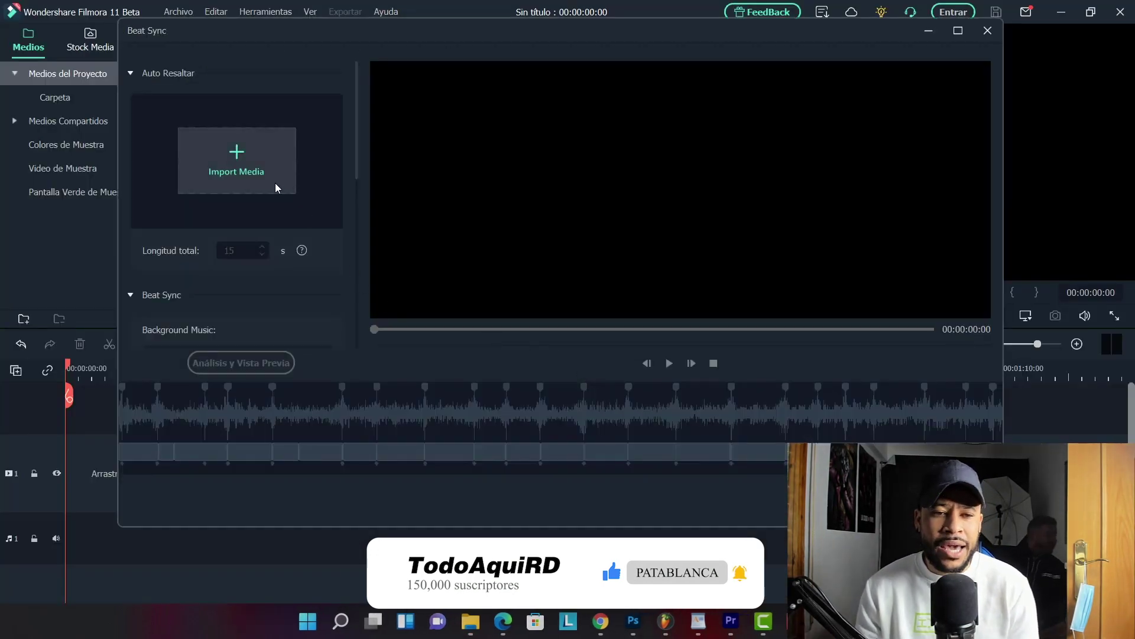
Import the first two MP4 videos in the Descargas folder into Beat Sync and start their analysis and preview
click(273, 180)
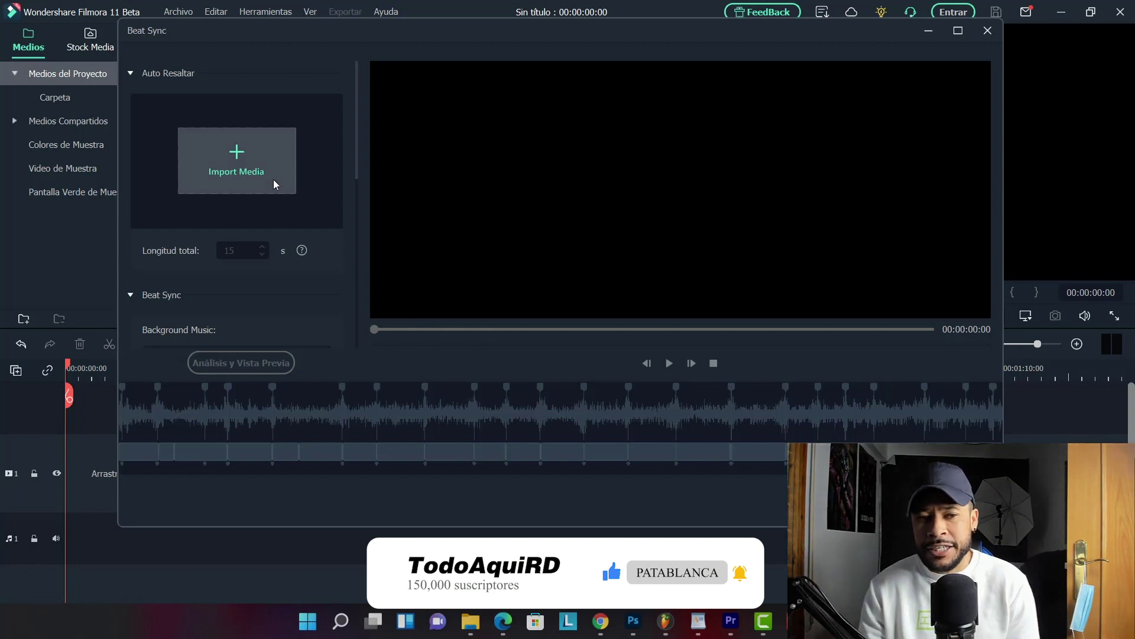
scroll(190, 125, up, 2)
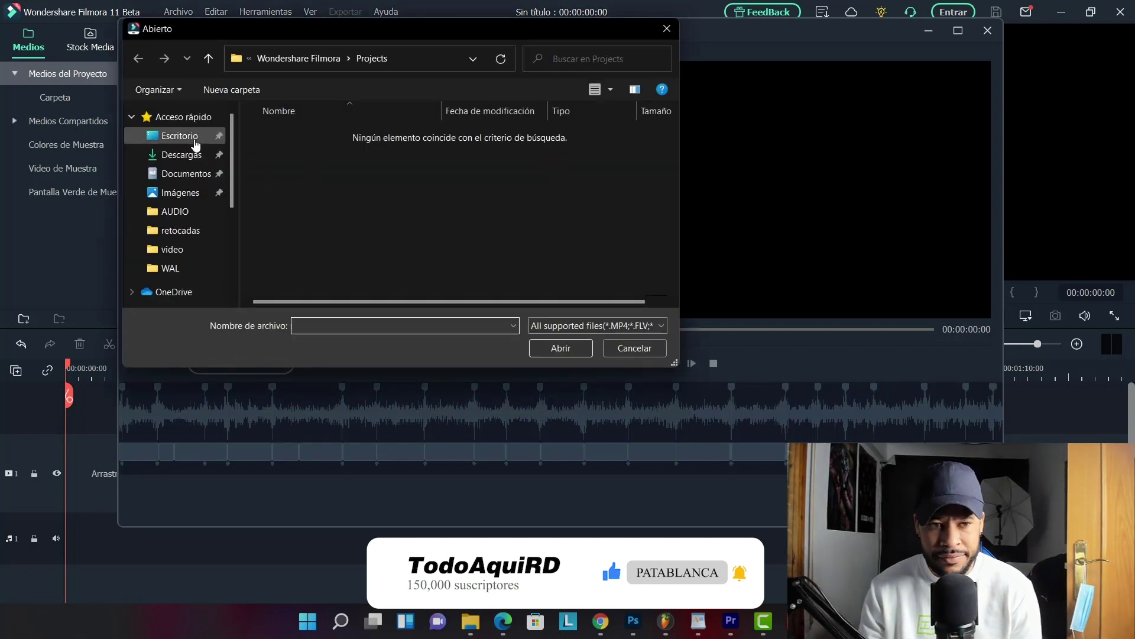
click(186, 154)
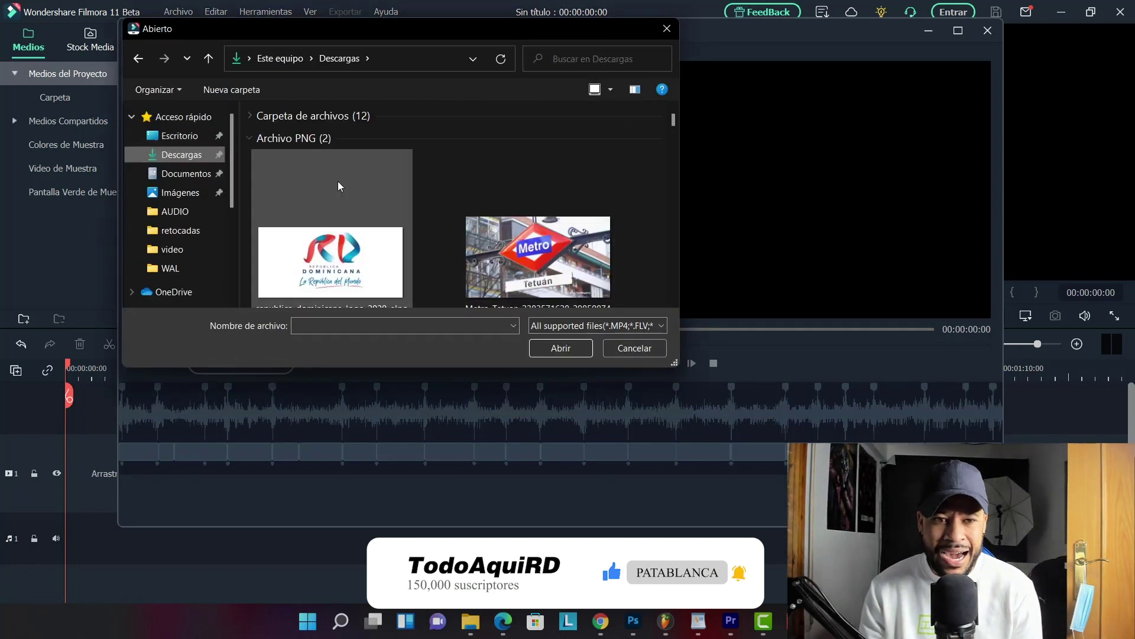
scroll(255, 143, down, 2)
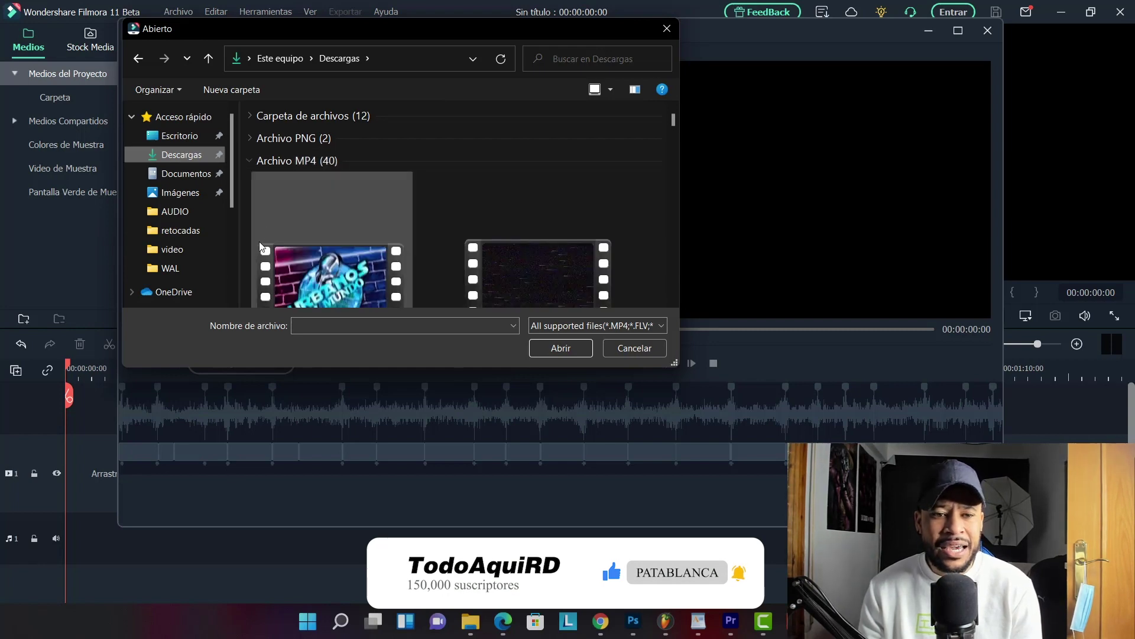
drag(251, 246, 562, 255)
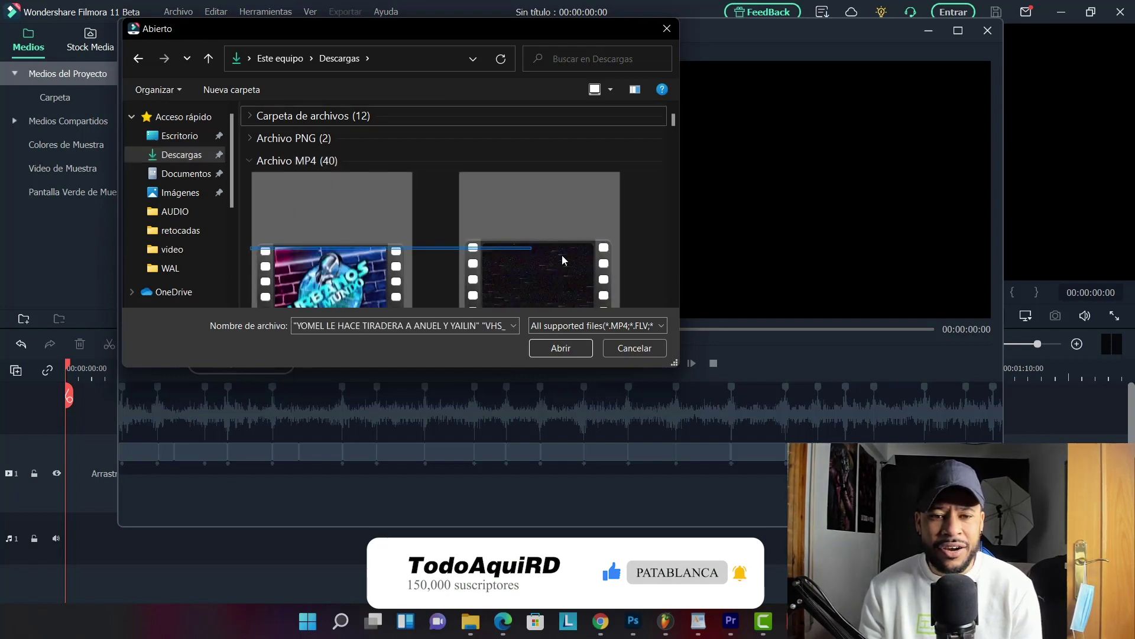
click(580, 350)
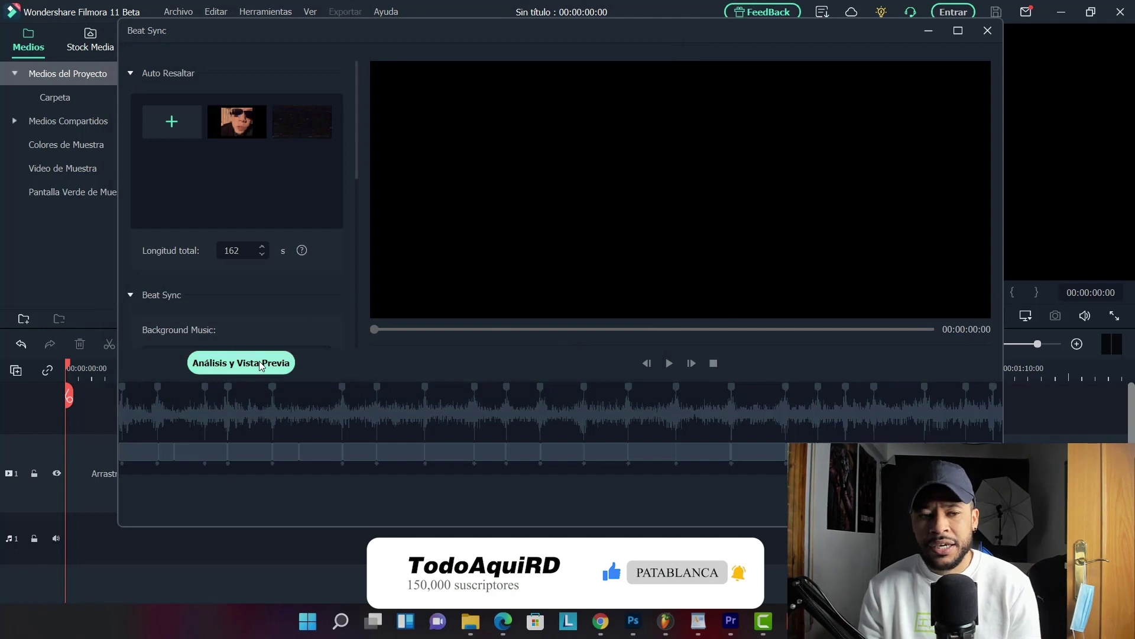
click(264, 369)
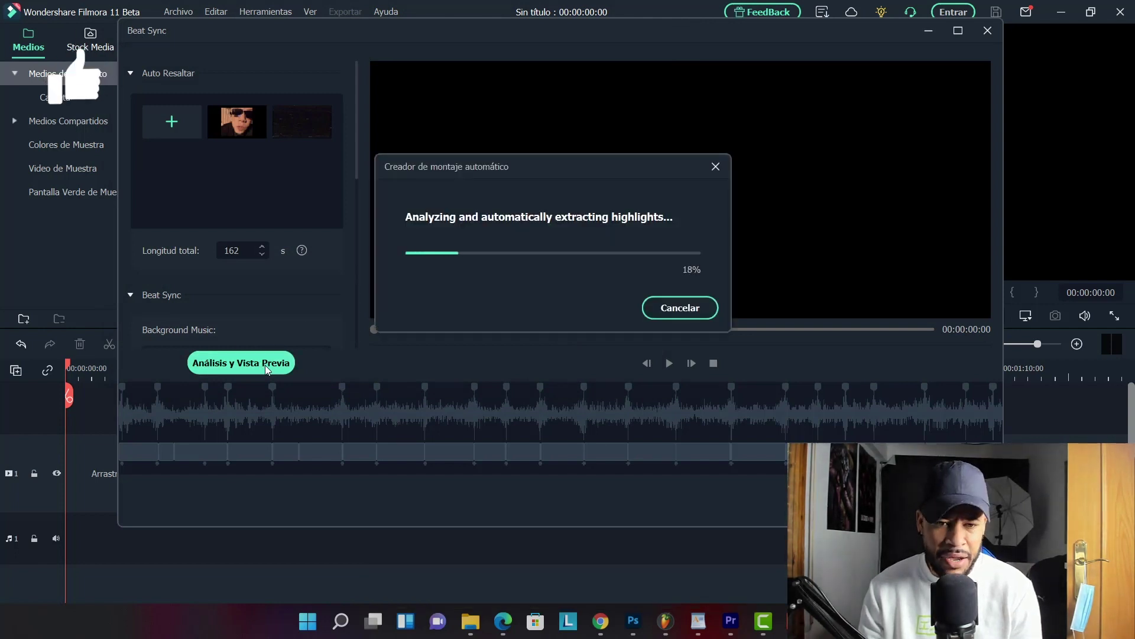